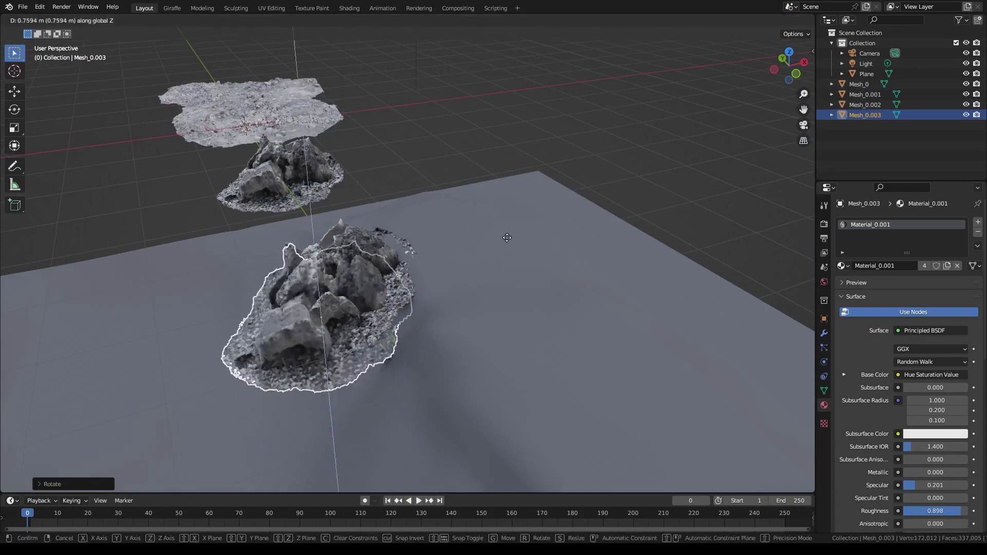
# Step: Place the rock cluster copy along Z and put another duplicate of it beside the existing clusters
pyautogui.click(514, 253)
pyautogui.moveTo(471, 272); pyautogui.dragTo(421, 297, button='middle')
pyautogui.hotkey('shift', 'd')
pyautogui.click(571, 280)
pyautogui.moveTo(571, 280); pyautogui.dragTo(422, 291, button='middle')
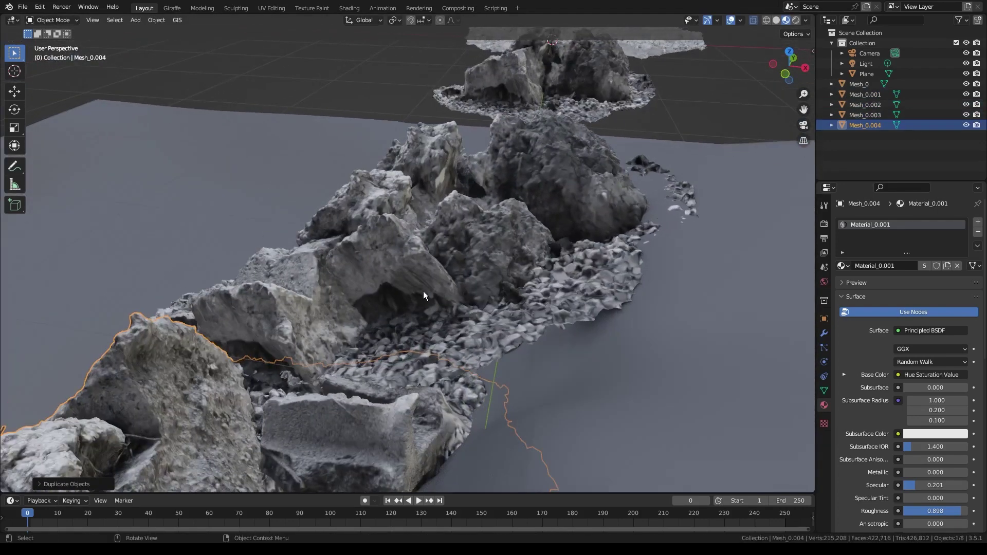
pyautogui.moveTo(480, 366); pyautogui.dragTo(226, 298, button='middle')
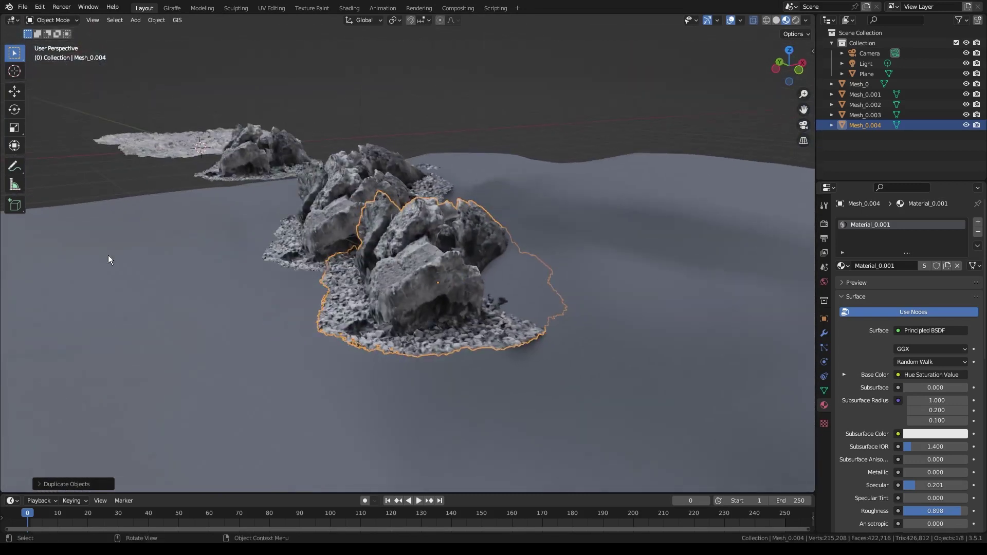
# Step: Undo the recent rock cluster duplicates and delete the remaining extra copy
pyautogui.moveTo(273, 254); pyautogui.dragTo(561, 286, button='middle')
pyautogui.press('x')
pyautogui.hotkey('ctrl', 'z')
pyautogui.hotkey('ctrl', 'z')
pyautogui.hotkey('ctrl', 'z')
pyautogui.hotkey('ctrl', 'z')
pyautogui.press('x')
pyautogui.click(533, 287)
# Step: Duplicate the flat rubble ground mesh, rotate the copy about Z and let it overlap the original
pyautogui.moveTo(165, 300); pyautogui.dragTo(522, 260, button='middle')
pyautogui.click(334, 266)
pyautogui.moveTo(335, 266); pyautogui.dragTo(563, 331, button='middle')
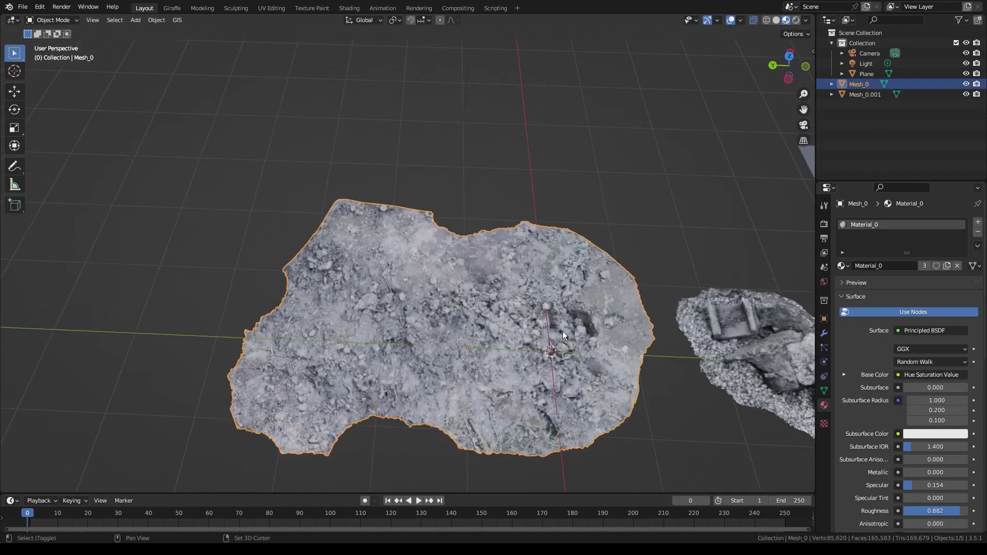
pyautogui.hotkey('shift', 'd')
pyautogui.press('r')
pyautogui.press('z')
pyautogui.click(398, 41)
pyautogui.keyDown('shift'); pyautogui.moveTo(335, 231); pyautogui.dragTo(413, 245, button='middle'); pyautogui.keyUp('shift')
pyautogui.scroll(6, 412, 244)
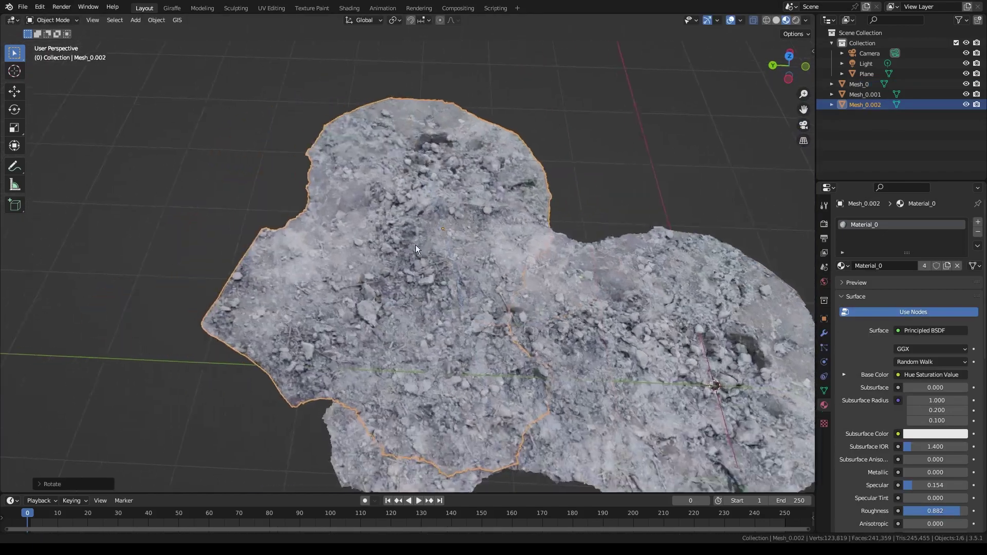
# Step: Examine the overlap between the two ground pieces and delete the duplicate
pyautogui.moveTo(456, 281); pyautogui.dragTo(724, 389, button='middle')
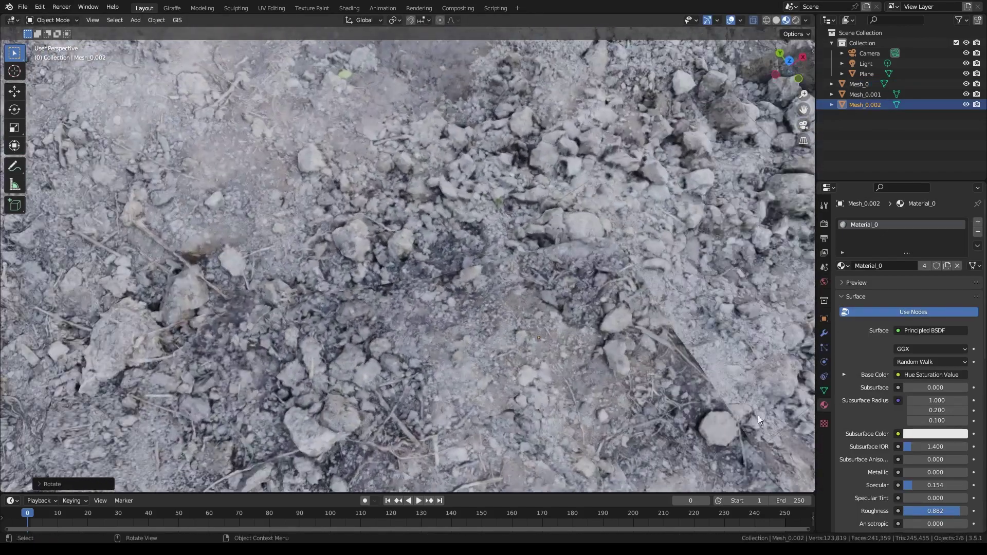
pyautogui.moveTo(584, 255); pyautogui.dragTo(412, 378, button='middle')
pyautogui.scroll(-5, 412, 378)
pyautogui.moveTo(387, 302); pyautogui.dragTo(443, 208, button='middle')
pyautogui.press('Delete')
# Step: Select the outer border vertices all around the rubble ground mesh in Edit Mode
pyautogui.click(154, 271)
pyautogui.moveTo(474, 304); pyautogui.dragTo(374, 354, button='middle')
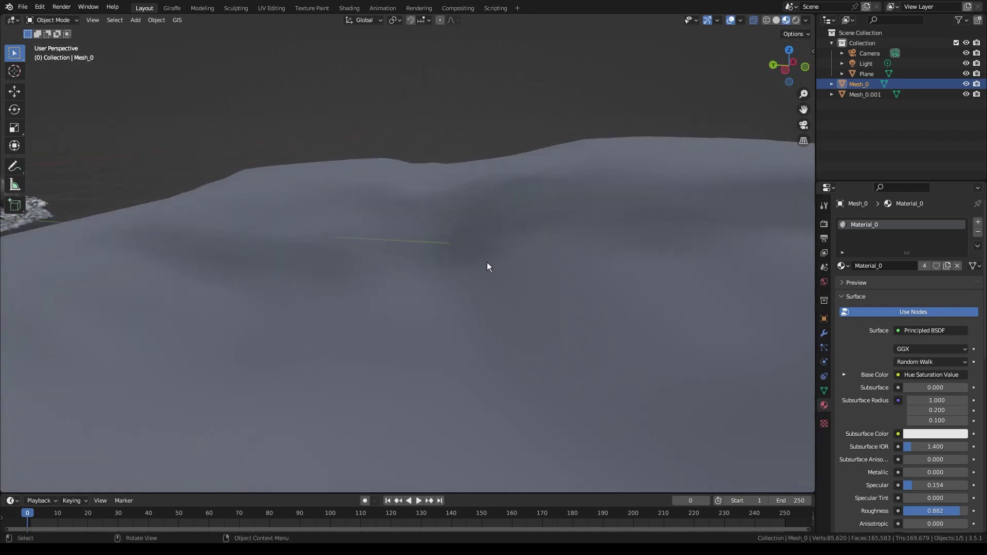
pyautogui.scroll(-4, 487, 266)
pyautogui.moveTo(487, 267); pyautogui.dragTo(242, 344, button='middle')
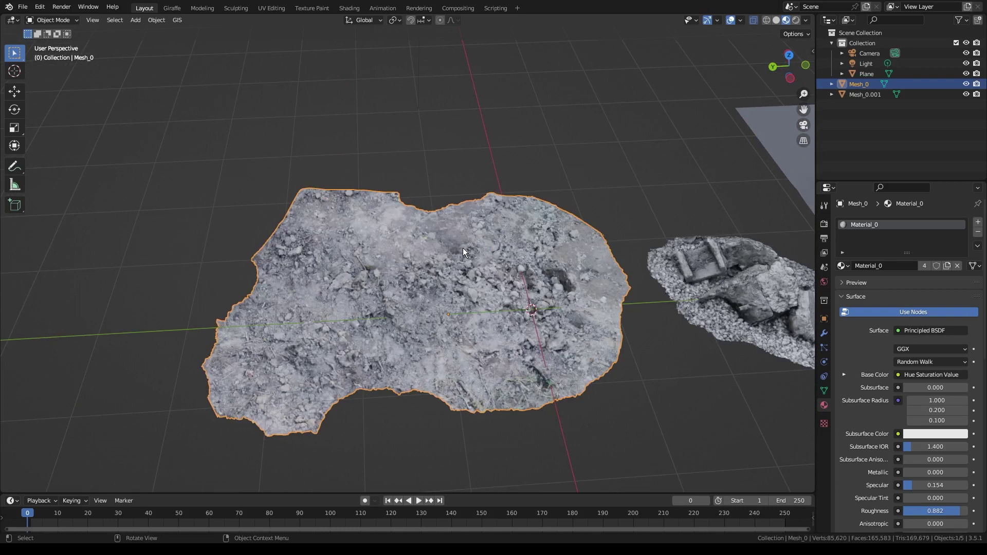
pyautogui.moveTo(469, 310); pyautogui.dragTo(525, 275, button='middle')
pyautogui.press('Tab')
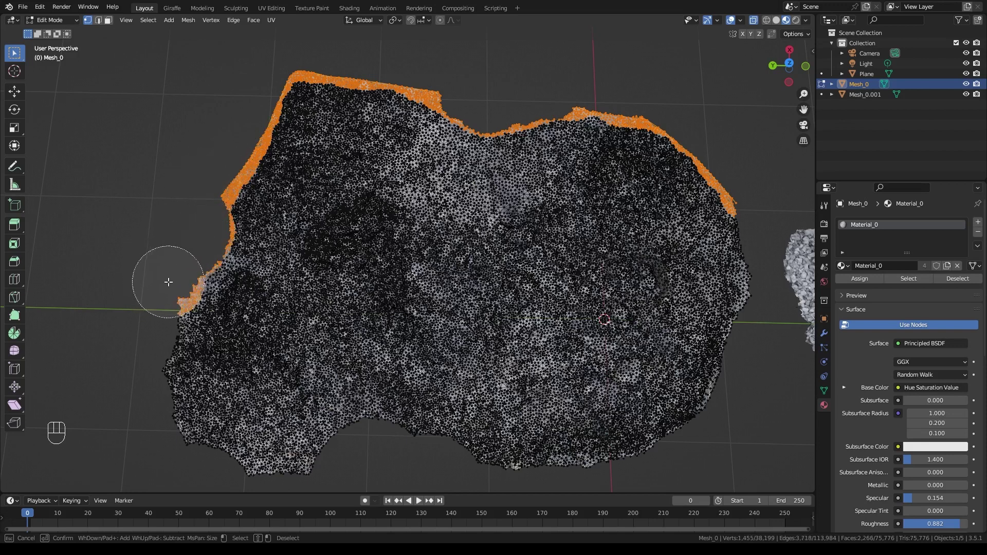
pyautogui.scroll(3, 361, 259)
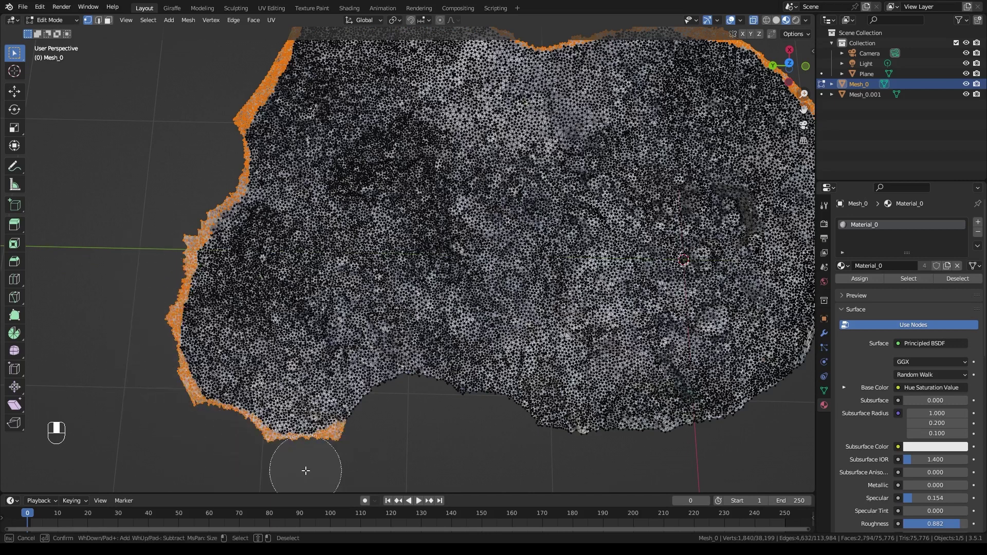
pyautogui.moveTo(382, 416); pyautogui.dragTo(467, 411)
pyautogui.keyDown('shift'); pyautogui.moveTo(467, 412); pyautogui.dragTo(246, 392, button='middle'); pyautogui.keyUp('shift')
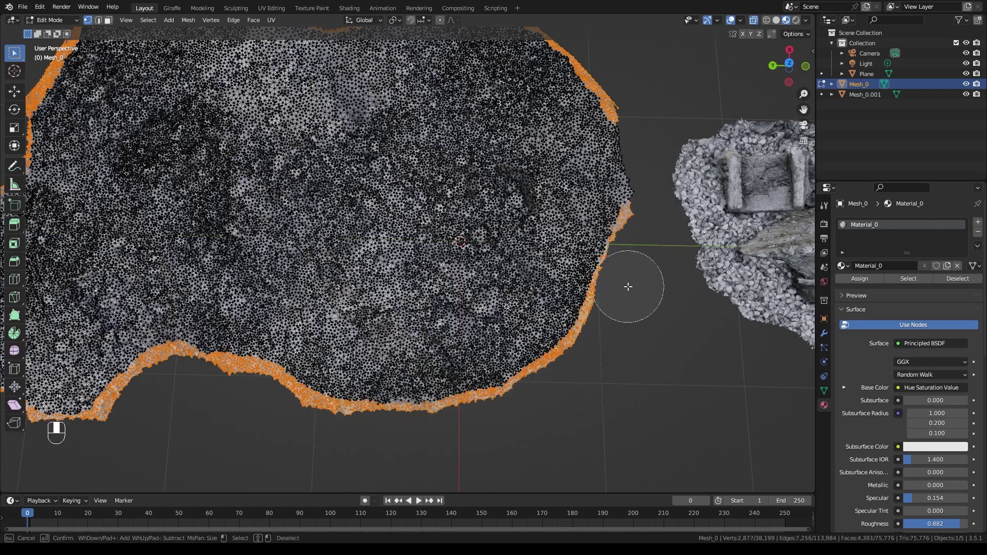
pyautogui.scroll(-3, 511, 283)
pyautogui.moveTo(511, 282); pyautogui.dragTo(514, 221, button='middle')
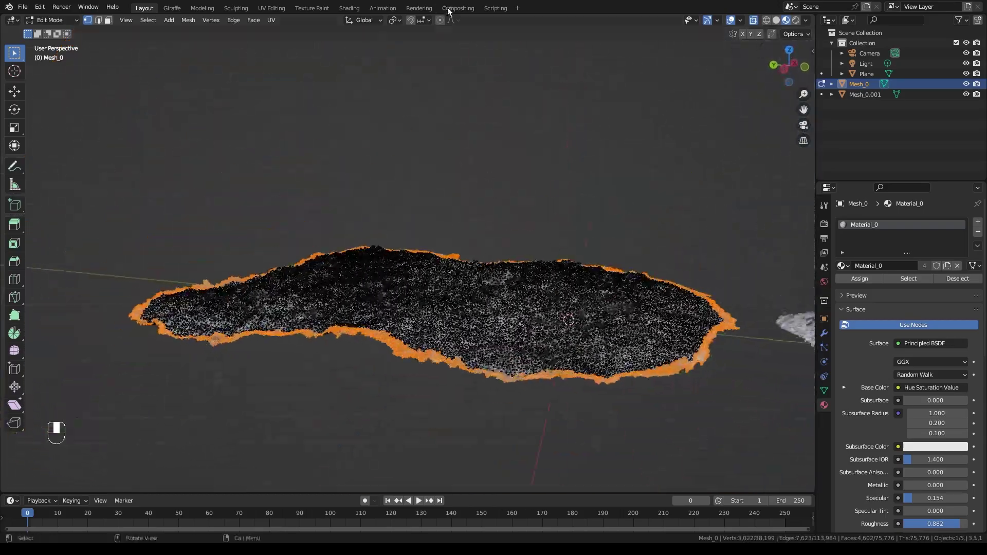
# Step: Enable proportional editing and lower the selected border about 0.03 m along Z with a proportional size of about 0.75 m
pyautogui.click(441, 21)
pyautogui.keyDown('shift'); pyautogui.moveTo(615, 178); pyautogui.dragTo(637, 223, button='middle'); pyautogui.keyUp('shift')
pyautogui.moveTo(637, 222); pyautogui.dragTo(598, 177, button='middle')
pyautogui.click(791, 63)
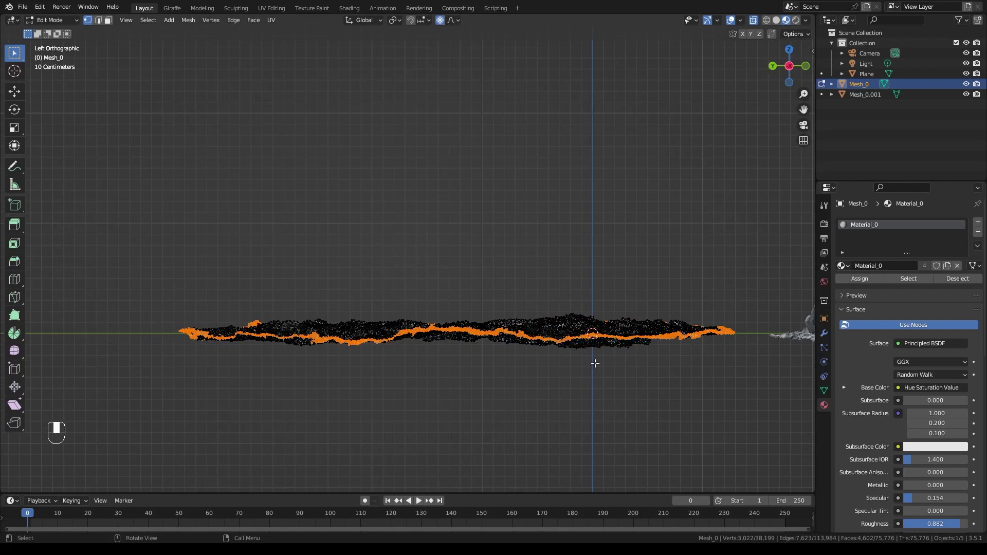
pyautogui.scroll(3, 555, 360)
pyautogui.keyDown('shift'); pyautogui.moveTo(648, 423); pyautogui.dragTo(455, 296, button='middle'); pyautogui.keyUp('shift')
pyautogui.scroll(3, 636, 322)
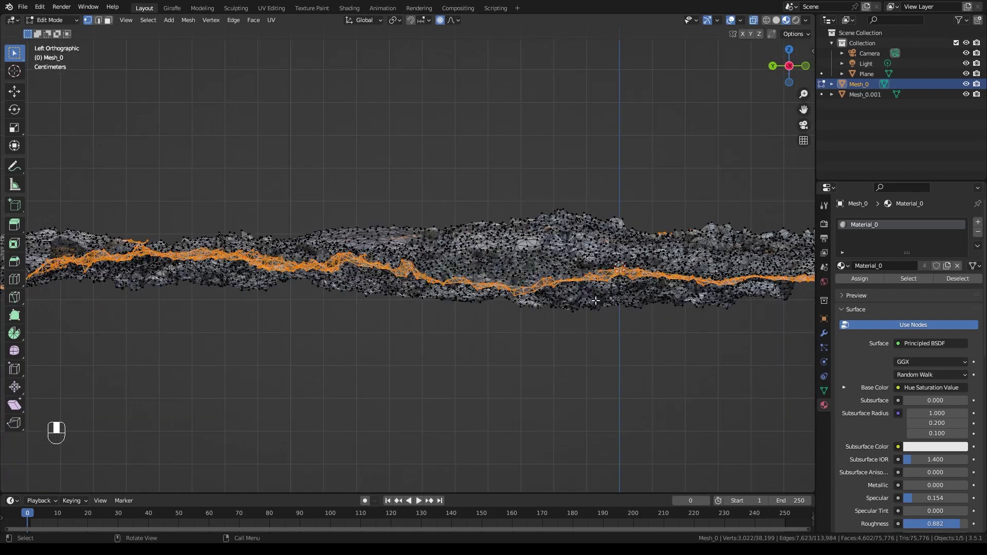
pyautogui.scroll(-4, 574, 304)
pyautogui.keyDown('shift'); pyautogui.moveTo(509, 245); pyautogui.dragTo(528, 294, button='middle'); pyautogui.keyUp('shift')
pyautogui.scroll(-2, 470, 109)
pyautogui.moveTo(473, 111); pyautogui.dragTo(572, 202, button='middle')
pyautogui.scroll(3, 459, 164)
pyautogui.scroll(-3, 440, 208)
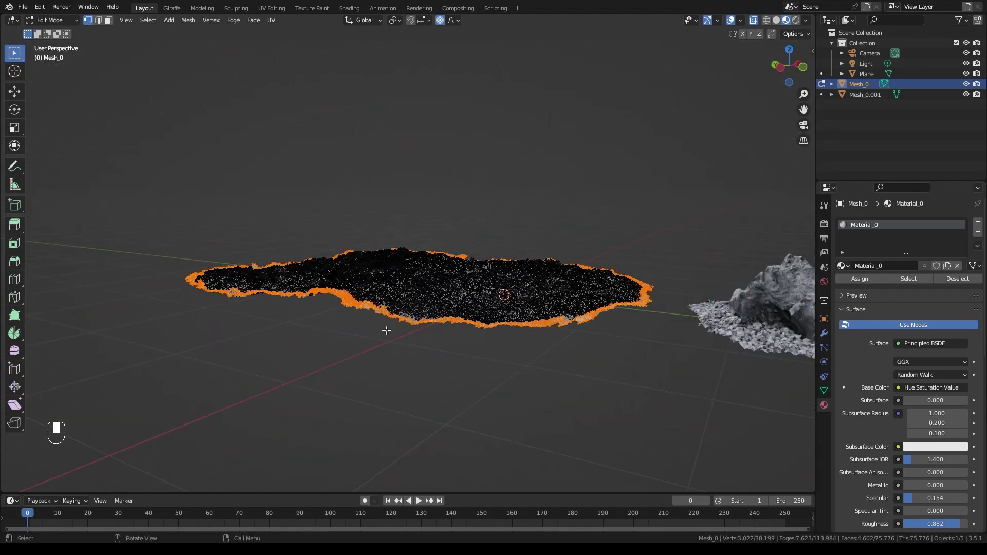
pyautogui.moveTo(492, 291); pyautogui.dragTo(481, 243, button='middle')
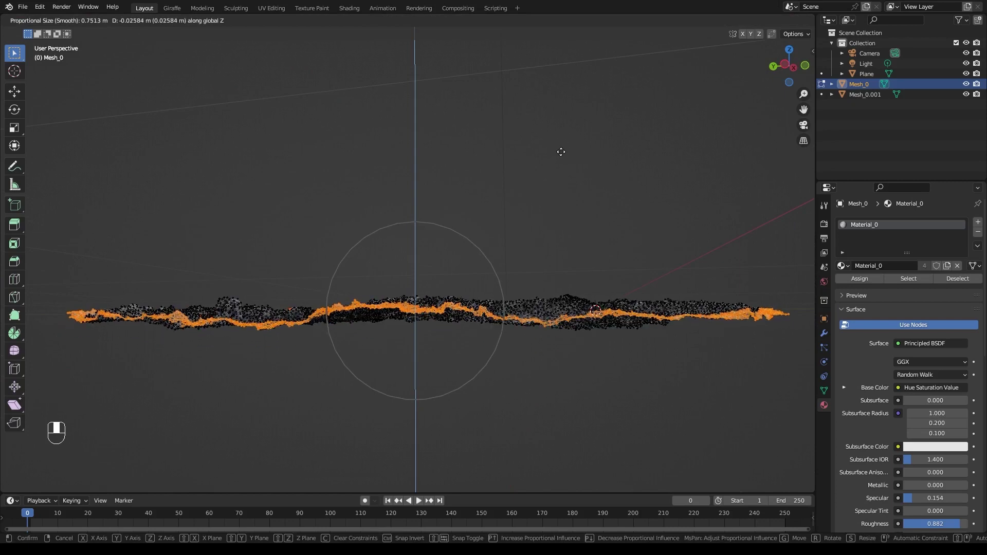
pyautogui.click(560, 159)
# Step: Scale the selected border vertices down along Z with proportional editing to flatten the mesh's edge
pyautogui.moveTo(656, 170); pyautogui.dragTo(587, 182, button='middle')
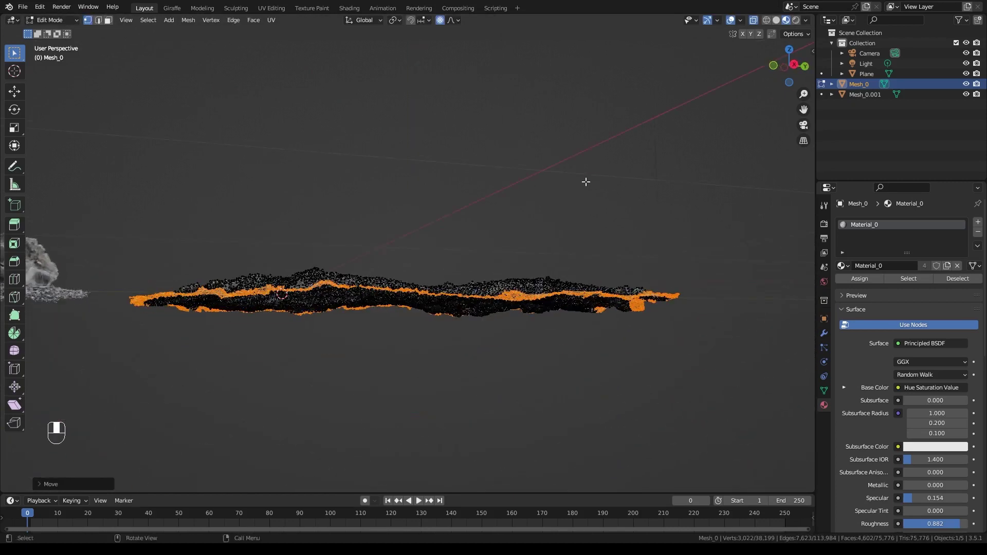
pyautogui.press('s')
pyautogui.press('z')
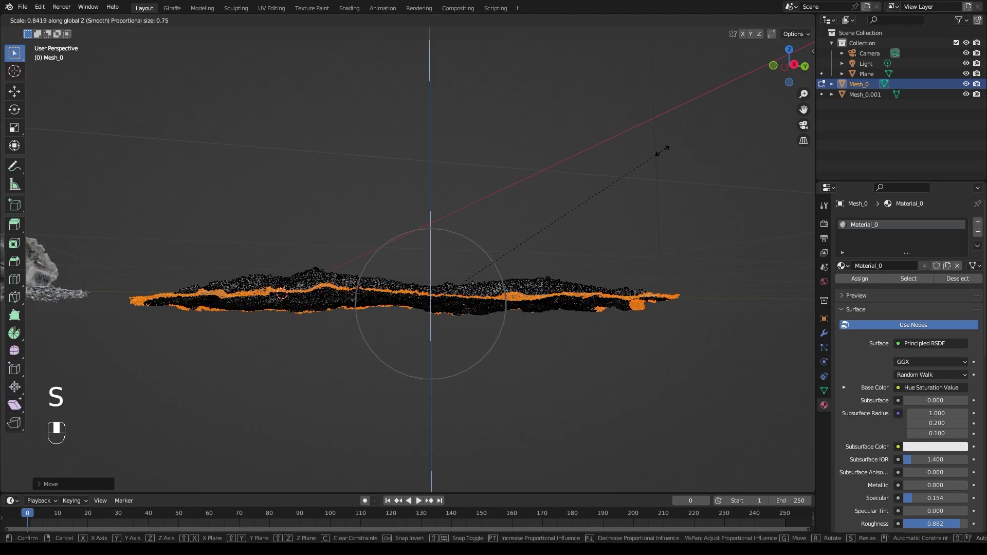
pyautogui.click(581, 174)
pyautogui.moveTo(678, 190); pyautogui.dragTo(485, 212, button='middle')
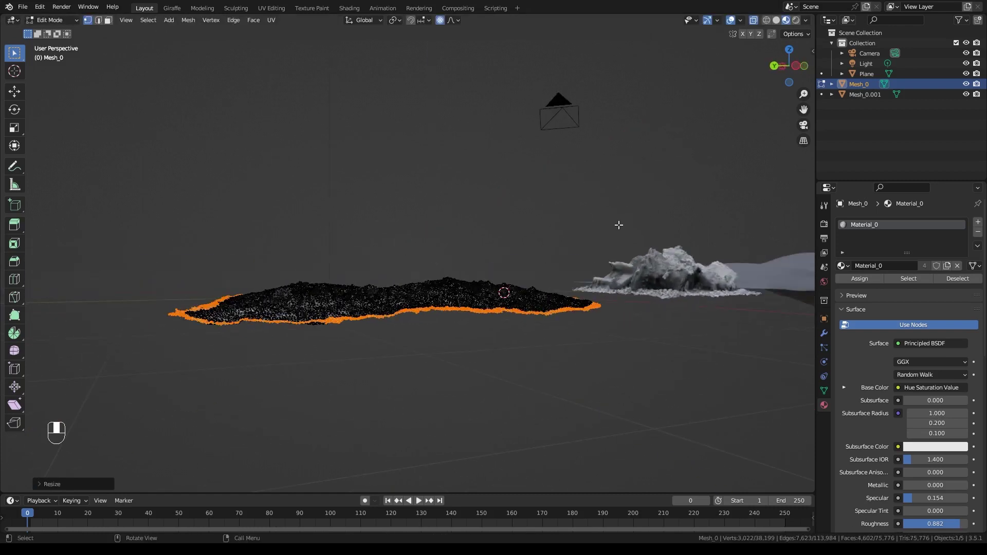
# Step: Raise the border vertices about 0.03 m along Z with a proportional size of about 1.21 m
pyautogui.moveTo(614, 255); pyautogui.dragTo(585, 246, button='middle')
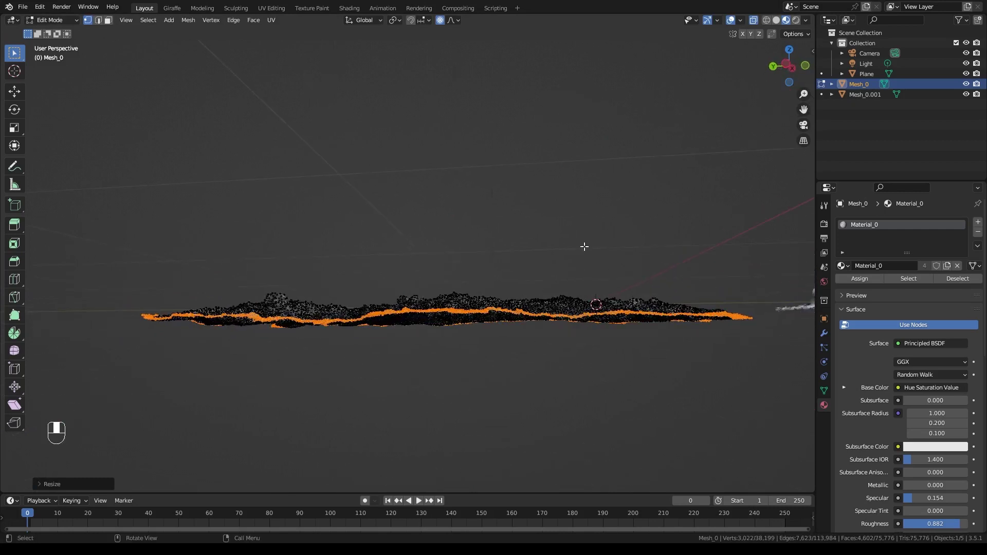
pyautogui.press('g')
pyautogui.press('z')
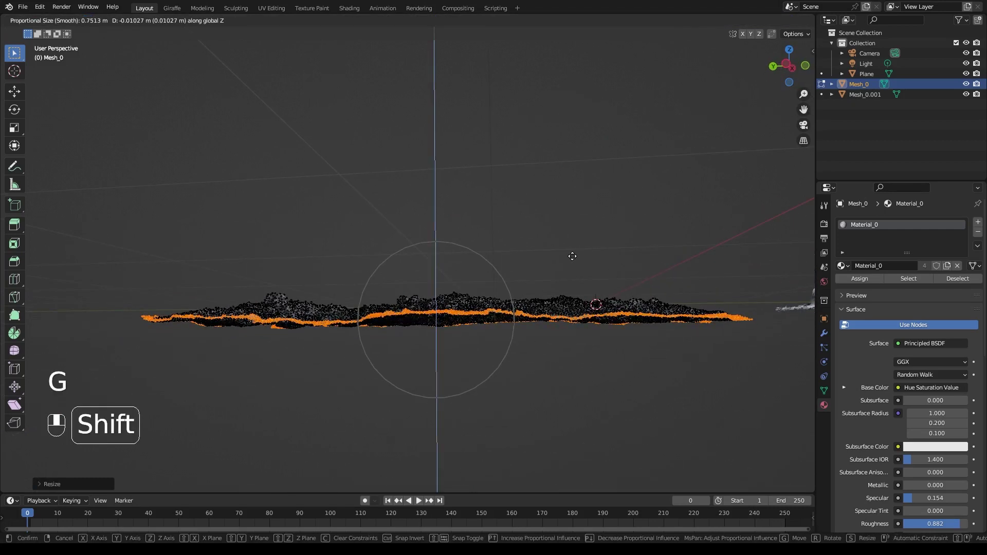
pyautogui.scroll(3, 565, 255)
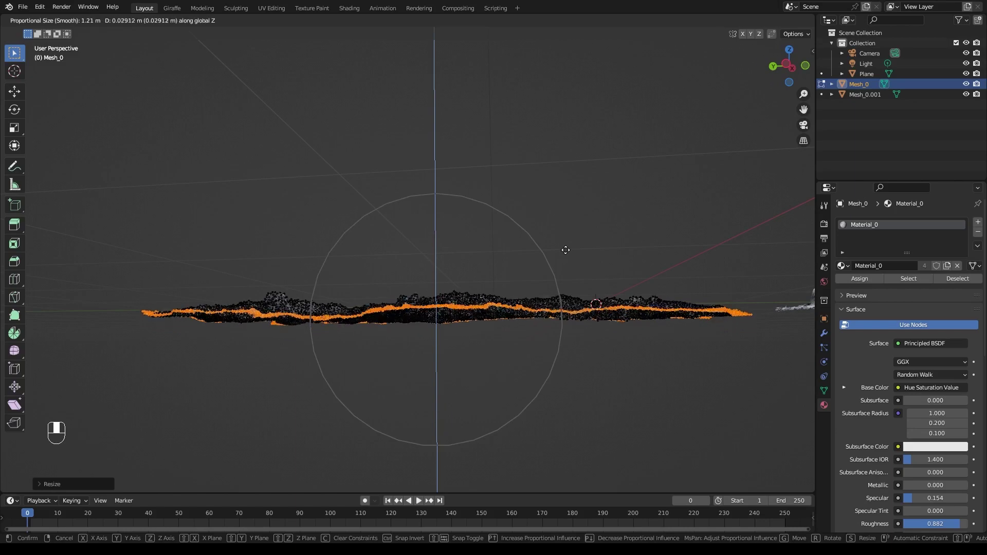
pyautogui.click(560, 253)
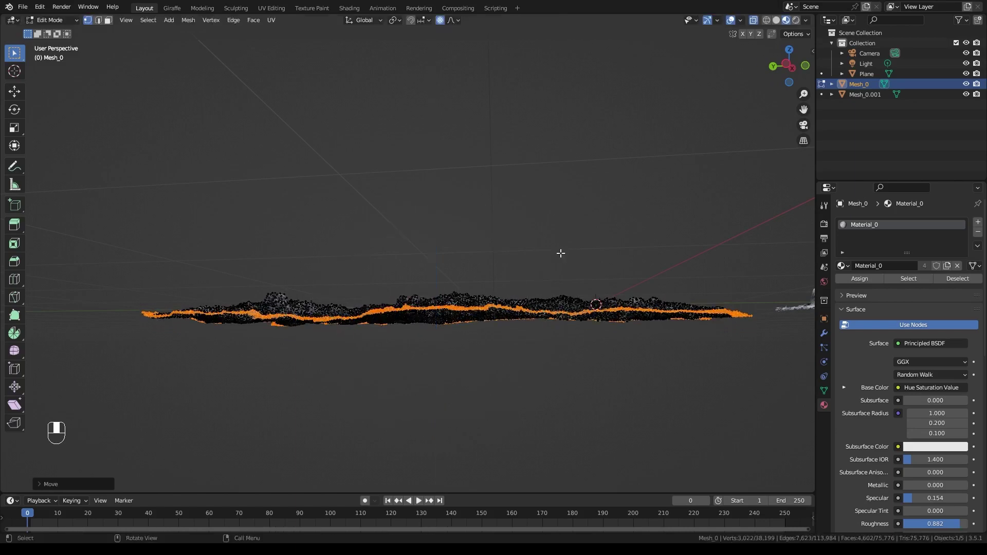
# Step: Deselect all vertices of the ground mesh and return to Object Mode
pyautogui.moveTo(560, 254); pyautogui.dragTo(558, 301, button='middle')
pyautogui.hotkey('alt', 'a')
pyautogui.moveTo(383, 290); pyautogui.dragTo(422, 255, button='middle')
pyautogui.press('Tab')
# Step: Duplicate the edited ground mesh, overlap the copy with the original and examine the seam
pyautogui.hotkey('shift', 'd')
pyautogui.click(295, 108)
pyautogui.keyDown('shift'); pyautogui.moveTo(521, 95); pyautogui.dragTo(587, 144, button='middle'); pyautogui.keyUp('shift')
pyautogui.scroll(3, 354, 248)
pyautogui.moveTo(375, 329); pyautogui.dragTo(397, 285, button='middle')
pyautogui.keyDown('shift'); pyautogui.moveTo(329, 207); pyautogui.dragTo(396, 190, button='middle'); pyautogui.keyUp('shift')
pyautogui.moveTo(424, 198); pyautogui.dragTo(390, 254, button='middle')
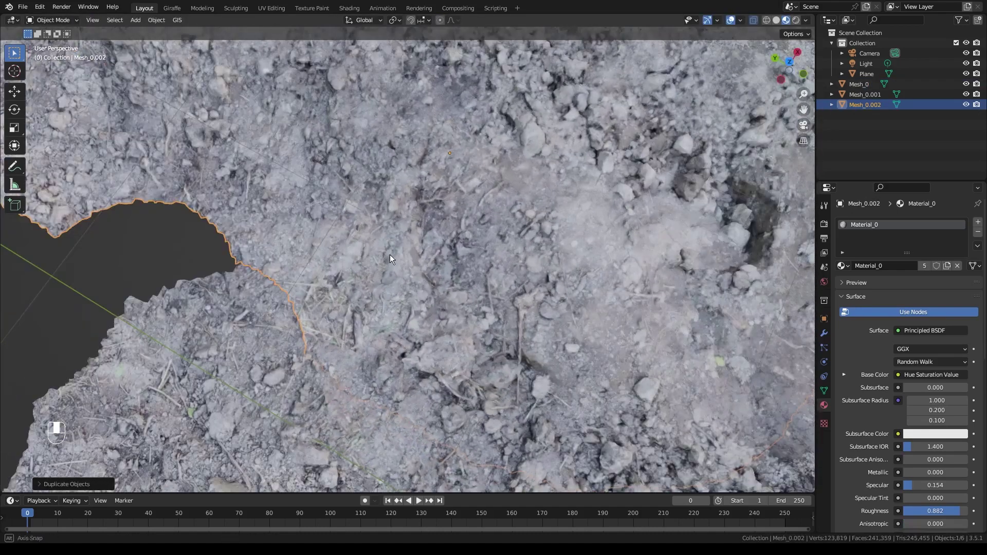
# Step: Duplicate the ground piece again, then rotate and scale the new copy
pyautogui.scroll(-4, 414, 303)
pyautogui.hotkey('shift', 'd')
pyautogui.press('r')
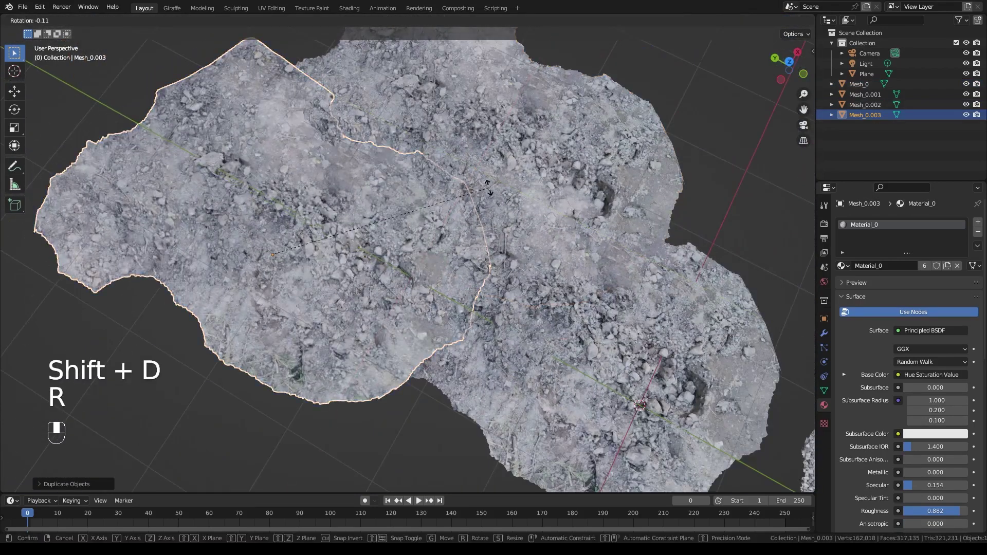
pyautogui.click(255, 310)
pyautogui.press('s')
pyautogui.click(253, 316)
# Step: Add another duplicate of the ground piece in front of the overlapping copies
pyautogui.moveTo(536, 296); pyautogui.dragTo(476, 224, button='middle')
pyautogui.hotkey('shift', 'd')
pyautogui.click(409, 361)
pyautogui.scroll(5, 396, 345)
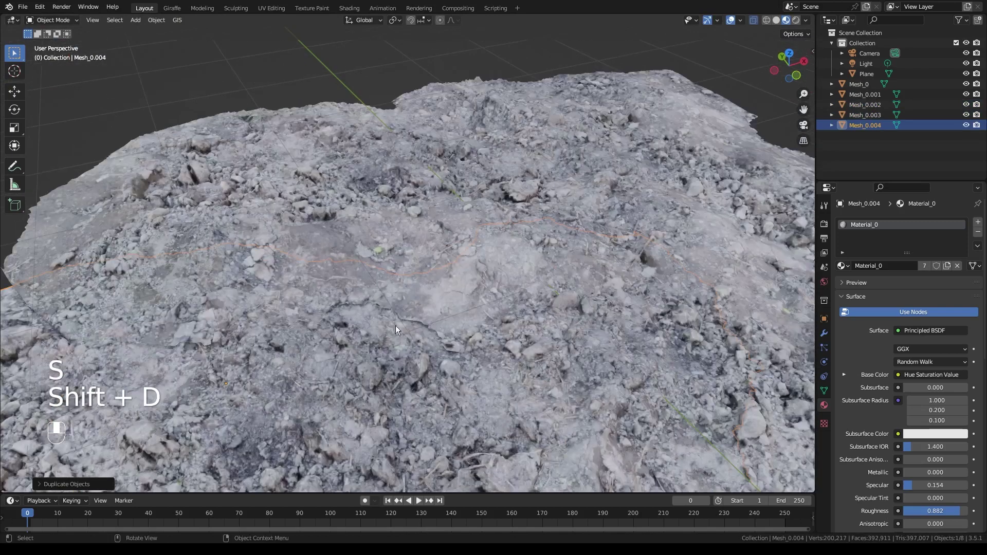
pyautogui.scroll(-5, 339, 309)
# Step: Undo all the ground mesh duplicates
pyautogui.hotkey('ctrl', 'z')
pyautogui.hotkey('ctrl', 'z')
pyautogui.hotkey('ctrl', 'z')
pyautogui.hotkey('ctrl', 'z')
pyautogui.hotkey('ctrl', 'z')
pyautogui.hotkey('ctrl', 'z')
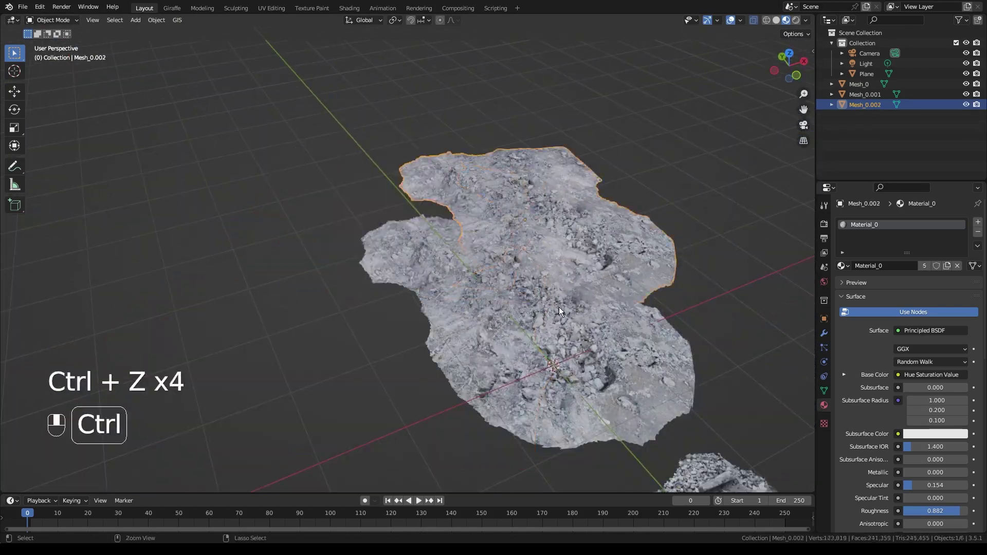
# Step: Create a linked duplicate of the ground mesh overlapping the original and rotate it about the Z axis
pyautogui.scroll(3, 665, 319)
pyautogui.keyDown('shift'); pyautogui.moveTo(666, 318); pyautogui.dragTo(551, 241, button='middle'); pyautogui.keyUp('shift')
pyautogui.scroll(5, 320, 226)
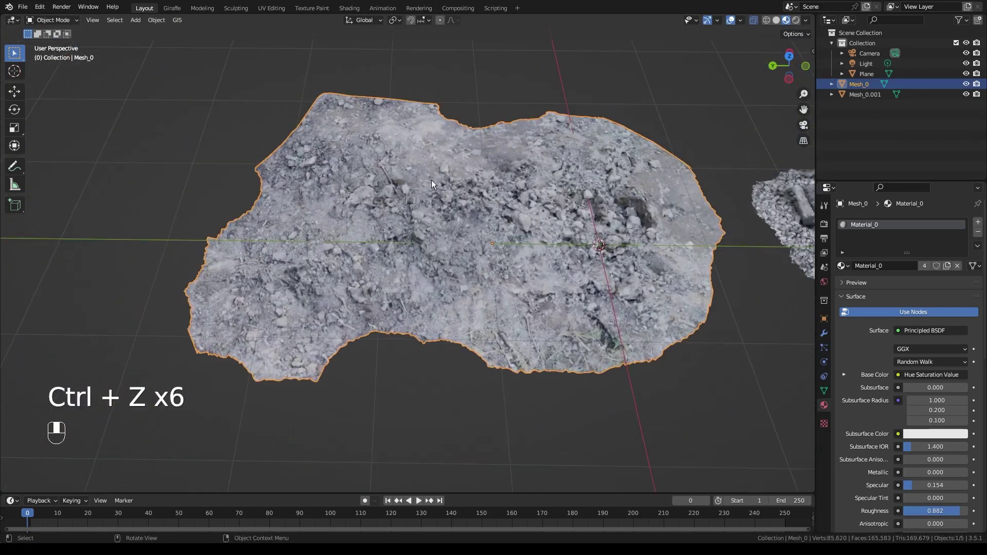
pyautogui.hotkey('alt', 'd')
pyautogui.click(206, 123)
pyautogui.press('r')
pyautogui.press('z')
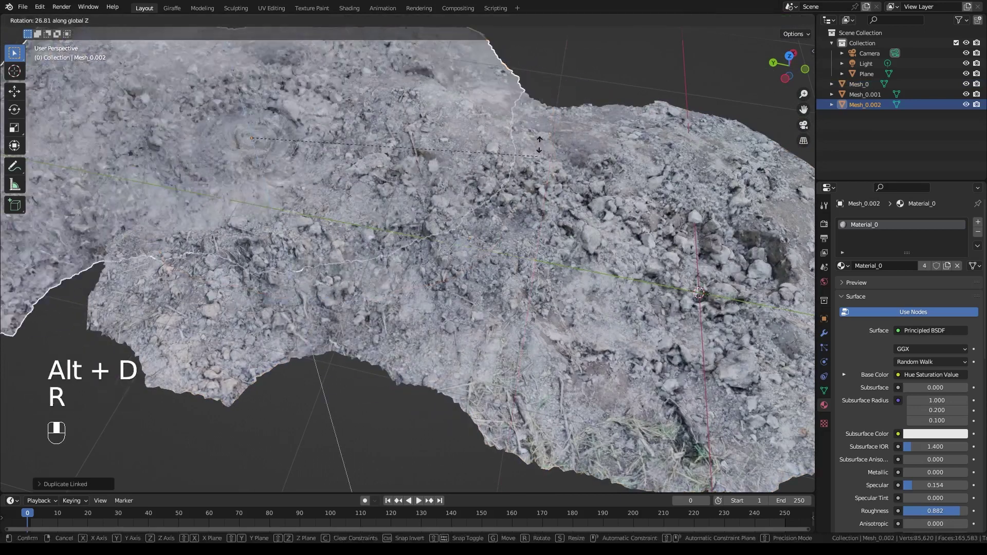
pyautogui.click(381, 134)
# Step: Add a second linked duplicate of the ground mesh and shift it within the horizontal plane
pyautogui.scroll(-3, 381, 134)
pyautogui.moveTo(381, 134); pyautogui.dragTo(508, 149, button='middle')
pyautogui.scroll(4, 508, 149)
pyautogui.hotkey('alt', 'd')
pyautogui.hotkey('shift', 'z')
pyautogui.click(461, 388)
# Step: Select the original ground mesh's edge vertices along the seam with the neighbouring piece in Edit Mode
pyautogui.scroll(-4, 593, 284)
pyautogui.scroll(2, 593, 283)
pyautogui.moveTo(505, 294); pyautogui.dragTo(677, 220, button='middle')
pyautogui.press('Tab')
pyautogui.scroll(4, 565, 267)
pyautogui.moveTo(566, 267); pyautogui.dragTo(490, 336, button='middle')
pyautogui.scroll(-4, 478, 278)
pyautogui.scroll(4, 478, 278)
pyautogui.press('1')
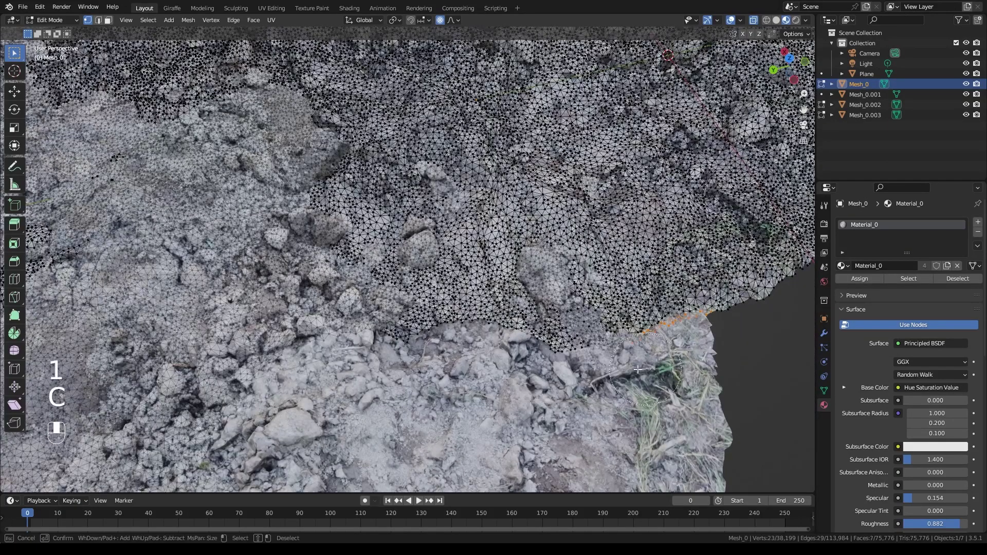
pyautogui.moveTo(526, 266); pyautogui.dragTo(450, 200, button='middle')
pyautogui.press('g')
pyautogui.scroll(17, 438, 173)
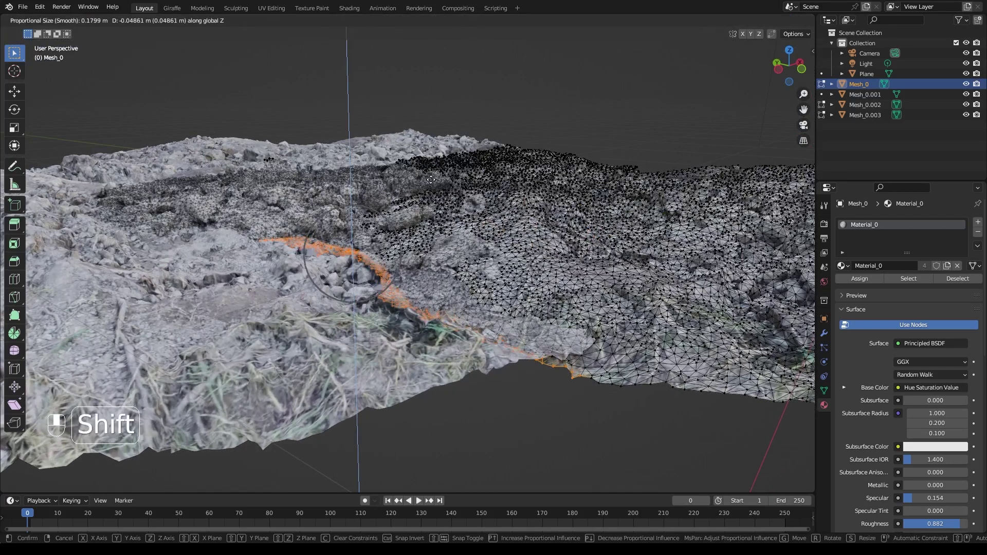
pyautogui.scroll(-5, 430, 186)
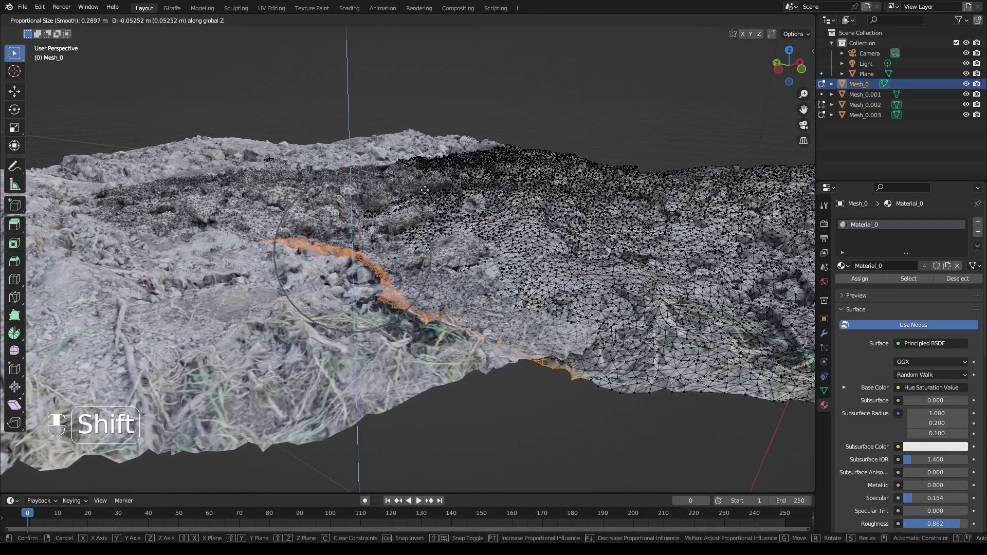
pyautogui.rightClick(424, 190)
# Step: Lower the seam vertices slightly along Z with a proportional size of about 0.91 m and check the blend in Object Mode
pyautogui.press('g')
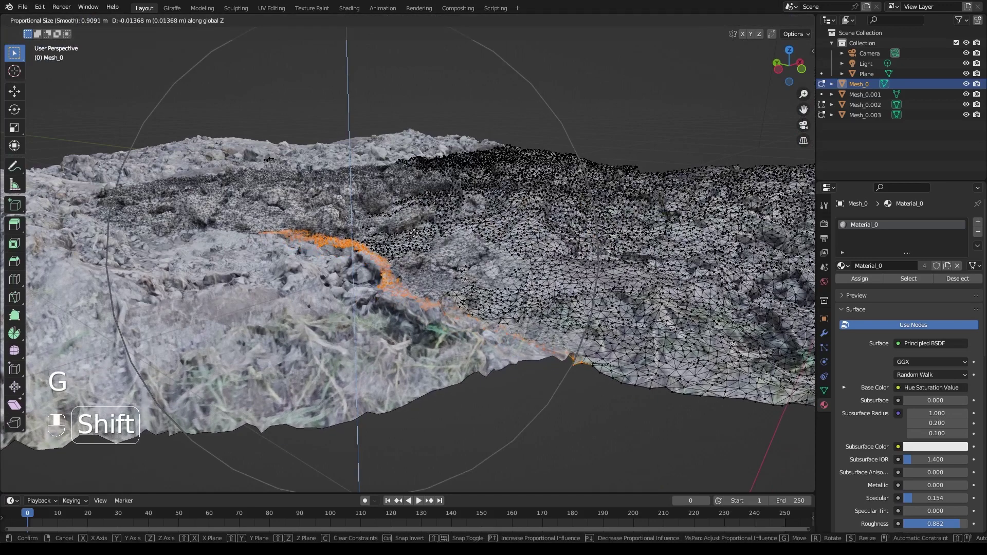
pyautogui.click(411, 240)
pyautogui.press('Tab')
pyautogui.moveTo(551, 242); pyautogui.dragTo(575, 282, button='middle')
pyautogui.scroll(5, 510, 296)
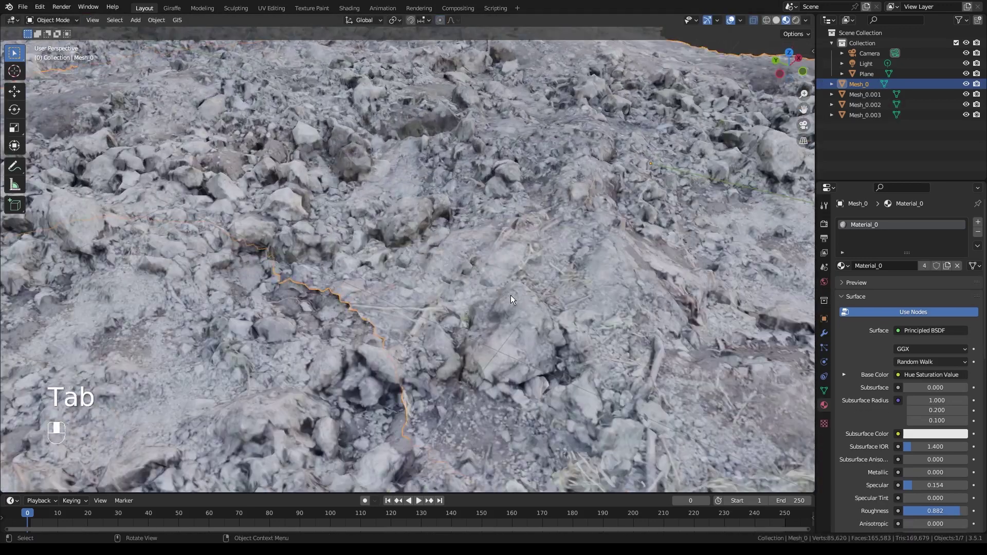
# Step: Clear the object selection, reopen the ground mesh in Edit Mode and try to move the selected seam vertices
pyautogui.hotkey('alt', 'a')
pyautogui.moveTo(511, 295); pyautogui.dragTo(496, 281, button='middle')
pyautogui.press('Tab')
pyautogui.moveTo(521, 315); pyautogui.dragTo(498, 302, button='middle')
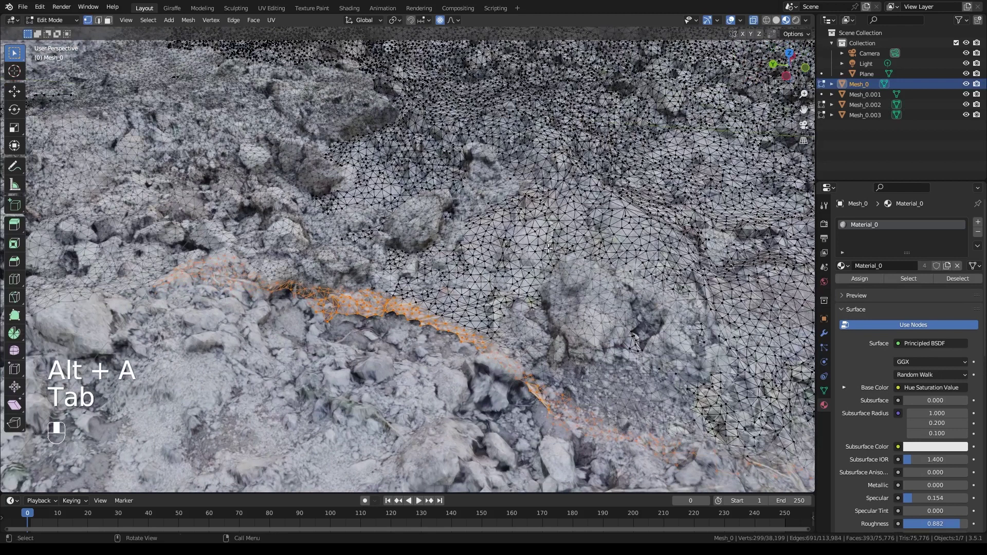
pyautogui.press('g')
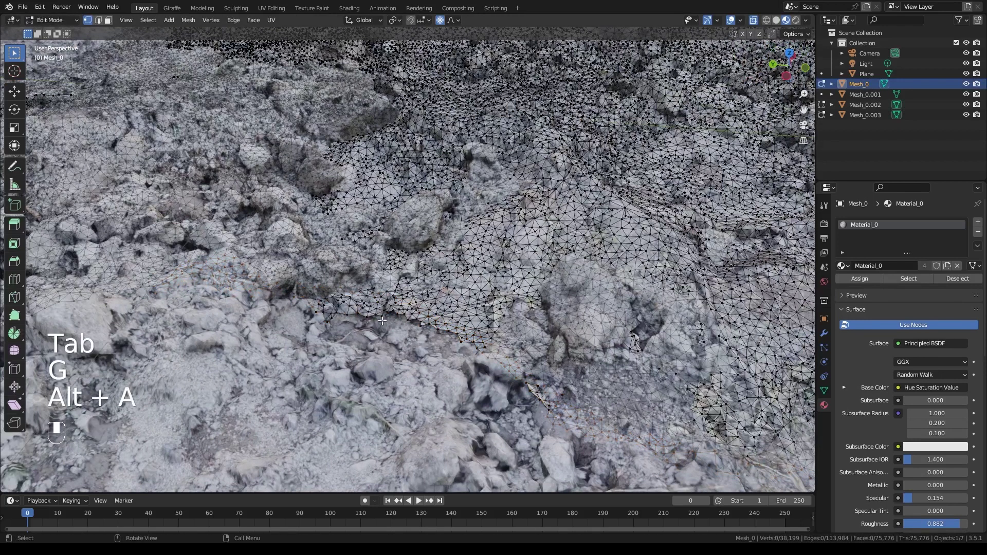
# Step: Lower the original ground mesh's seam vertices about 0.08 m along Z with a proportional size of about 0.91 m, and return to Object Mode
pyautogui.press('g')
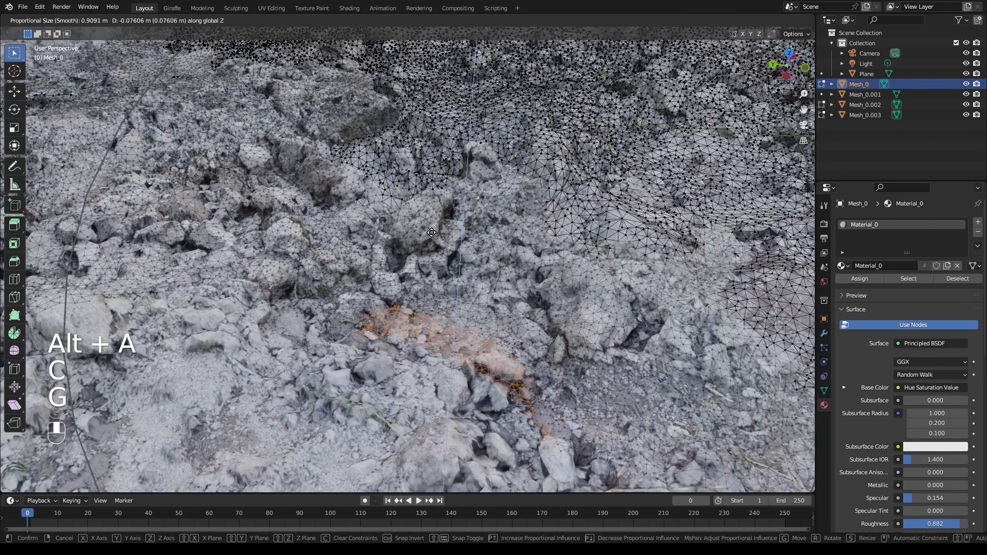
pyautogui.scroll(-2, 431, 233)
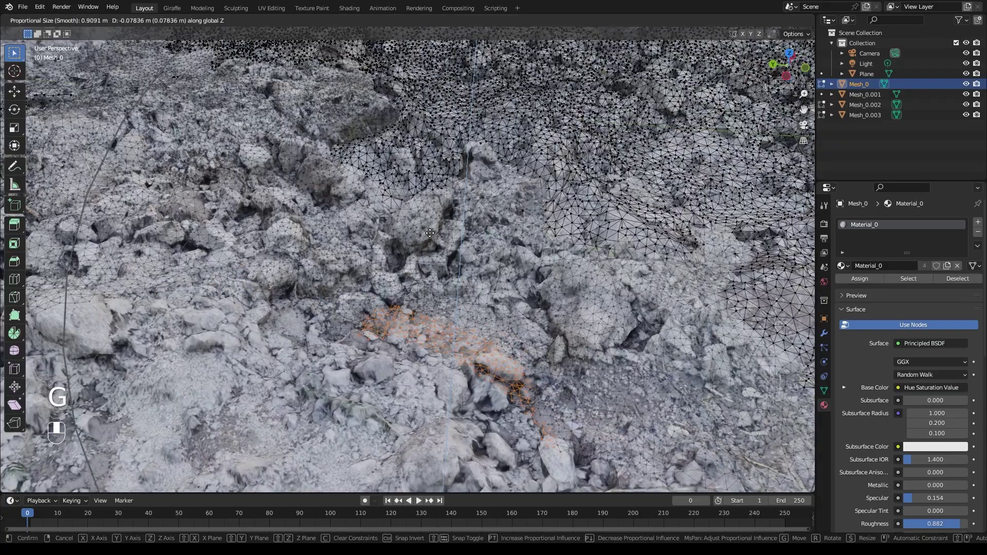
pyautogui.click(430, 233)
pyautogui.scroll(-6, 430, 233)
pyautogui.moveTo(430, 233); pyautogui.dragTo(681, 405, button='middle')
pyautogui.press('Tab')
pyautogui.hotkey('alt', 'a')
# Step: Select the neighbouring ground duplicate's border vertices along the overlapping seam in Edit Mode
pyautogui.press('Tab')
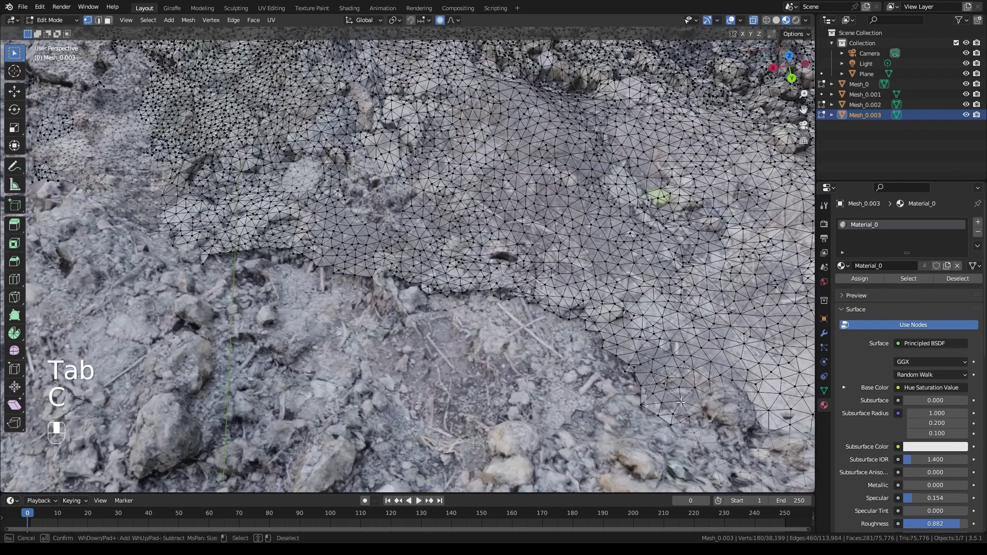
pyautogui.rightClick(223, 278)
pyautogui.moveTo(224, 277); pyautogui.dragTo(179, 267, button='middle')
pyautogui.scroll(-3, 223, 272)
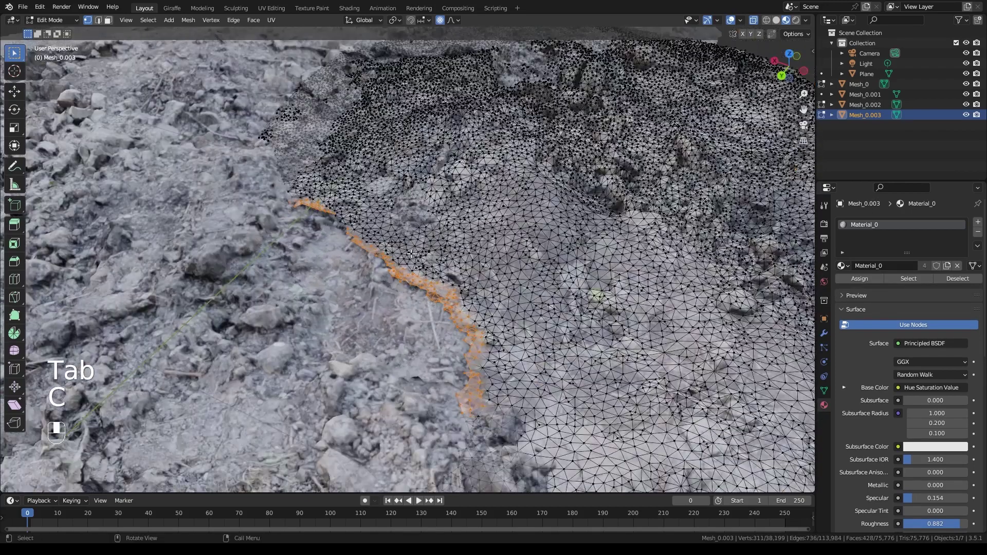
# Step: Lower the duplicate's seam vertices about 0.07 m along Z with a proportional size of about 0.56 m, and return to Object Mode
pyautogui.press('g')
pyautogui.middleClick(410, 252)
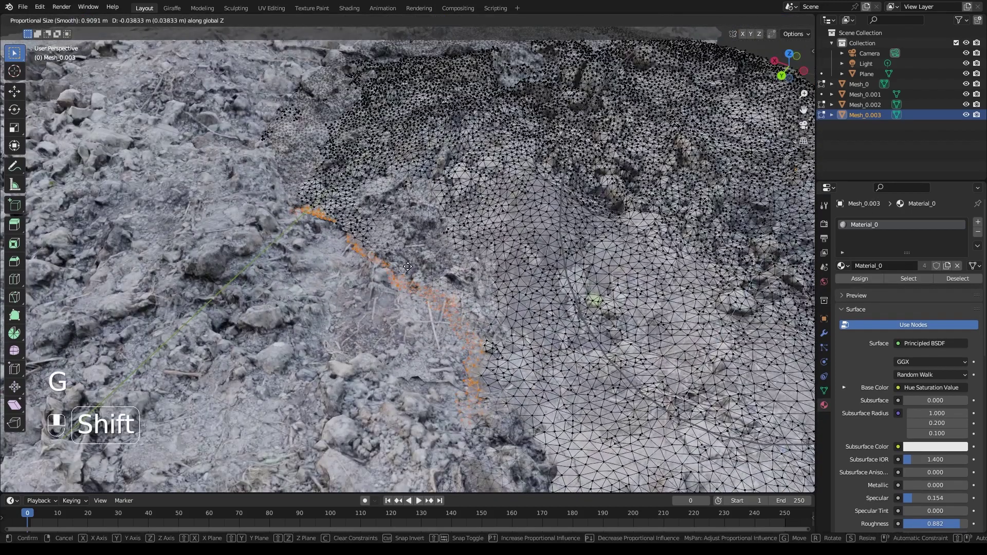
pyautogui.scroll(4, 404, 281)
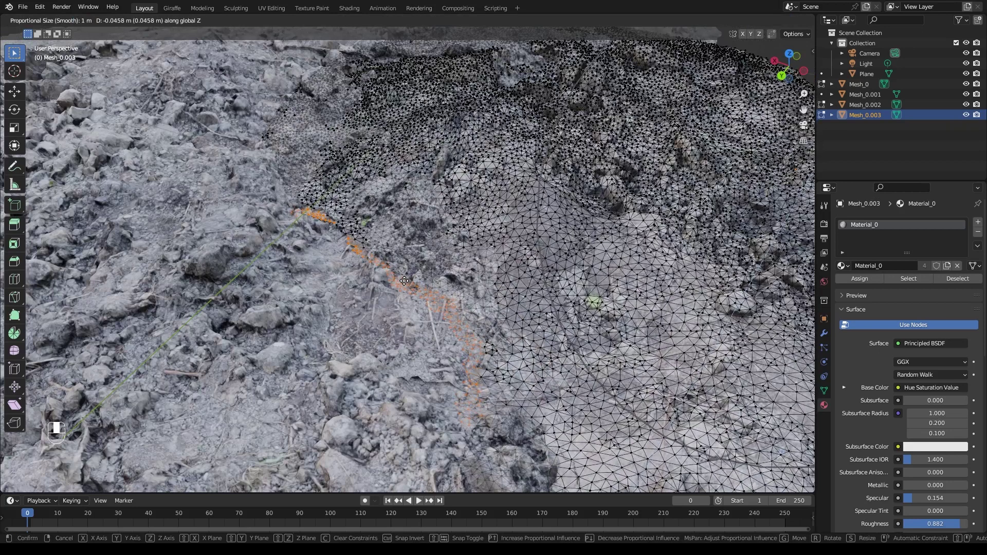
pyautogui.scroll(1, 401, 282)
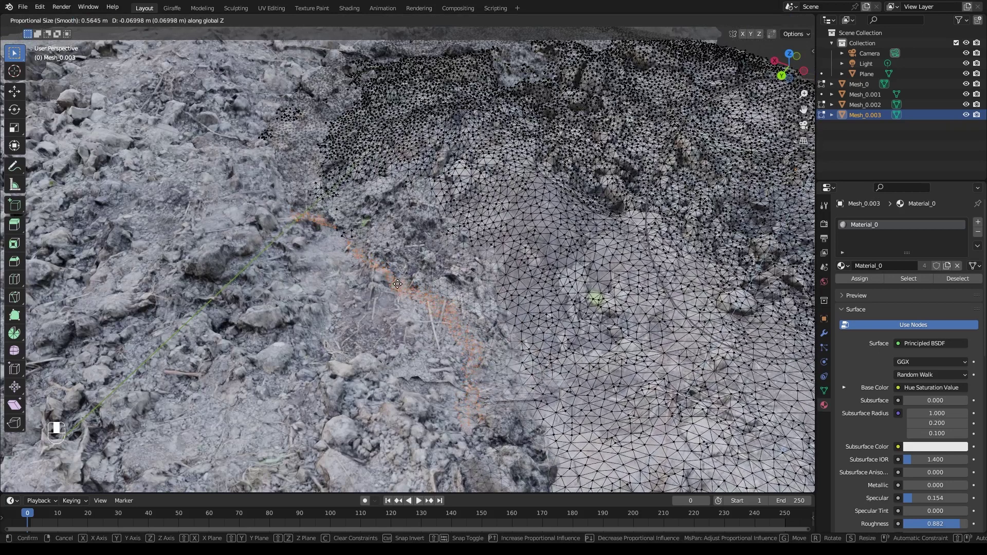
pyautogui.click(397, 287)
pyautogui.press('Tab')
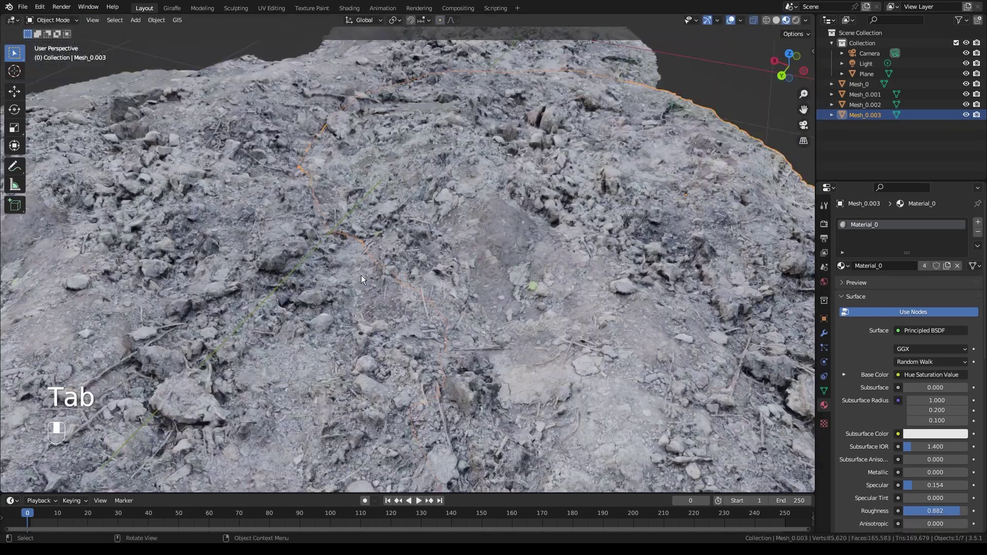
pyautogui.hotkey('alt', 'a')
# Step: Add a linked duplicate of the ground piece beside the existing ones and rotate it
pyautogui.scroll(-3, 409, 313)
pyautogui.moveTo(464, 286); pyautogui.dragTo(405, 193, button='middle')
pyautogui.scroll(-3, 553, 332)
pyautogui.click(361, 240)
pyautogui.hotkey('alt', 'd')
pyautogui.press('r')
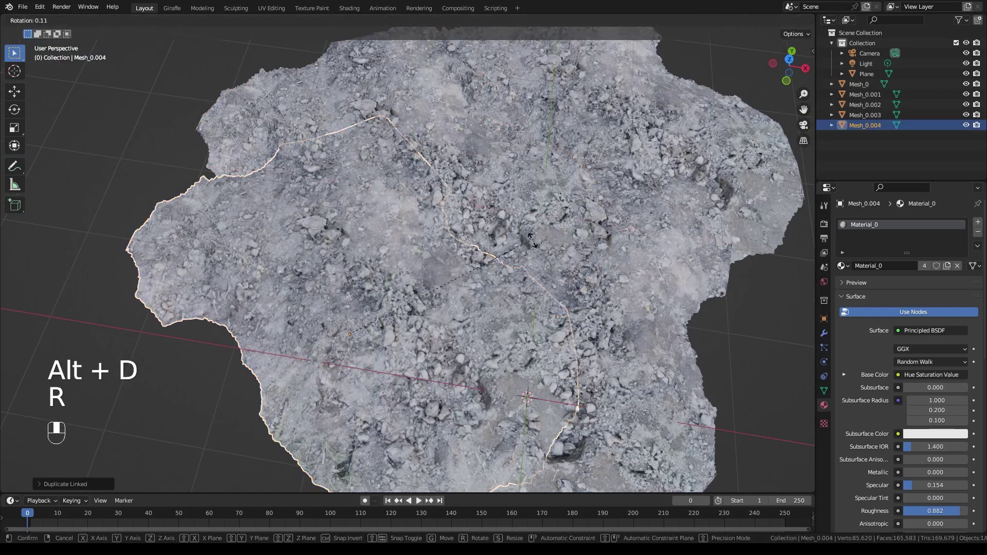
pyautogui.click(278, 422)
# Step: Add one more linked duplicate of the ground piece, rotate it about Z and clear the selection
pyautogui.hotkey('alt', 'd')
pyautogui.press('r')
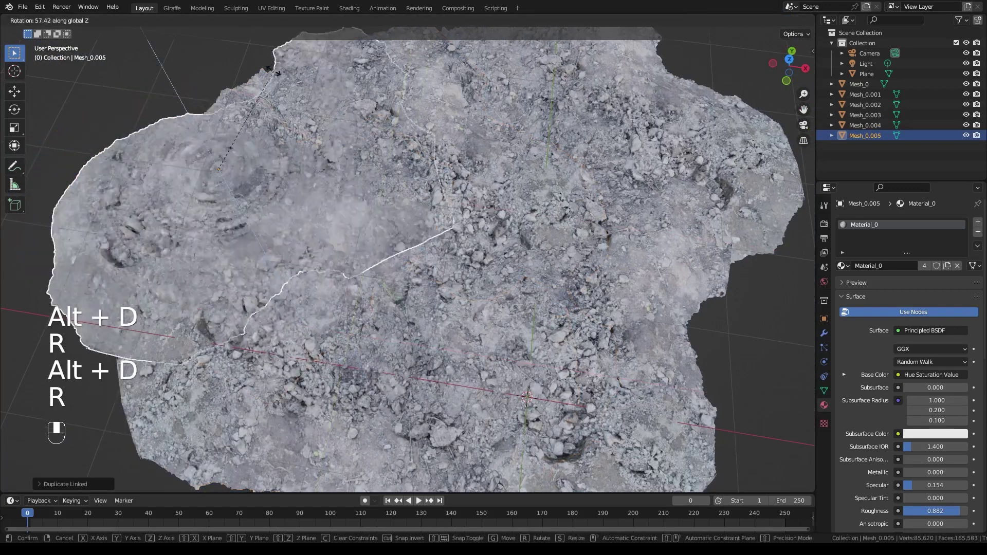
pyautogui.click(203, 70)
pyautogui.moveTo(203, 70); pyautogui.dragTo(454, 279, button='middle')
pyautogui.hotkey('alt', 'a')
# Step: Undo the two rotated ground duplicates and return to Object Mode
pyautogui.hotkey('ctrl', 'z')
pyautogui.hotkey('ctrl', 'z')
pyautogui.hotkey('ctrl', 'z')
pyautogui.hotkey('ctrl', 'z')
pyautogui.hotkey('ctrl', 'z')
pyautogui.hotkey('ctrl', 'z')
pyautogui.hotkey('ctrl', 'z')
pyautogui.hotkey('ctrl', 'z')
pyautogui.hotkey('ctrl', 'z')
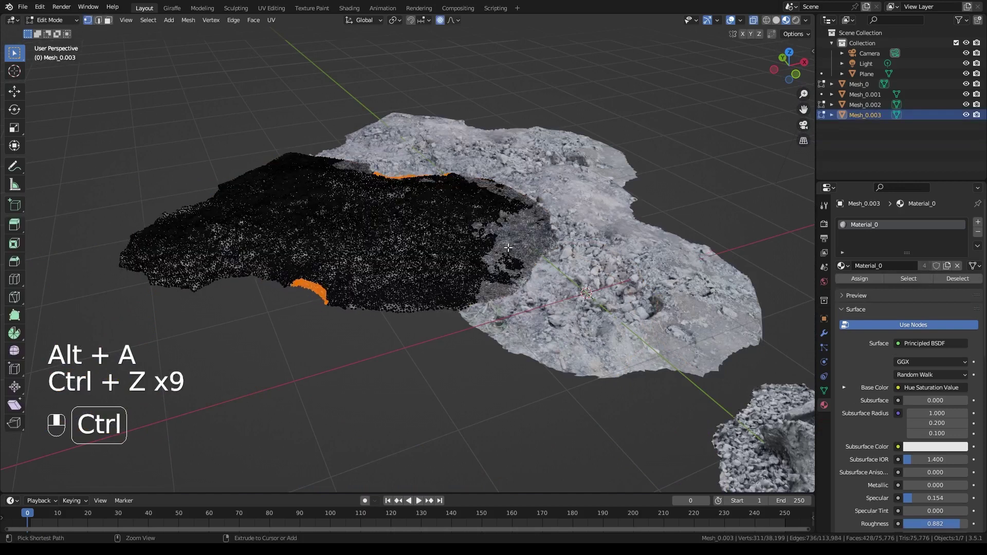
pyautogui.press('Tab')
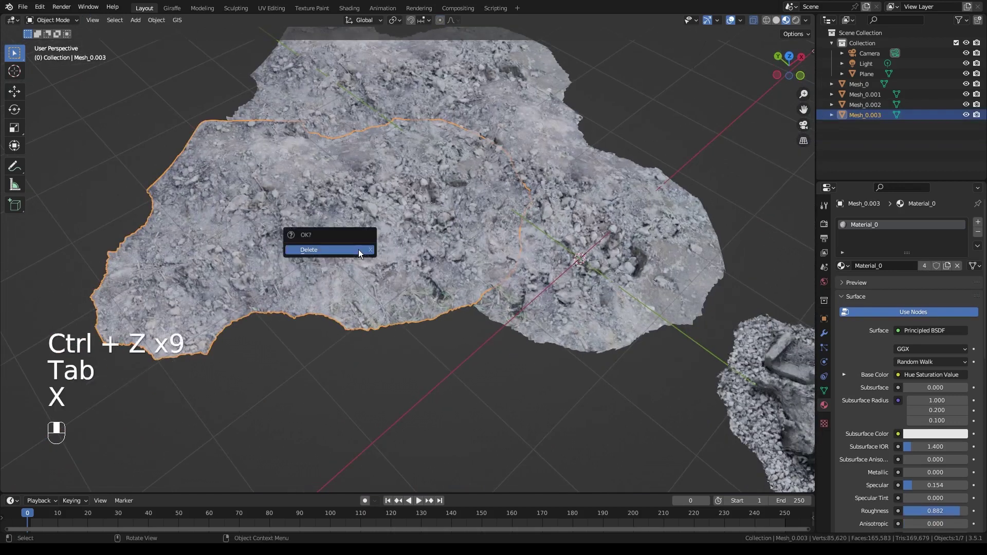
# Step: Delete the two remaining linked duplicates of the ground mesh
pyautogui.click(359, 250)
pyautogui.click(375, 95)
pyautogui.press('x')
pyautogui.click(375, 96)
pyautogui.moveTo(378, 108); pyautogui.dragTo(519, 231, button='middle')
pyautogui.keyDown('shift'); pyautogui.moveTo(520, 231); pyautogui.dragTo(308, 238, button='middle'); pyautogui.keyUp('shift')
# Step: Open the scanned rock pile mesh in Edit Mode for editing its outer border
pyautogui.click(478, 263)
pyautogui.scroll(5, 474, 269)
pyautogui.moveTo(614, 261); pyautogui.dragTo(496, 272, button='middle')
pyautogui.press('Tab')
pyautogui.moveTo(641, 292); pyautogui.dragTo(496, 322, button='middle')
pyautogui.scroll(2, 480, 331)
pyautogui.scroll(1, 497, 319)
pyautogui.click(495, 276)
pyautogui.press('Tab')
pyautogui.moveTo(486, 281); pyautogui.dragTo(652, 322, button='middle')
# Step: Circle-select the vertices around the rock pile's entire outer border, trimming the selection on its inner side
pyautogui.press('c')
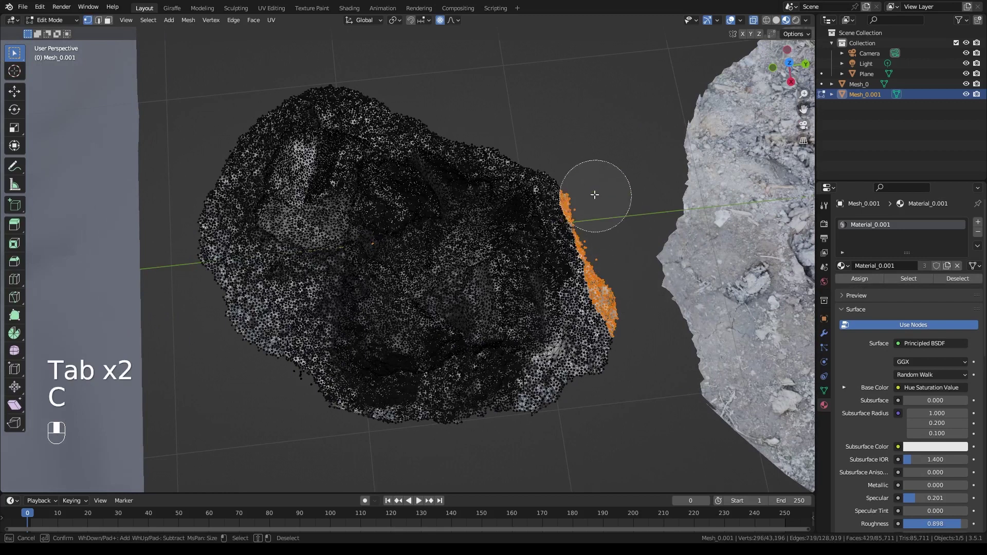
pyautogui.moveTo(528, 140)
pyautogui.mouseDown()
pyautogui.moveTo(284, 62)
pyautogui.moveTo(214, 135)
pyautogui.moveTo(171, 238)
pyautogui.moveTo(243, 385)
pyautogui.mouseUp()
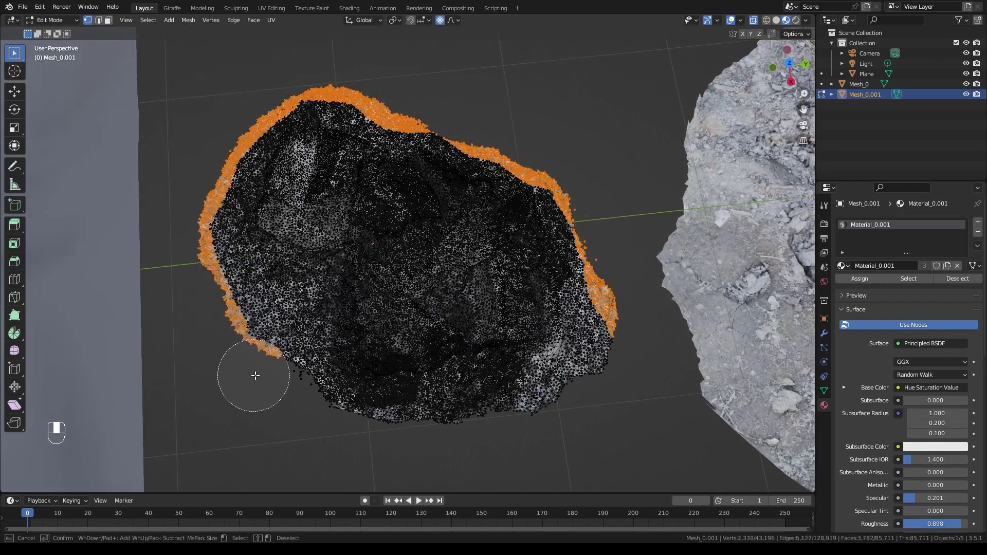
pyautogui.moveTo(400, 455); pyautogui.dragTo(523, 439)
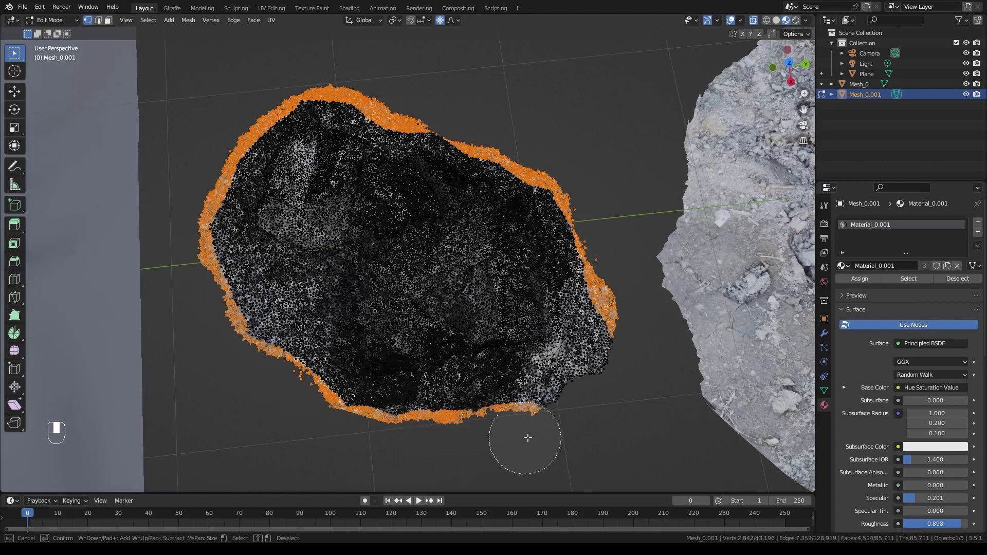
pyautogui.moveTo(579, 414); pyautogui.dragTo(638, 361)
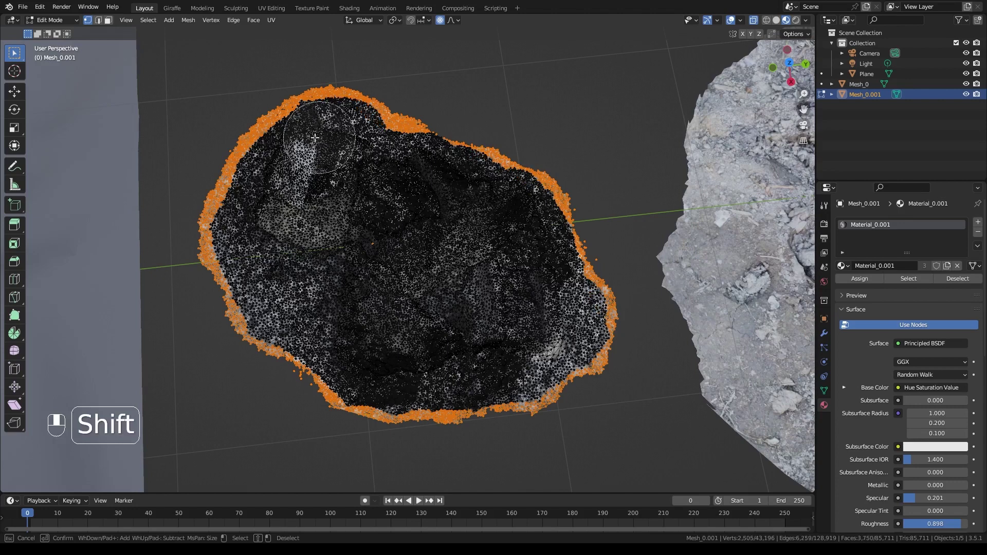
pyautogui.moveTo(444, 379); pyautogui.dragTo(476, 251, button='middle')
pyautogui.scroll(4, 473, 293)
pyautogui.moveTo(391, 267)
pyautogui.keyDown('shift'); pyautogui.mouseDown(button='middle')
pyautogui.moveTo(493, 288)
pyautogui.moveTo(400, 270)
pyautogui.mouseUp(button='middle'); pyautogui.keyUp('shift')
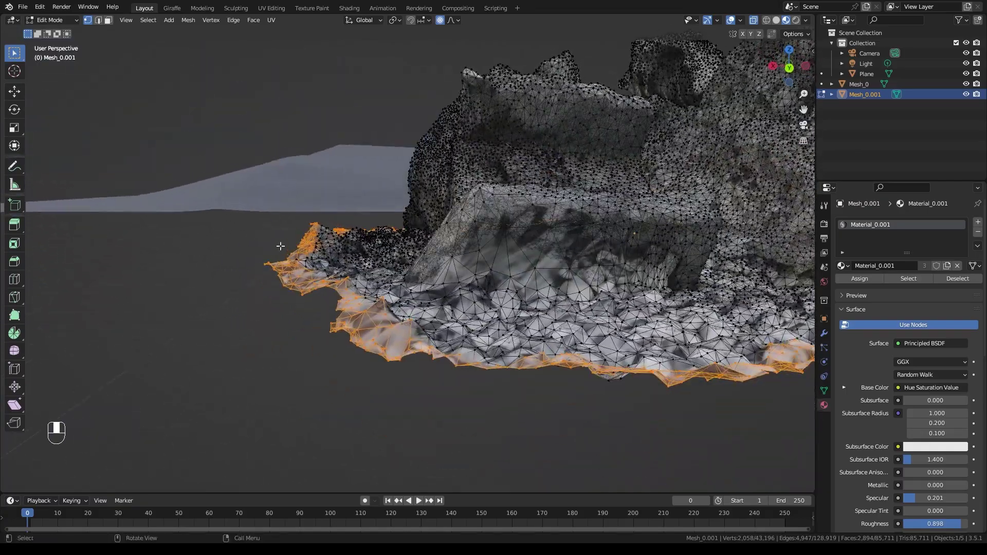
# Step: Try to move a single border vertex of the rock pile along Z with proportional editing
pyautogui.moveTo(289, 242); pyautogui.dragTo(309, 306, button='middle')
pyautogui.moveTo(304, 358); pyautogui.dragTo(452, 306, button='middle')
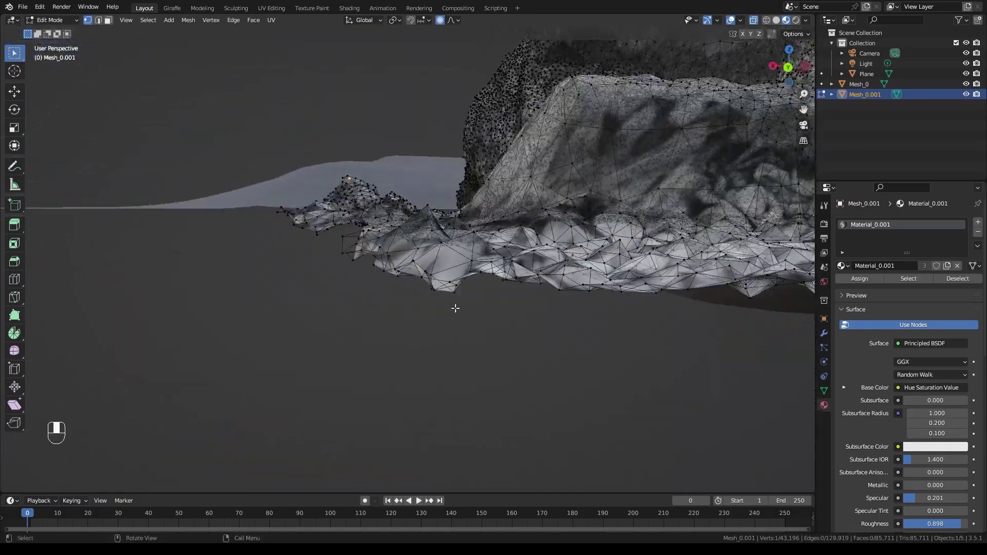
pyautogui.press('g')
pyautogui.press('z')
pyautogui.scroll(9, 513, 144)
pyautogui.click(503, 154)
pyautogui.moveTo(503, 154); pyautogui.dragTo(517, 337, button='middle')
# Step: Reselect the rock pile's outer border vertices with Circle Select and trim the selection to a thin ring
pyautogui.hotkey('alt', 'a')
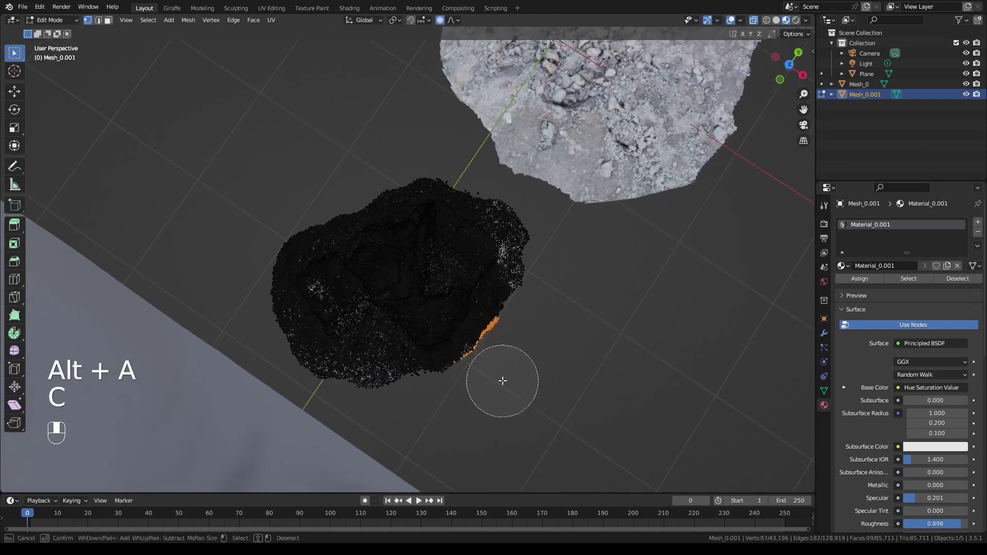
pyautogui.moveTo(502, 381); pyautogui.dragTo(547, 286)
pyautogui.moveTo(430, 151)
pyautogui.mouseDown()
pyautogui.moveTo(310, 199)
pyautogui.moveTo(248, 295)
pyautogui.mouseUp()
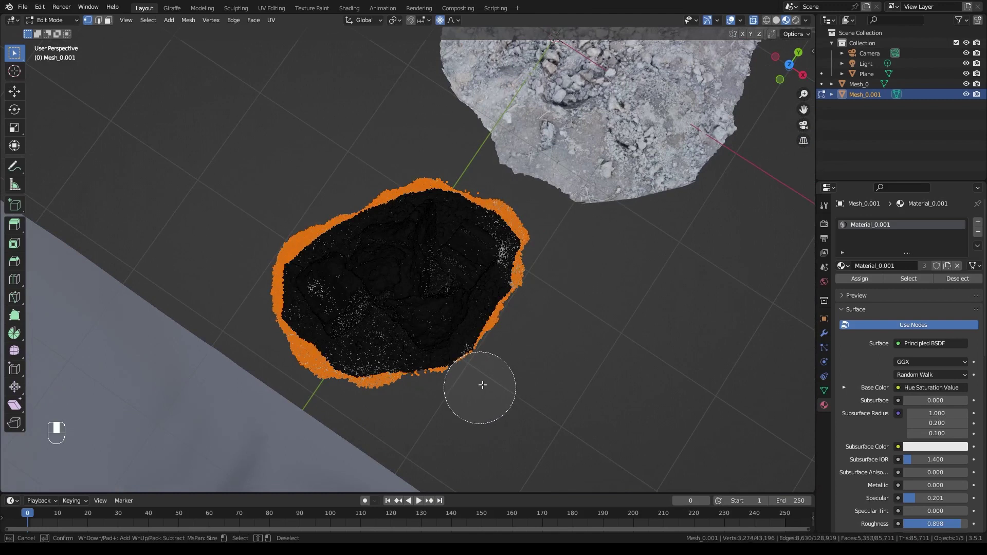
pyautogui.press('shift')
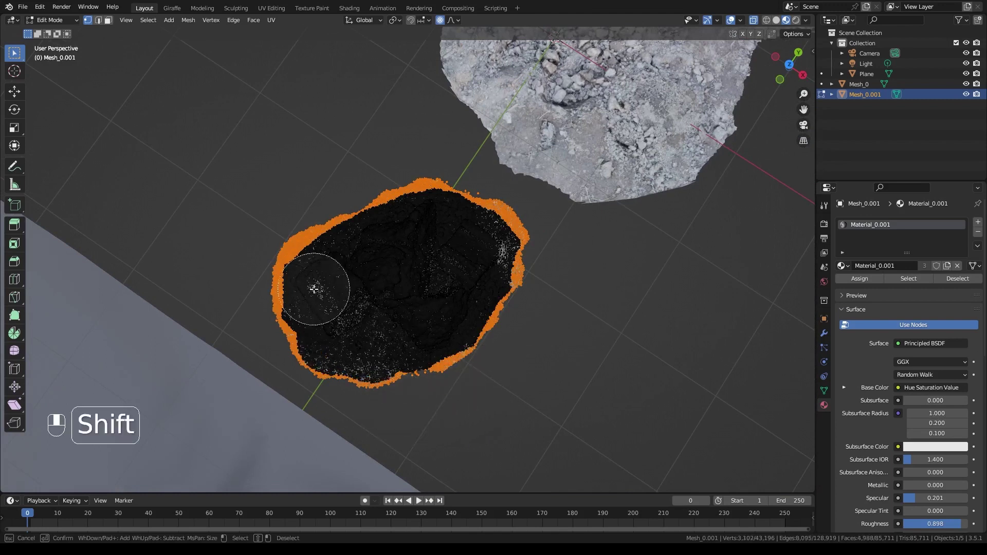
pyautogui.keyDown('shift'); pyautogui.moveTo(316, 267); pyautogui.dragTo(406, 242); pyautogui.keyUp('shift')
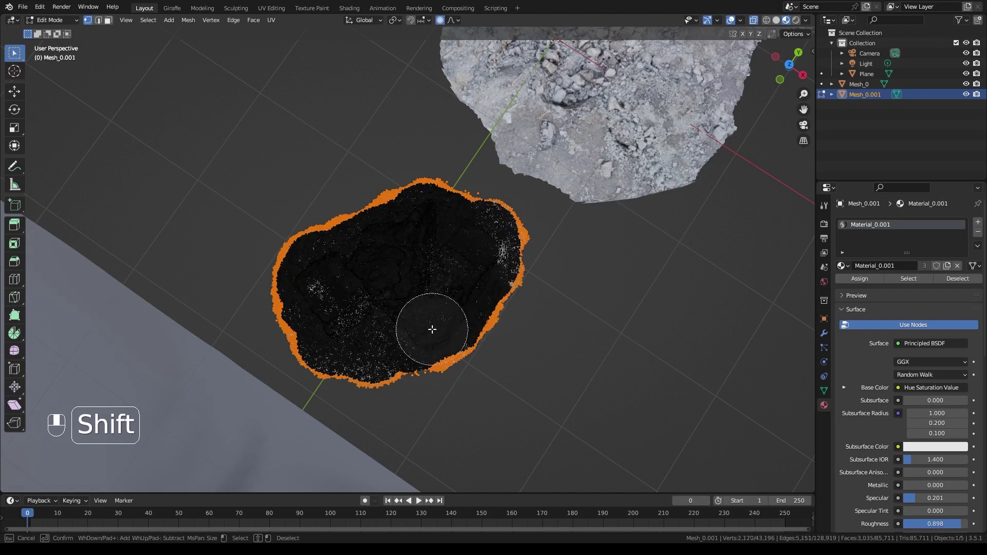
# Step: Lower the rock pile's border about 0.08 m along Z with a proportional size of about 0.22 m, and return to Object Mode
pyautogui.moveTo(531, 327); pyautogui.dragTo(584, 223, button='middle')
pyautogui.press('g')
pyautogui.press('z')
pyautogui.scroll(2, 596, 203)
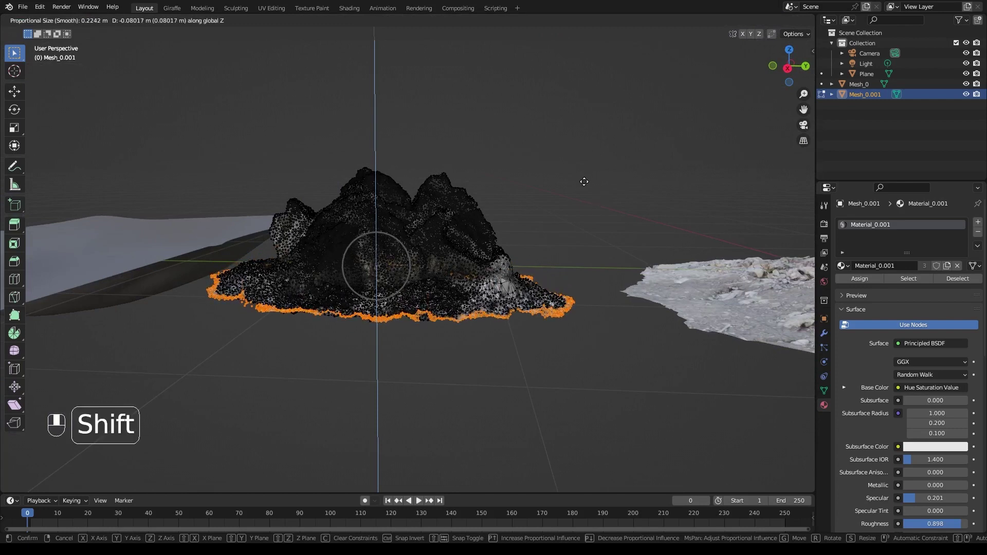
pyautogui.click(580, 198)
pyautogui.moveTo(580, 198); pyautogui.dragTo(324, 199, button='middle')
pyautogui.press('Tab')
pyautogui.hotkey('alt', 'a')
# Step: Add a linked duplicate of the rock pile and shift it within the horizontal plane beside the original
pyautogui.moveTo(526, 273)
pyautogui.mouseDown(button='middle')
pyautogui.moveTo(501, 316)
pyautogui.moveTo(544, 288)
pyautogui.moveTo(530, 291)
pyautogui.mouseUp(button='middle')
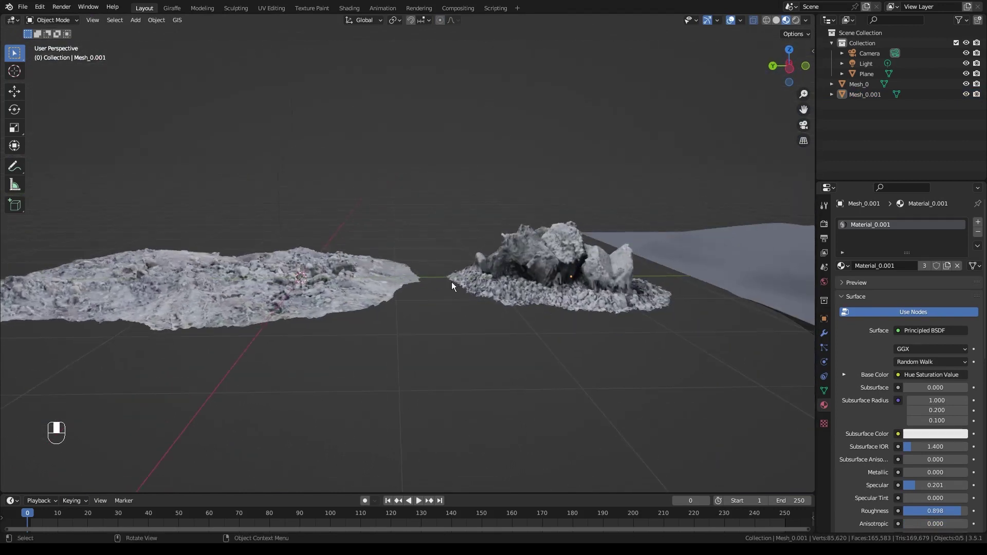
pyautogui.keyDown('shift'); pyautogui.moveTo(443, 295); pyautogui.dragTo(542, 296, button='middle'); pyautogui.keyUp('shift')
pyautogui.moveTo(379, 313); pyautogui.dragTo(639, 286, button='middle')
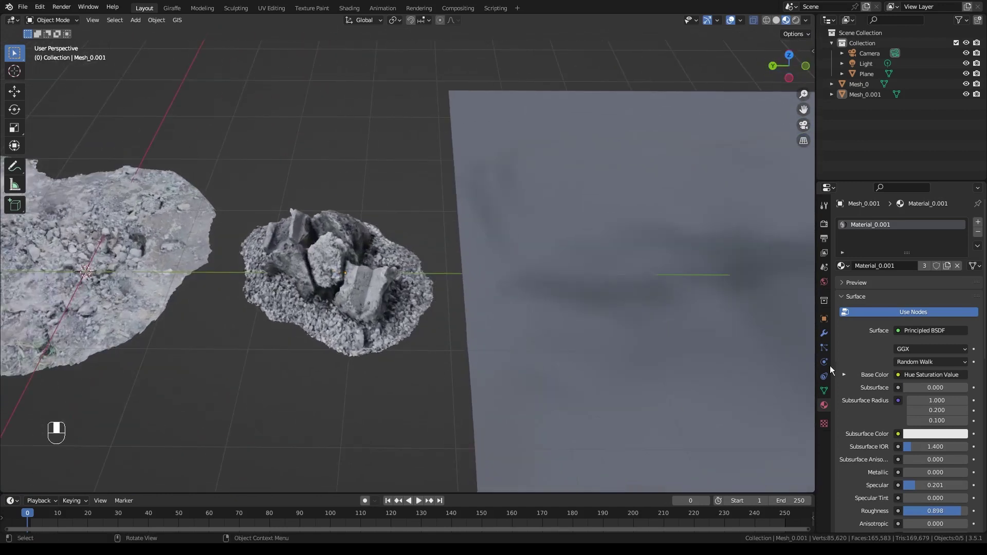
pyautogui.keyDown('shift'); pyautogui.moveTo(265, 275); pyautogui.dragTo(297, 301, button='middle'); pyautogui.keyUp('shift')
pyautogui.keyDown('shift'); pyautogui.moveTo(297, 301); pyautogui.dragTo(375, 288); pyautogui.keyUp('shift')
pyautogui.scroll(-2, 380, 283)
pyautogui.moveTo(411, 262); pyautogui.dragTo(430, 227, button='middle')
pyautogui.click(545, 234)
pyautogui.moveTo(548, 234); pyautogui.dragTo(578, 272, button='middle')
pyautogui.hotkey('alt', 'd')
pyautogui.hotkey('shift', 'z')
pyautogui.click(519, 123)
# Step: Rotate the new rock pile duplicate about the Z axis
pyautogui.moveTo(520, 123); pyautogui.dragTo(567, 162, button='middle')
pyautogui.press('r')
pyautogui.press('z')
pyautogui.click(514, 106)
# Step: Add a second linked duplicate of the rock pile and shift it horizontally onto the edge of the ground mesh
pyautogui.moveTo(514, 106); pyautogui.dragTo(448, 71, button='middle')
pyautogui.hotkey('alt', 'd')
pyautogui.hotkey('shift', 'z')
pyautogui.click(390, 181)
pyautogui.moveTo(411, 324); pyautogui.dragTo(479, 292, button='middle')
pyautogui.scroll(4, 373, 289)
pyautogui.keyDown('shift'); pyautogui.moveTo(603, 346); pyautogui.dragTo(530, 202, button='middle'); pyautogui.keyUp('shift')
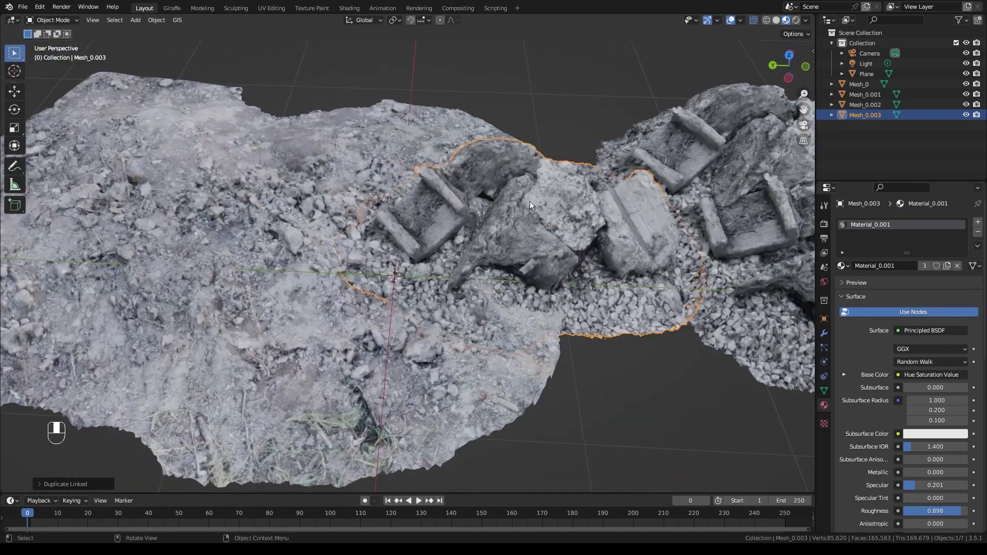
# Step: Add a third linked duplicate of the rock pile farther along the ground mesh and rotate it
pyautogui.hotkey('alt', 'd')
pyautogui.click(452, 229)
pyautogui.press('r')
pyautogui.click(450, 196)
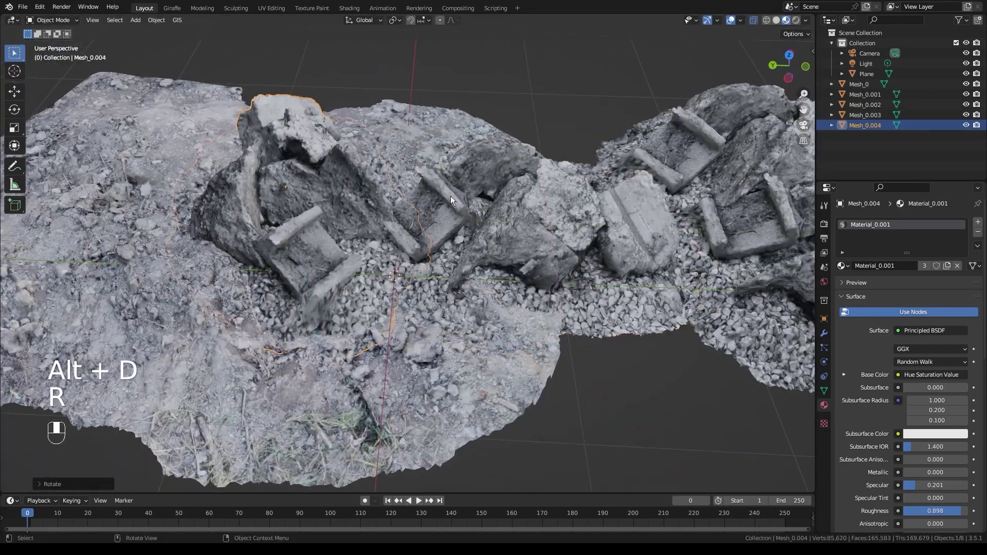
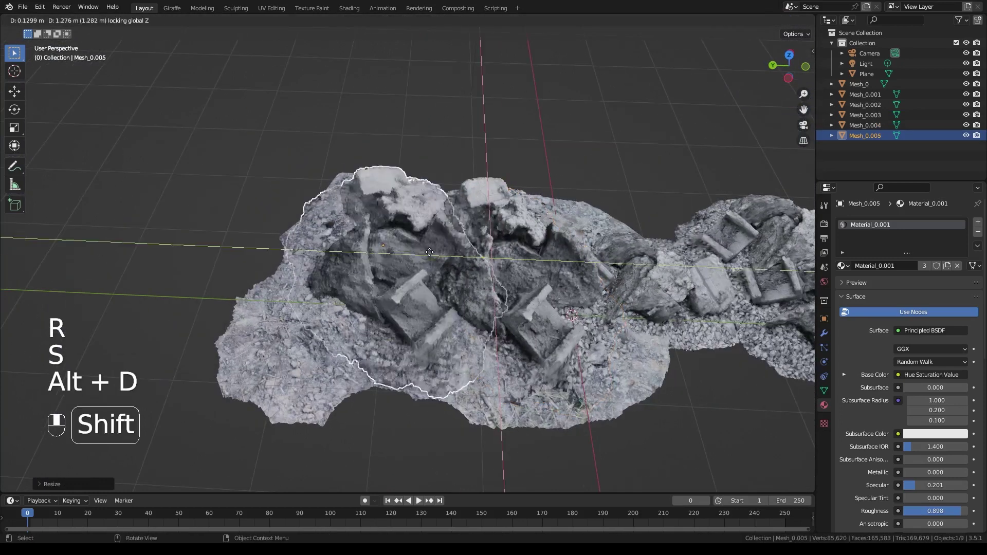
# Step: Rotate the newest rock pile duplicate about Z, scale it down and clear the selection
pyautogui.press('r')
pyautogui.press('z')
pyautogui.click(443, 452)
pyautogui.press('s')
pyautogui.click(494, 277)
pyautogui.hotkey('alt', 'a')
# Step: Add a linked duplicate of the ground mesh and place it so it overlaps the existing pieces
pyautogui.moveTo(421, 281); pyautogui.dragTo(407, 342, button='middle')
pyautogui.click(407, 342)
pyautogui.hotkey('alt', 'd')
pyautogui.click(416, 452)
# Step: Add another linked duplicate of the ground mesh, rotate it and clear the selection
pyautogui.hotkey('alt', 'd')
pyautogui.click(323, 313)
pyautogui.press('r')
pyautogui.click(74, 187)
pyautogui.hotkey('alt', 'a')
pyautogui.moveTo(74, 187); pyautogui.dragTo(450, 404, button='middle')
pyautogui.moveTo(495, 298); pyautogui.dragTo(470, 264, button='middle')
pyautogui.moveTo(470, 263); pyautogui.dragTo(689, 291, button='middle')
# Step: Tilt the newest ground duplicate steeply from a side view and move it next to the rubble
pyautogui.click(580, 336)
pyautogui.press('r')
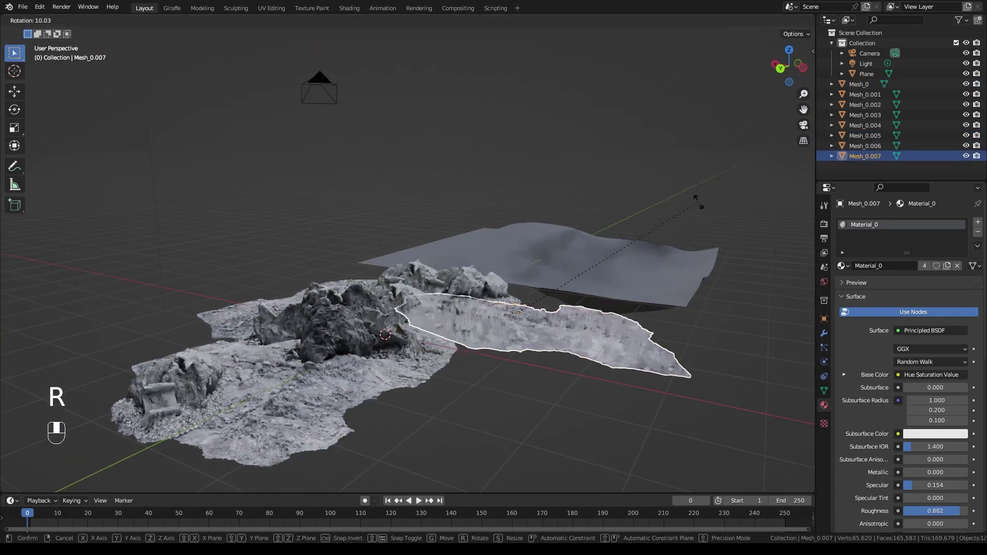
pyautogui.click(633, 233)
pyautogui.press('g')
pyautogui.moveTo(632, 231); pyautogui.dragTo(447, 407, button='middle')
pyautogui.click(586, 223)
# Step: Delete the tilted ground duplicate
pyautogui.hotkey('alt', 'a')
pyautogui.click(449, 399)
pyautogui.press('x')
pyautogui.click(446, 397)
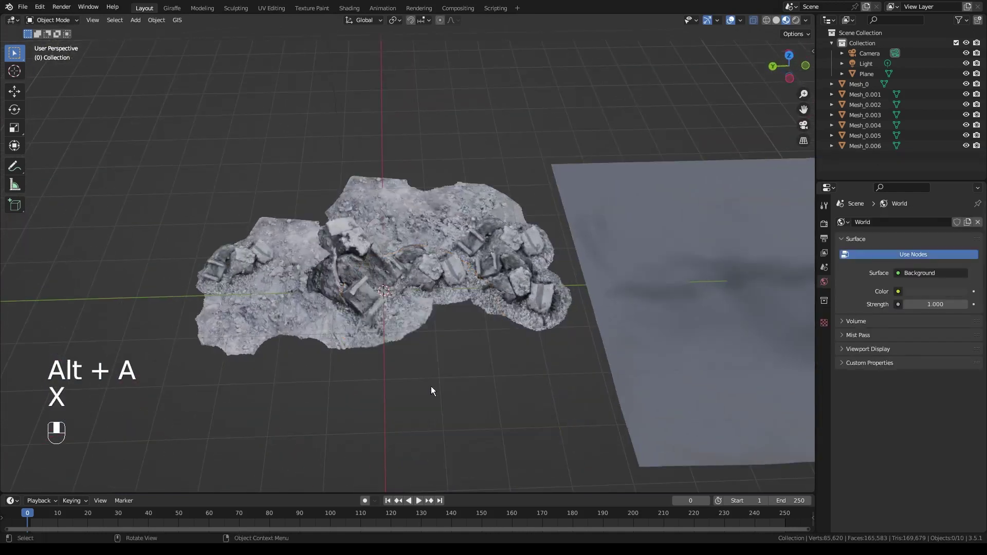
# Step: Delete the large rock pile duplicate and the neighbouring one in the middle of the ground
pyautogui.scroll(4, 360, 303)
pyautogui.click(345, 284)
pyautogui.press('x')
pyautogui.click(347, 284)
pyautogui.click(446, 270)
pyautogui.click(449, 273)
# Step: Delete the rear ground duplicate and the small rock pile at the far end of the remaining ground, then clear the selection
pyautogui.click(375, 137)
pyautogui.press('x')
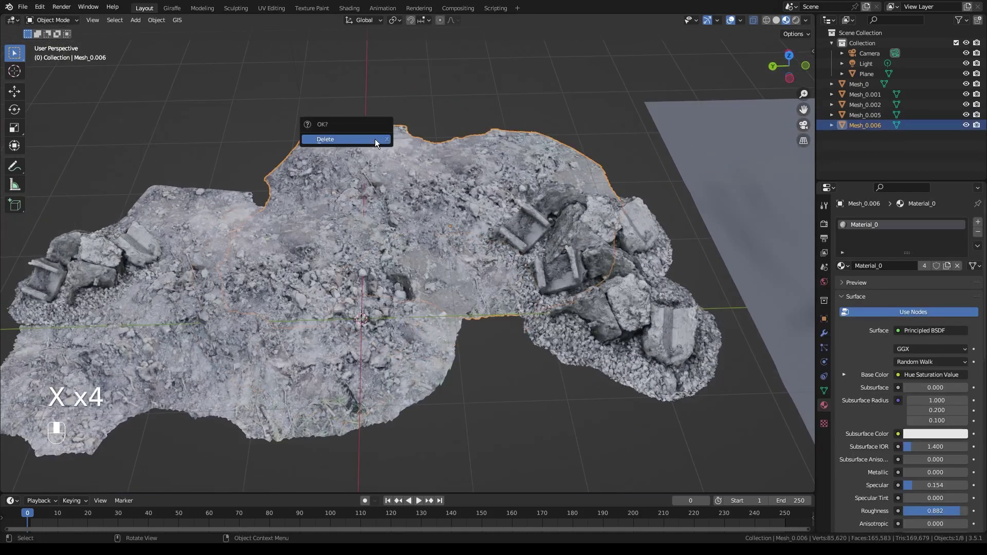
pyautogui.click(375, 139)
pyautogui.click(81, 263)
pyautogui.press('x')
pyautogui.click(82, 264)
pyautogui.scroll(-1, 279, 303)
pyautogui.click(279, 303)
pyautogui.press('g')
pyautogui.rightClick(264, 242)
pyautogui.hotkey('alt', 'a')
# Step: Delete one of the two overlapping rock piles so a single pile remains beside the ground
pyautogui.scroll(-3, 653, 300)
pyautogui.keyDown('shift'); pyautogui.moveTo(653, 300); pyautogui.dragTo(345, 323, button='middle'); pyautogui.keyUp('shift')
pyautogui.scroll(4, 346, 323)
pyautogui.click(299, 220)
pyautogui.click(322, 374)
pyautogui.press('x')
pyautogui.click(322, 375)
# Step: Reposition the remaining ground mesh and snap the 3D cursor to it
pyautogui.moveTo(322, 375); pyautogui.dragTo(329, 339, button='middle')
pyautogui.keyDown('shift'); pyautogui.moveTo(329, 340); pyautogui.dragTo(476, 288, button='middle'); pyautogui.keyUp('shift')
pyautogui.moveTo(319, 298); pyautogui.dragTo(423, 355, button='middle')
pyautogui.scroll(-2, 427, 330)
pyautogui.click(416, 303)
pyautogui.press('g')
pyautogui.click(444, 242)
pyautogui.keyDown('shift'); pyautogui.moveTo(445, 242); pyautogui.dragTo(643, 195, button='middle'); pyautogui.keyUp('shift')
pyautogui.moveTo(514, 149); pyautogui.dragTo(495, 116, button='middle')
pyautogui.hotkey('shift', 's')
pyautogui.click(503, 200)
# Step: Add a plane at the 3D cursor and lower it along Z beneath the ground mesh
pyautogui.moveTo(526, 272); pyautogui.dragTo(496, 203, button='middle')
pyautogui.keyDown('shift'); pyautogui.moveTo(663, 334); pyautogui.dragTo(519, 278, button='middle'); pyautogui.keyUp('shift')
pyautogui.hotkey('shift', 'a')
pyautogui.moveTo(487, 221)
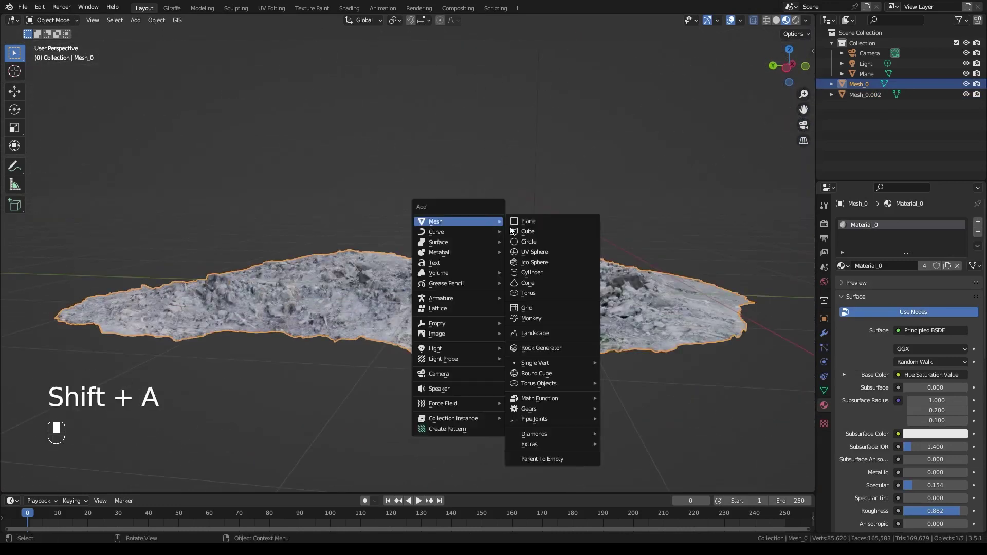
pyautogui.click(538, 223)
pyautogui.moveTo(538, 224); pyautogui.dragTo(542, 258, button='middle')
pyautogui.press('g')
pyautogui.press('z')
pyautogui.keyDown('shift'); pyautogui.moveTo(537, 201); pyautogui.dragTo(533, 238, button='middle'); pyautogui.keyUp('shift')
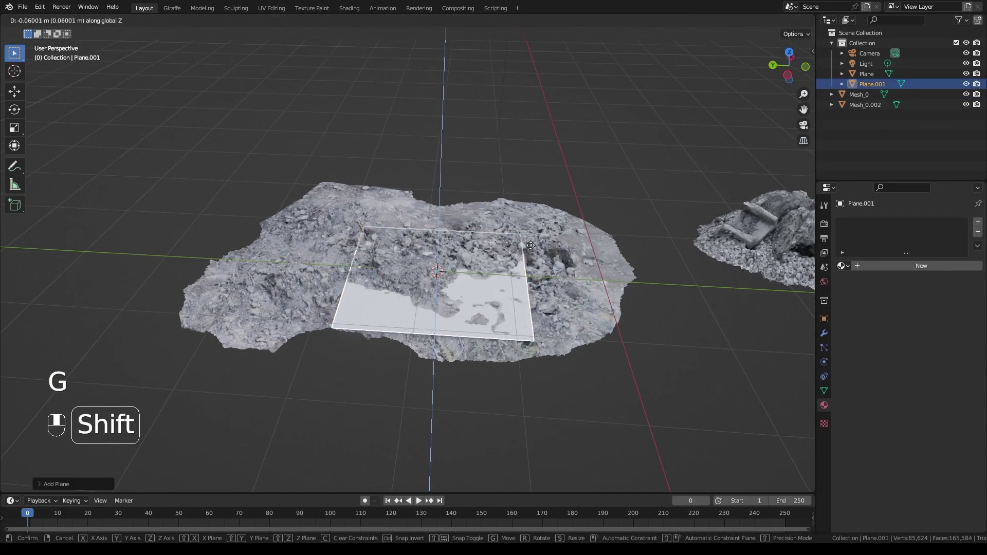
pyautogui.moveTo(515, 347); pyautogui.dragTo(510, 187, button='middle')
pyautogui.click(439, 271)
# Step: Extend the plane in Edit Mode by moving its two Y-side edges outward past the ground mesh
pyautogui.scroll(-2, 548, 310)
pyautogui.press('Tab')
pyautogui.scroll(1, 548, 309)
pyautogui.press('2')
pyautogui.click(523, 280)
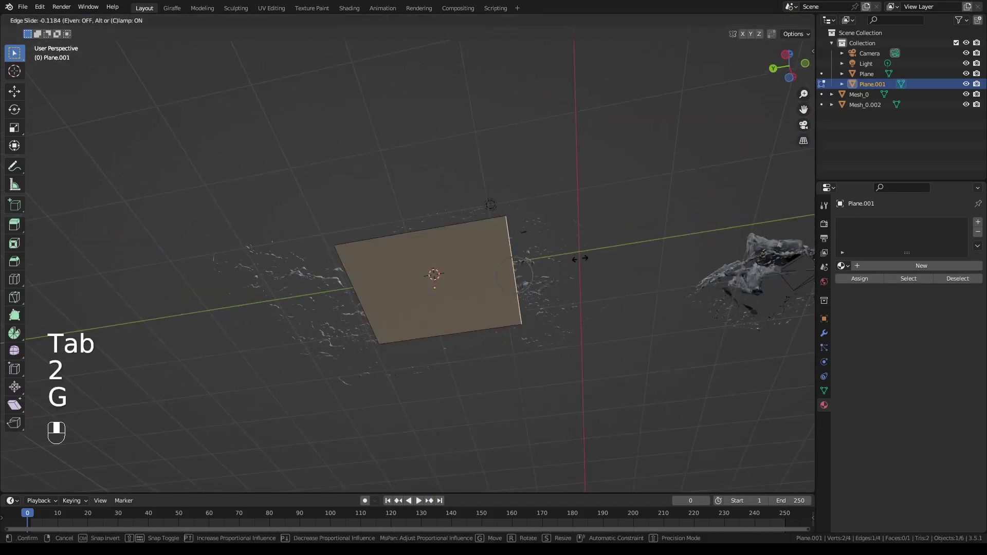
pyautogui.keyDown('alt'); pyautogui.click(631, 259); pyautogui.keyUp('alt')
pyautogui.moveTo(509, 194); pyautogui.dragTo(456, 312, button='middle')
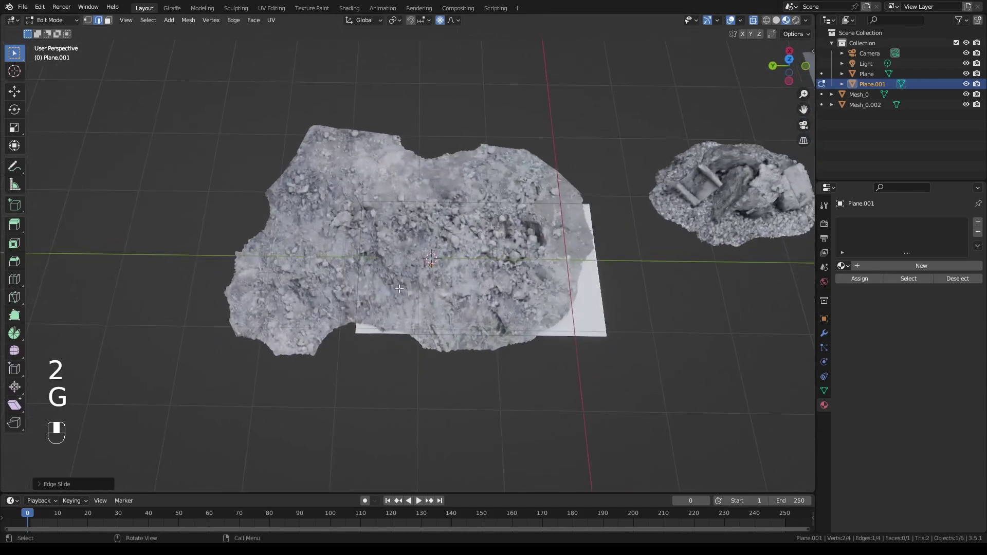
pyautogui.press('g')
pyautogui.press('y')
pyautogui.click(408, 259)
# Step: Move the plane's front edge outward along X until it clears the ground mesh's border
pyautogui.click(397, 332)
pyautogui.press('g')
pyautogui.moveTo(396, 332); pyautogui.dragTo(494, 359, button='middle')
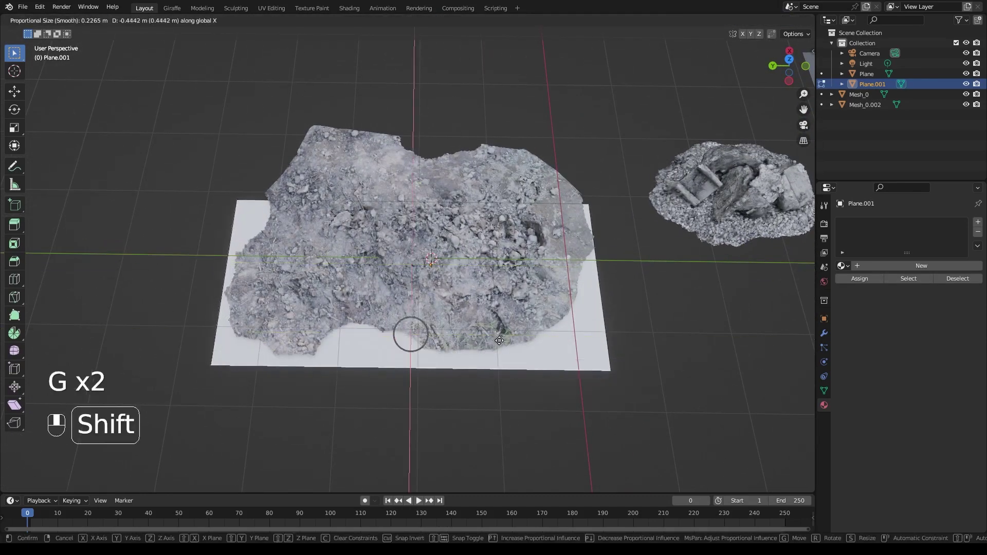
pyautogui.click(499, 310)
pyautogui.press('g')
pyautogui.rightClick(666, 291)
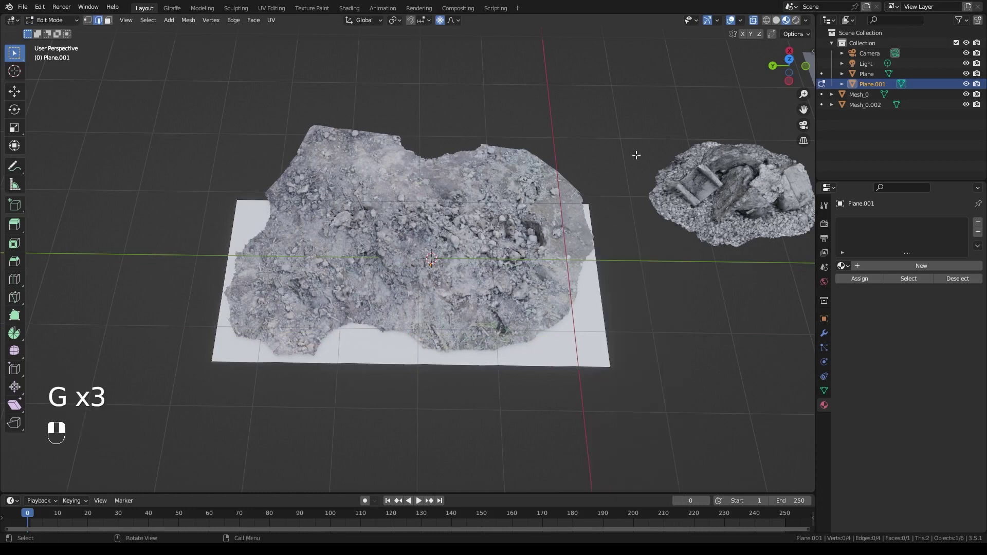
# Step: Nudge the plane's edge facing the rock pile slightly farther out from the ground mesh
pyautogui.keyDown('shift'); pyautogui.moveTo(637, 155); pyautogui.dragTo(458, 200, button='middle'); pyautogui.keyUp('shift')
pyautogui.scroll(5, 430, 282)
pyautogui.moveTo(430, 283); pyautogui.dragTo(436, 294, button='middle')
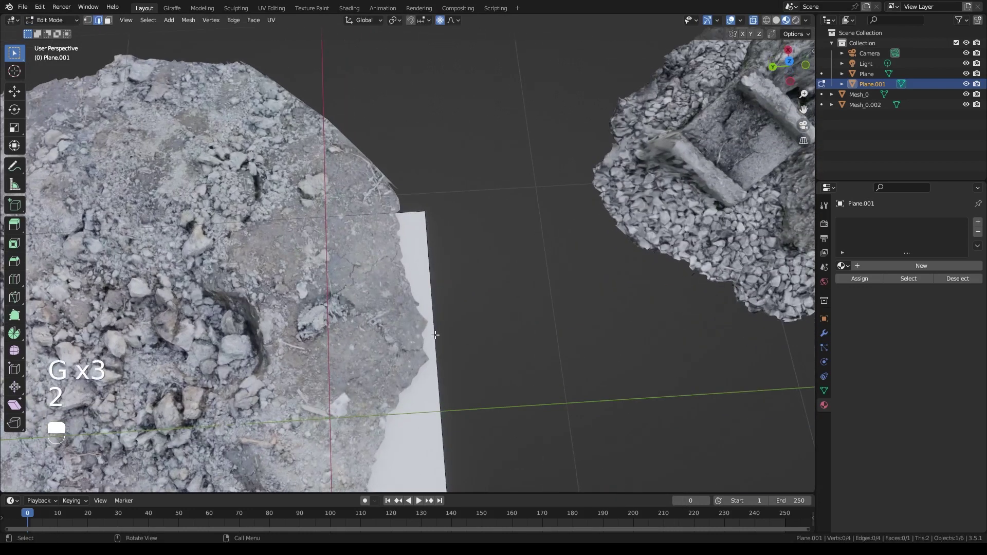
pyautogui.click(435, 335)
pyautogui.press('g')
pyautogui.click(519, 328)
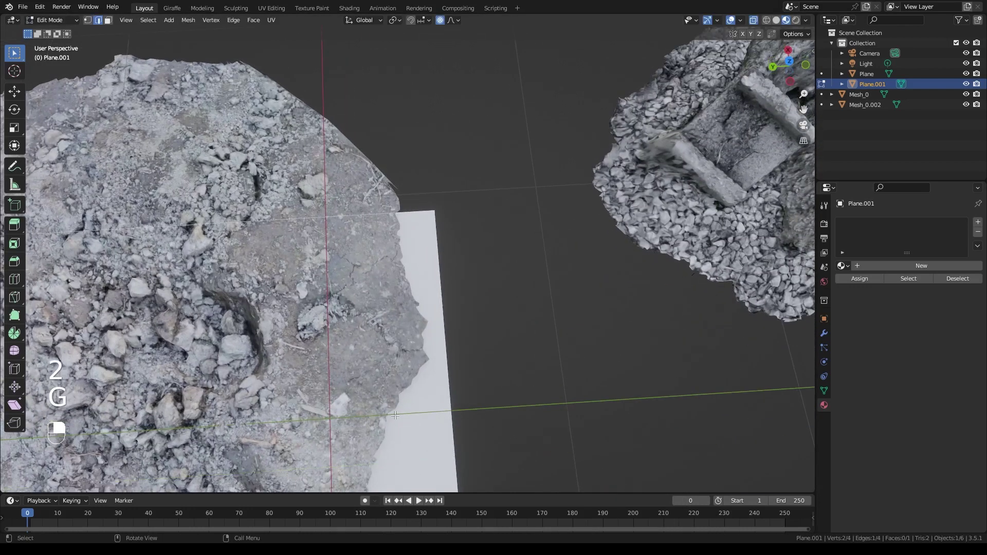
# Step: Move the plane's back edge outward along X until it clears the ground mesh
pyautogui.scroll(-7, 558, 296)
pyautogui.scroll(2, 248, 270)
pyautogui.moveTo(248, 270); pyautogui.dragTo(416, 239, button='middle')
pyautogui.moveTo(415, 239); pyautogui.dragTo(475, 237, button='middle')
pyautogui.press('shift')
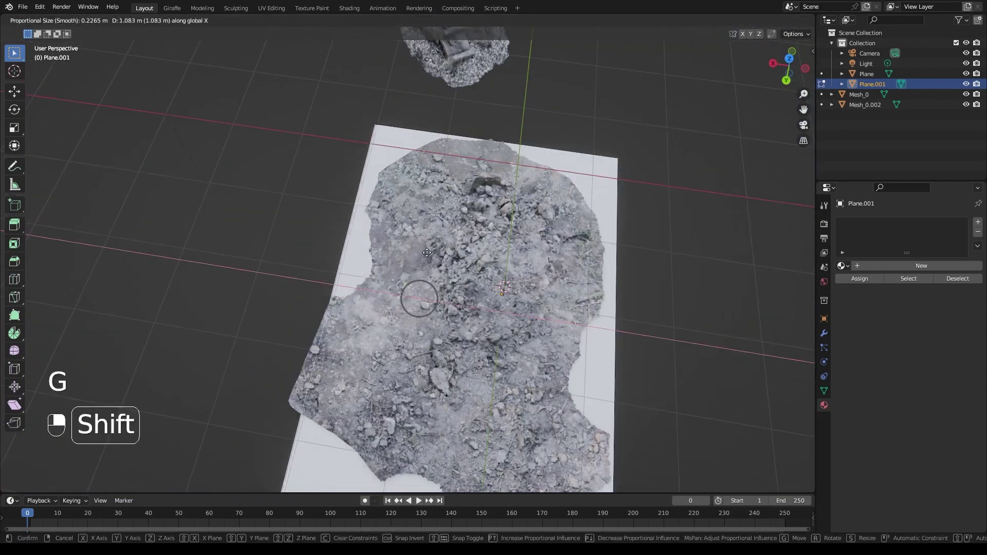
pyautogui.click(216, 233)
pyautogui.moveTo(217, 233); pyautogui.dragTo(540, 184, button='middle')
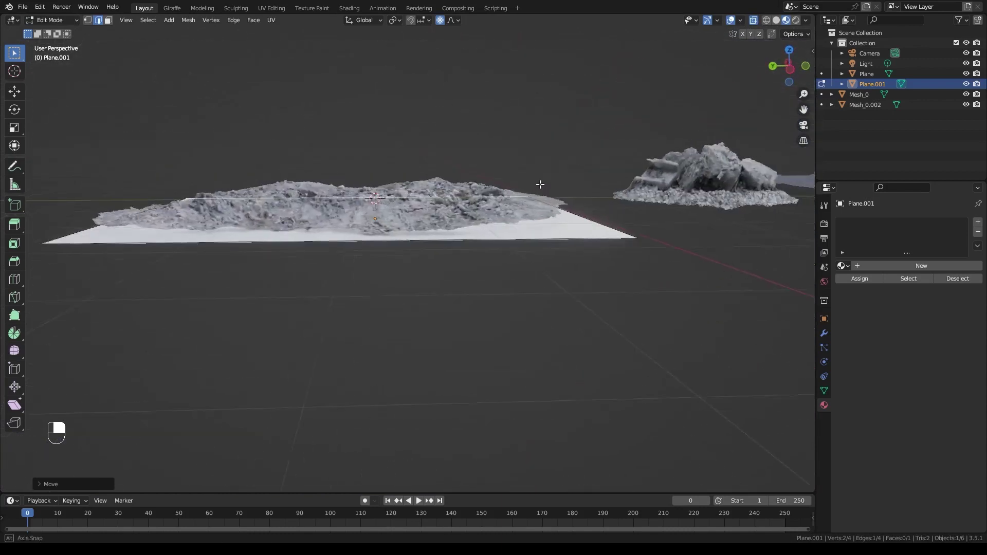
# Step: Adjust the plane's geometry along Z in an axis-aligned side view to fit against the underside of the ground mesh
pyautogui.click(790, 65)
pyautogui.scroll(4, 563, 203)
pyautogui.keyDown('shift'); pyautogui.moveTo(563, 203); pyautogui.dragTo(448, 251, button='middle'); pyautogui.keyUp('shift')
pyautogui.scroll(7, 447, 252)
pyautogui.keyDown('shift'); pyautogui.moveTo(486, 161); pyautogui.dragTo(450, 280, button='middle'); pyautogui.keyUp('shift')
pyautogui.scroll(2, 523, 236)
pyautogui.press('g')
pyautogui.press('z')
pyautogui.click(534, 249)
# Step: Add two perpendicular loop cuts through the middle of the plane, dividing it into four faces
pyautogui.scroll(-11, 514, 270)
pyautogui.scroll(6, 492, 300)
pyautogui.moveTo(529, 267); pyautogui.dragTo(561, 240, button='middle')
pyautogui.scroll(-4, 529, 271)
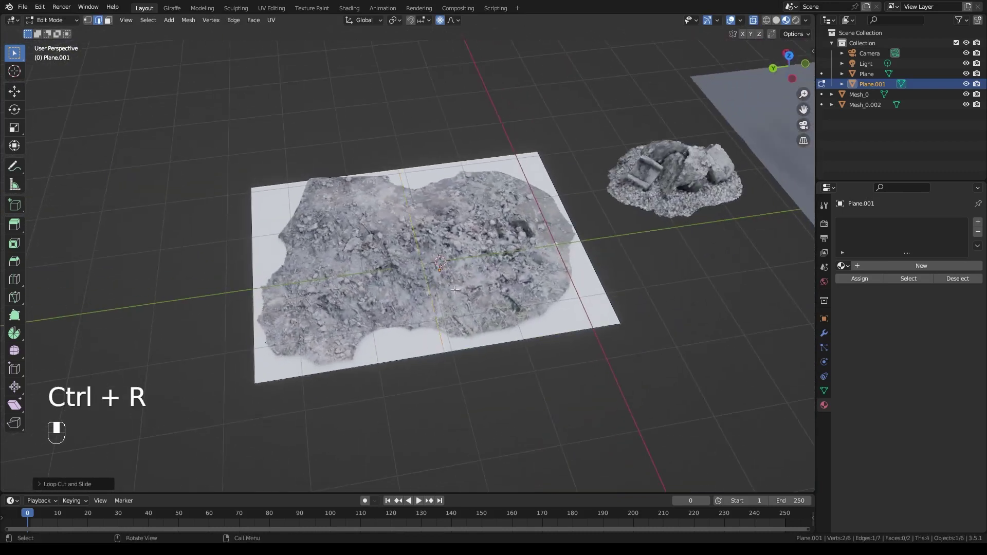
pyautogui.moveTo(443, 351); pyautogui.dragTo(438, 382, button='middle')
pyautogui.hotkey('ctrl', 'r')
pyautogui.click(440, 301)
pyautogui.click(440, 301)
pyautogui.moveTo(442, 300); pyautogui.dragTo(467, 262, button='middle')
# Step: Select the whole plane and subdivide it into a finer grid
pyautogui.press('a')
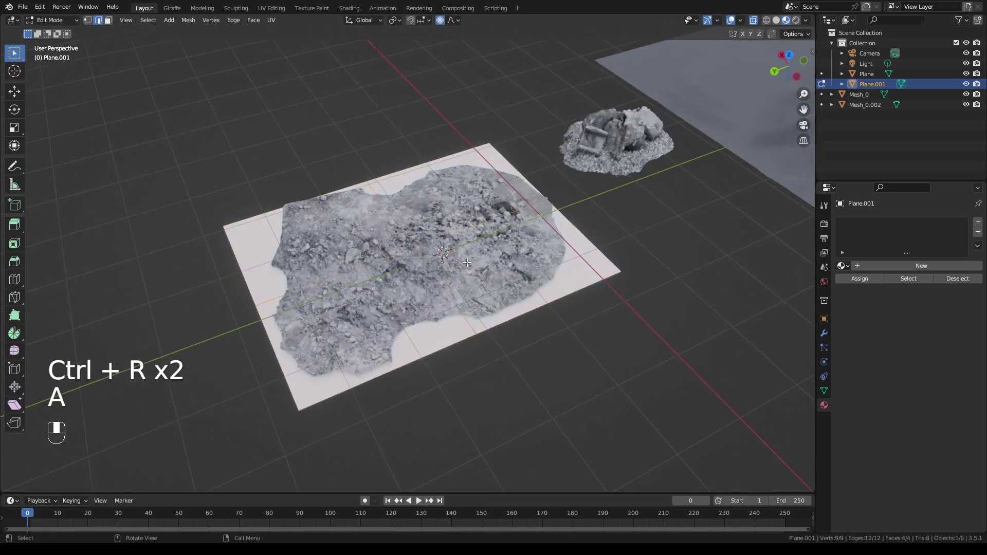
pyautogui.rightClick(467, 263)
pyautogui.click(430, 232)
pyautogui.moveTo(431, 233); pyautogui.dragTo(497, 215, button='middle')
pyautogui.scroll(2, 496, 215)
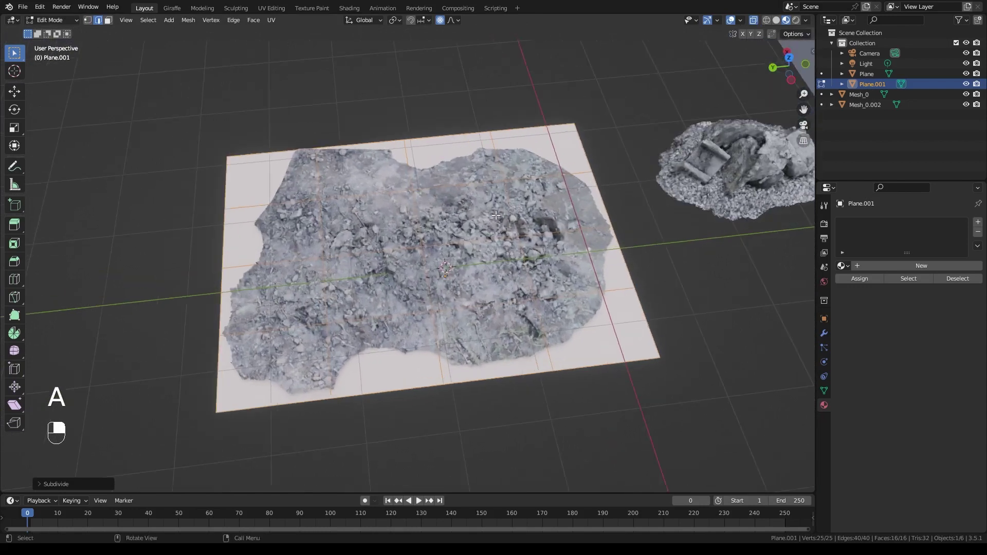
# Step: Switch to solid shading, turn X-ray off and return to Object Mode
pyautogui.click(776, 19)
pyautogui.moveTo(646, 221)
pyautogui.mouseDown(button='middle')
pyautogui.moveTo(632, 170)
pyautogui.moveTo(639, 209)
pyautogui.mouseUp(button='middle')
pyautogui.hotkey('alt', 'z')
pyautogui.moveTo(519, 224)
pyautogui.mouseDown(button='middle')
pyautogui.moveTo(494, 210)
pyautogui.moveTo(522, 162)
pyautogui.moveTo(544, 236)
pyautogui.mouseUp(button='middle')
pyautogui.press('Tab')
# Step: Select the ground mesh, restore material preview shading and open the mesh's modifier settings
pyautogui.click(548, 239)
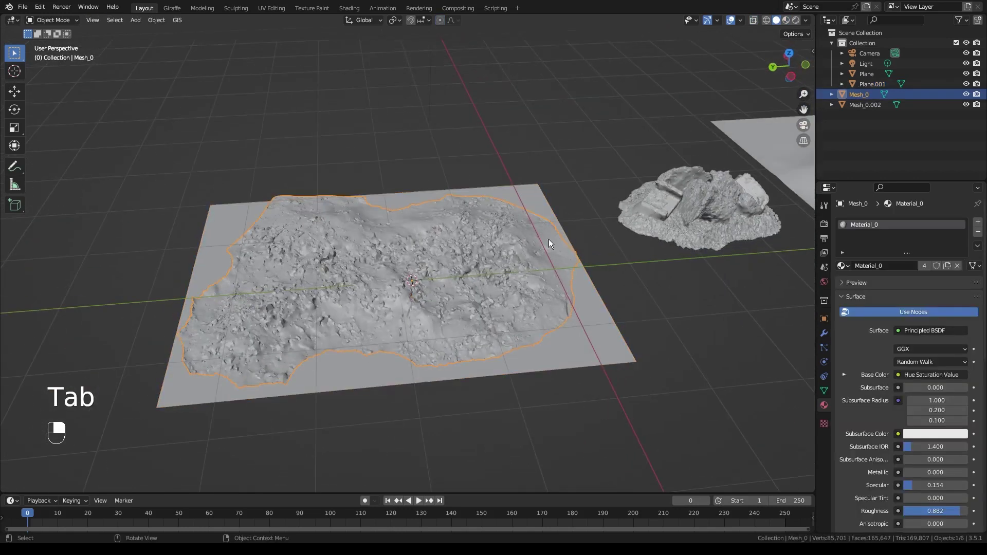
pyautogui.click(785, 20)
pyautogui.moveTo(446, 289)
pyautogui.mouseDown(button='middle')
pyautogui.moveTo(483, 269)
pyautogui.moveTo(678, 270)
pyautogui.mouseUp(button='middle')
pyautogui.click(824, 334)
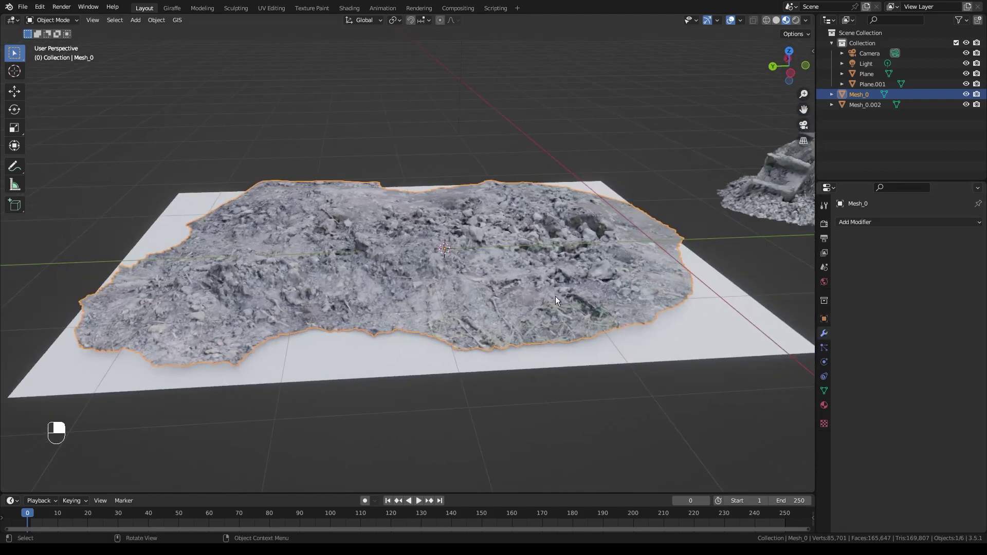
pyautogui.scroll(-2, 524, 247)
pyautogui.keyDown('shift'); pyautogui.moveTo(431, 257); pyautogui.dragTo(466, 251, button='middle'); pyautogui.keyUp('shift')
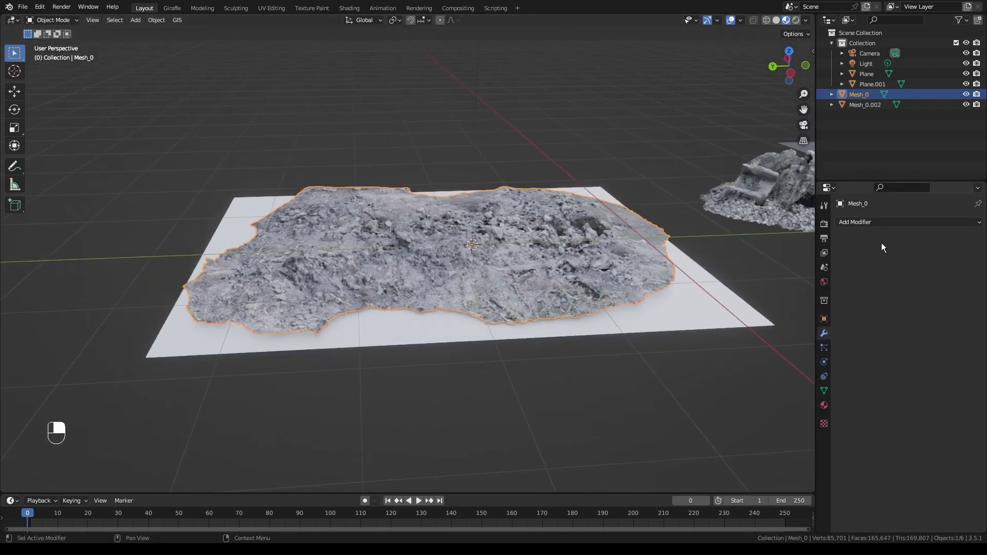
pyautogui.scroll(2, 334, 276)
pyautogui.press('g')
pyautogui.rightClick(535, 168)
# Step: Add a Surface Deform modifier to the ground mesh, target the subdivided plane under it and bind it
pyautogui.click(886, 223)
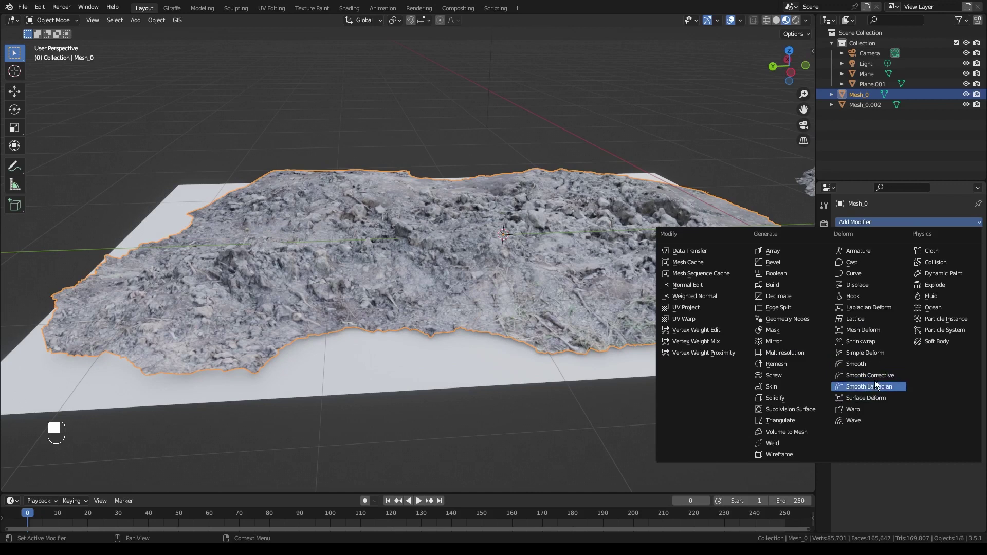
pyautogui.click(875, 397)
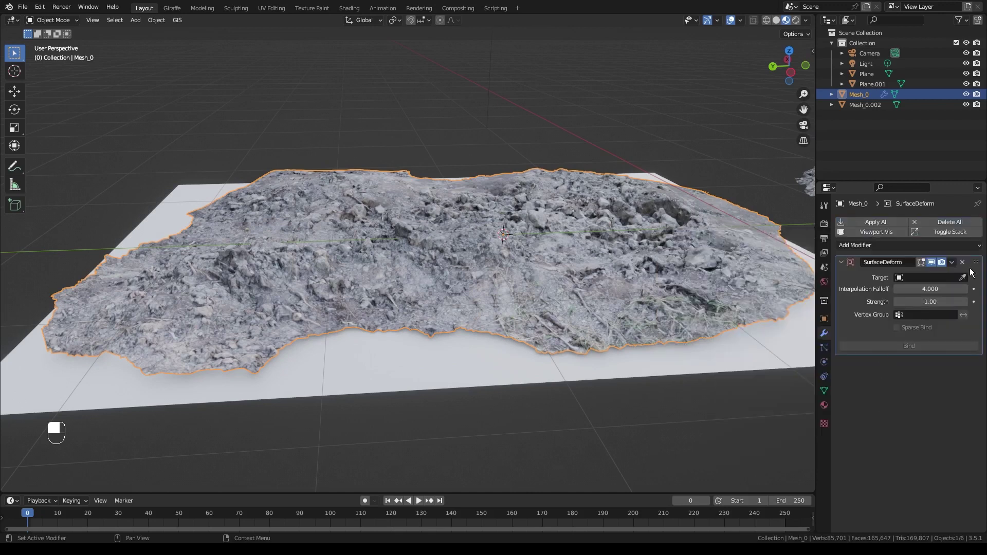
pyautogui.click(365, 373)
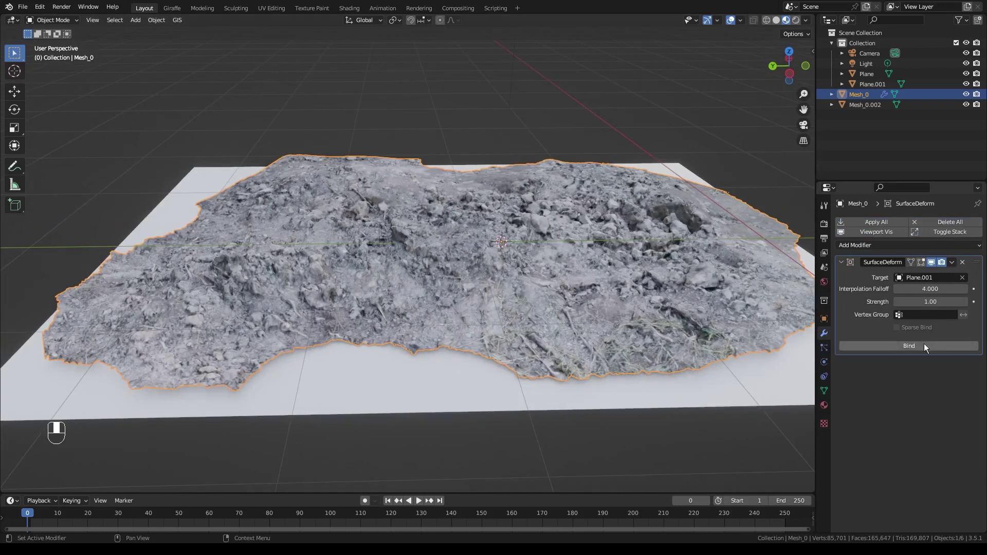
pyautogui.click(912, 347)
# Step: Try moving the plane's front corner face with a wider proportional falloff to test how the ground mesh deforms
pyautogui.scroll(-3, 456, 383)
pyautogui.click(387, 348)
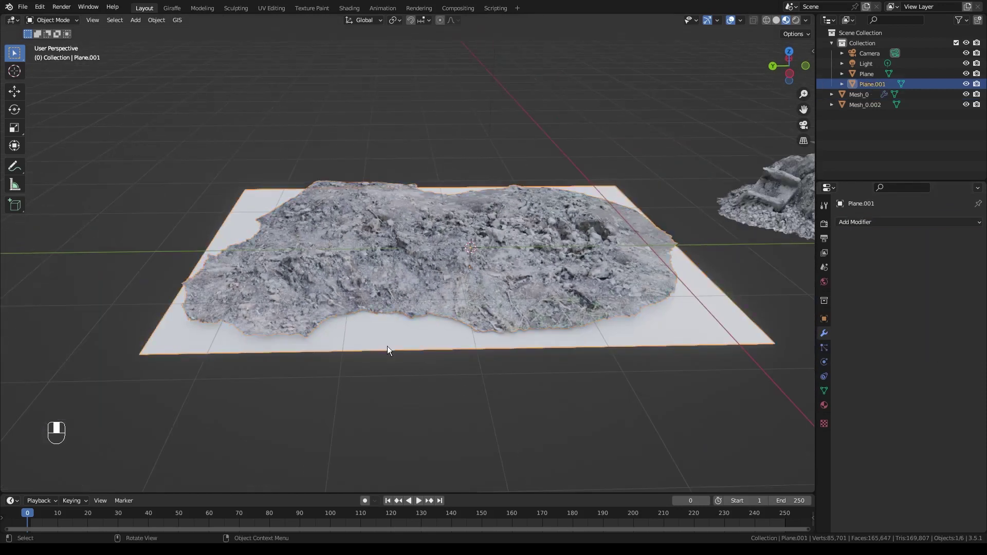
pyautogui.press('Tab')
pyautogui.press('3')
pyautogui.moveTo(219, 362); pyautogui.dragTo(398, 324, button='middle')
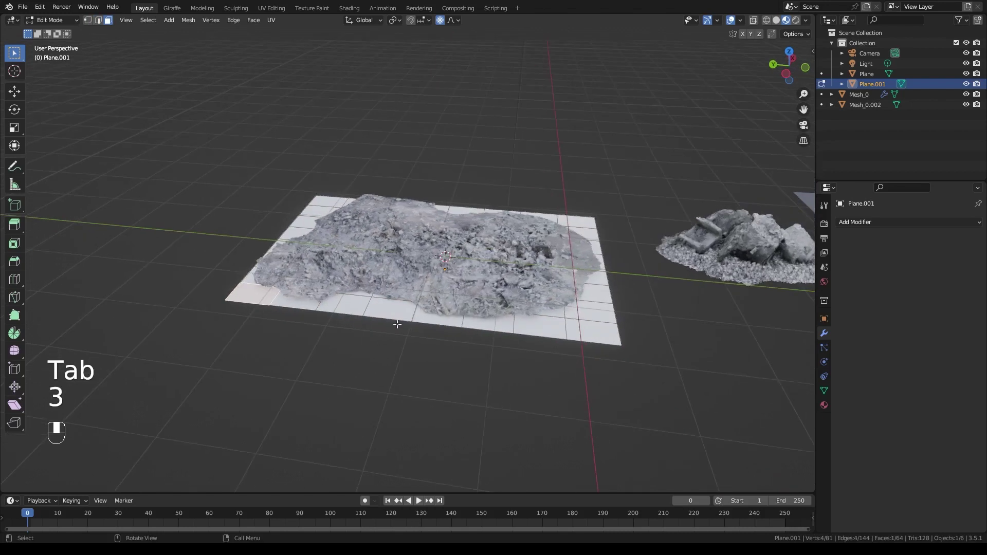
pyautogui.press('g')
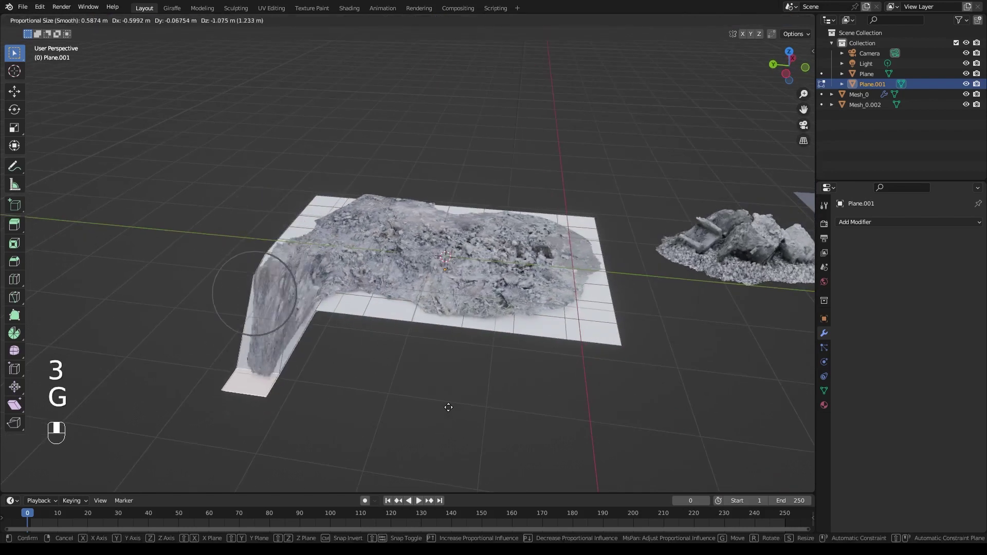
pyautogui.scroll(-15, 448, 407)
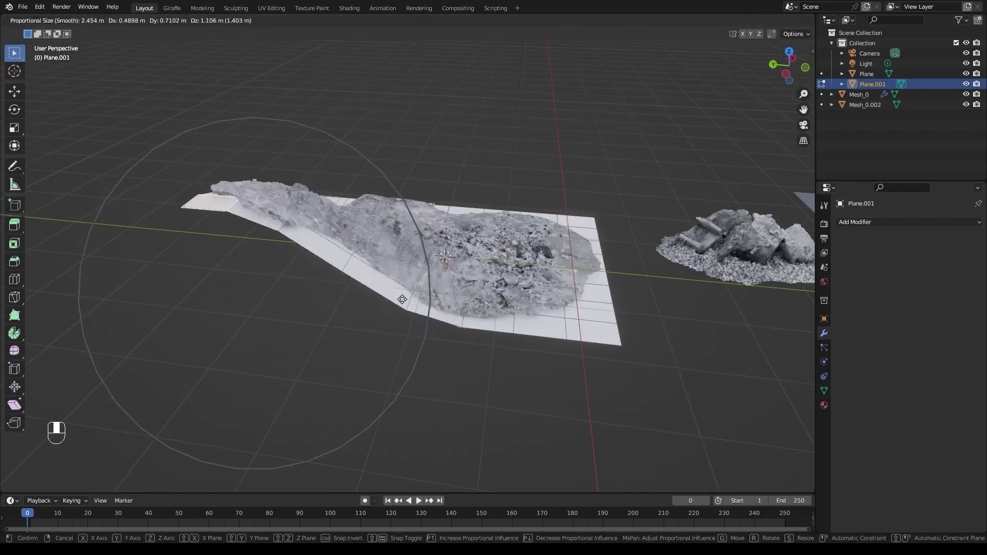
pyautogui.rightClick(422, 352)
pyautogui.scroll(2, 422, 352)
pyautogui.moveTo(684, 316)
pyautogui.mouseDown(button='middle')
pyautogui.moveTo(692, 302)
pyautogui.moveTo(637, 308)
pyautogui.moveTo(689, 334)
pyautogui.mouseUp(button='middle')
pyautogui.keyDown('shift'); pyautogui.moveTo(627, 329); pyautogui.dragTo(676, 326, button='middle'); pyautogui.keyUp('shift')
pyautogui.scroll(2, 591, 313)
pyautogui.moveTo(581, 308); pyautogui.dragTo(538, 295, button='middle')
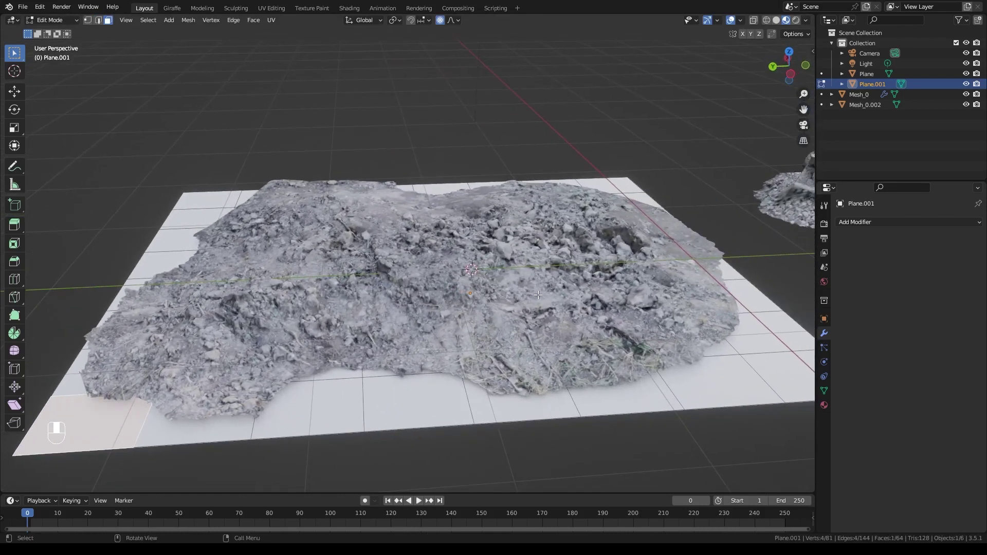
pyautogui.press('Tab')
# Step: Add a Shrinkwrap modifier to the subdivided plane and set its wrap method to Project
pyautogui.scroll(-2, 494, 315)
pyautogui.moveTo(461, 318); pyautogui.dragTo(468, 283, button='middle')
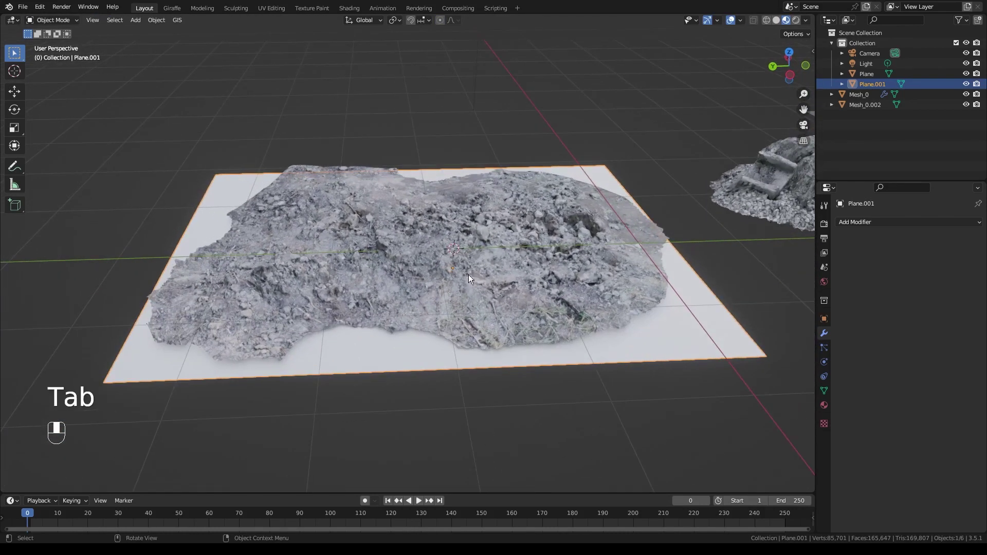
pyautogui.scroll(-3, 529, 335)
pyautogui.scroll(5, 522, 334)
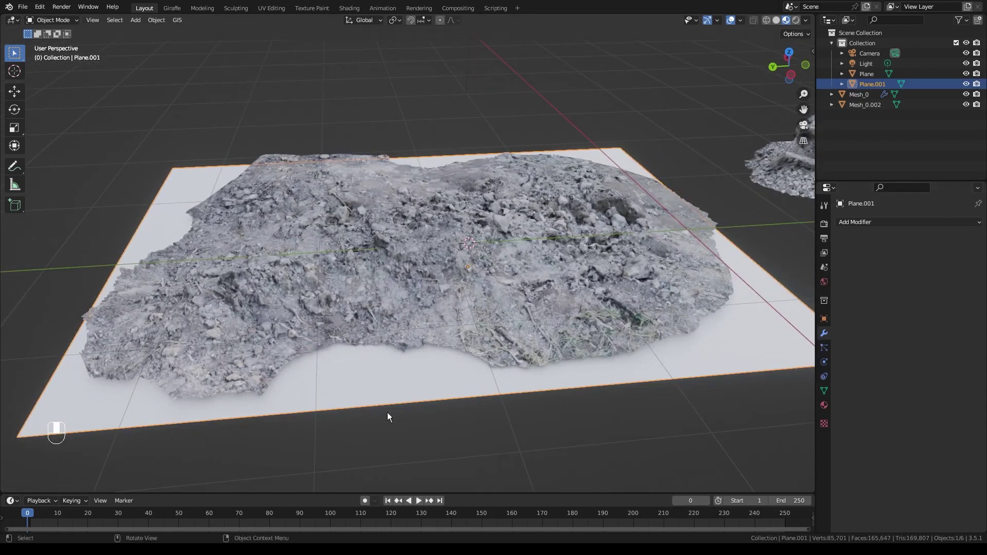
pyautogui.click(889, 224)
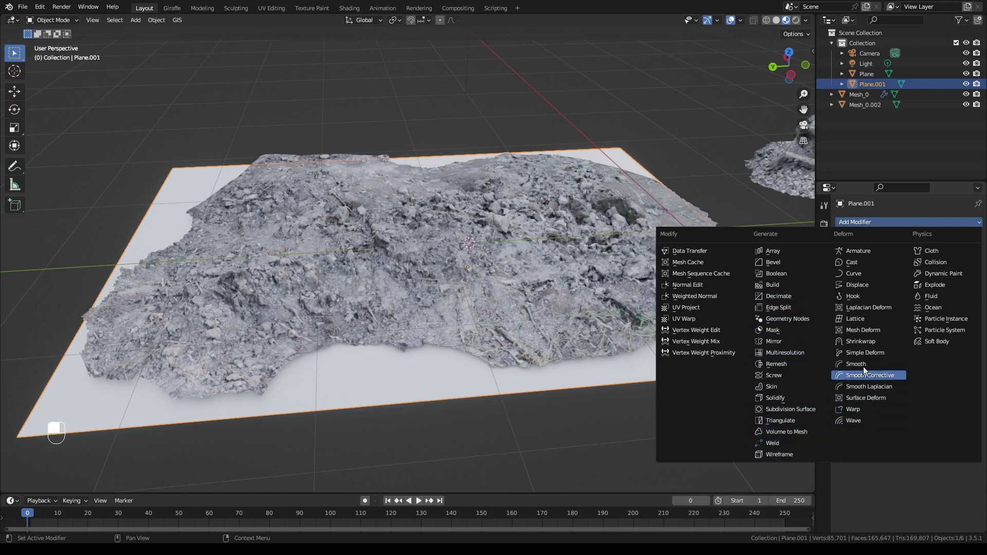
pyautogui.click(863, 342)
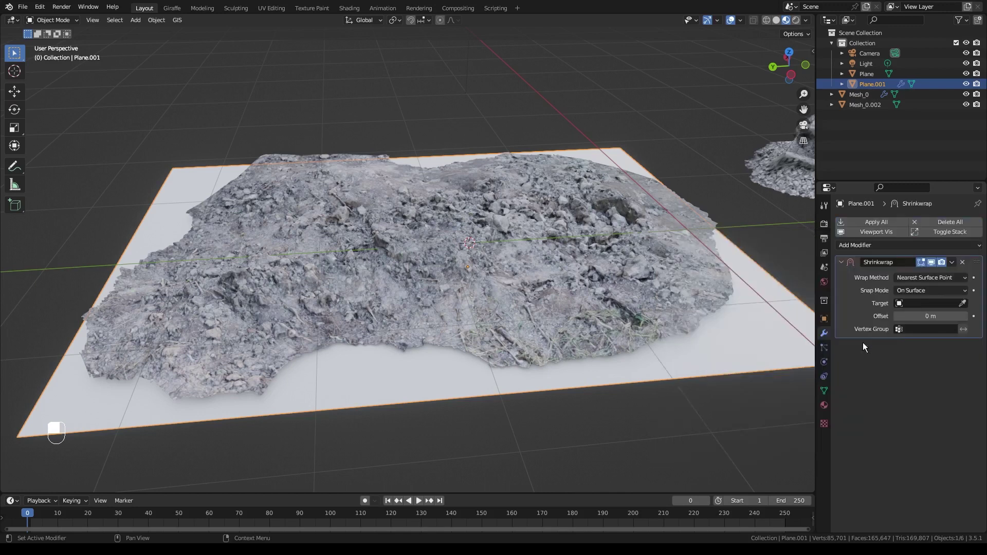
pyautogui.click(936, 276)
pyautogui.click(900, 301)
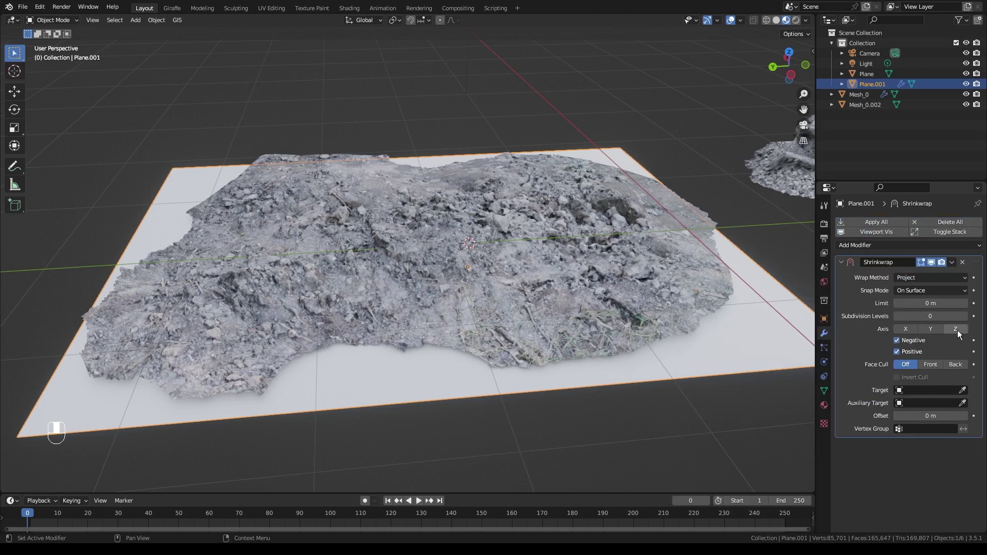
# Step: Set the Shrinkwrap to project along Z with the large uneven terrain plane as its target
pyautogui.scroll(-4, 474, 282)
pyautogui.keyDown('shift'); pyautogui.moveTo(474, 283); pyautogui.dragTo(332, 300, button='middle'); pyautogui.keyUp('shift')
pyautogui.scroll(-3, 333, 300)
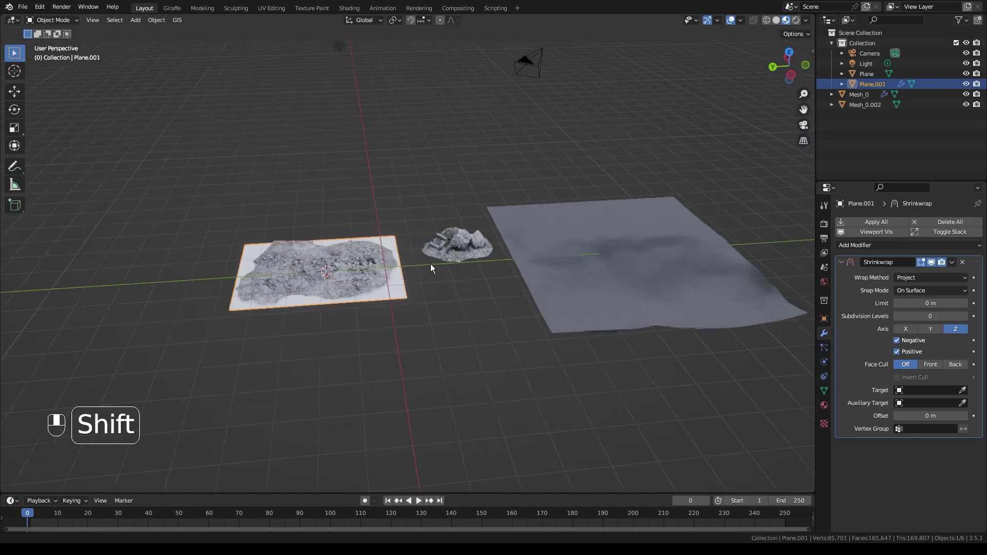
pyautogui.moveTo(431, 263); pyautogui.dragTo(405, 284, button='middle')
pyautogui.scroll(3, 405, 283)
pyautogui.moveTo(364, 226); pyautogui.dragTo(365, 218, button='middle')
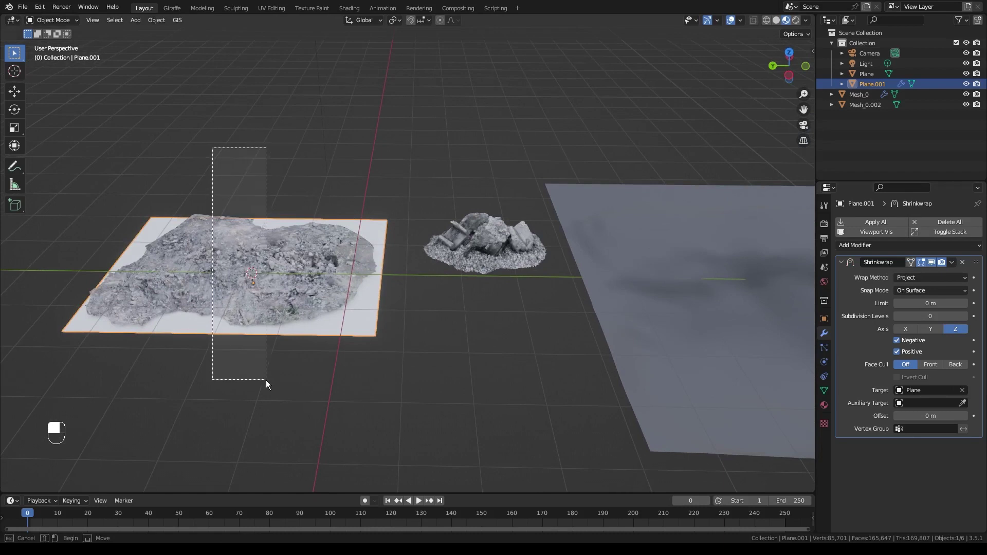
# Step: Select the ground mesh together with its subdivided plane and move both onto the large uneven terrain plane
pyautogui.moveTo(267, 382); pyautogui.dragTo(266, 381)
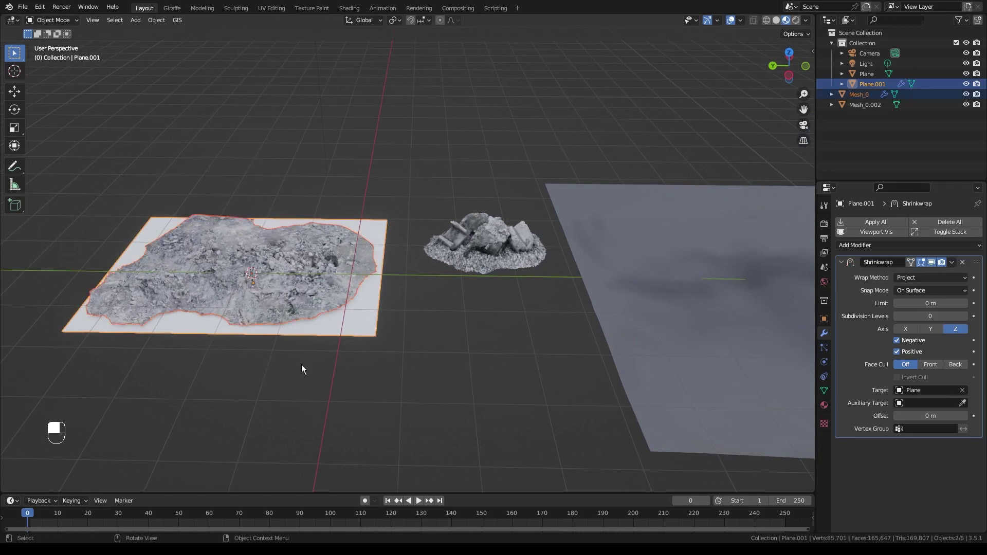
pyautogui.keyDown('ctrl'); pyautogui.scroll(-4, 302, 373); pyautogui.keyUp('ctrl')
pyautogui.press('g')
pyautogui.press('g')
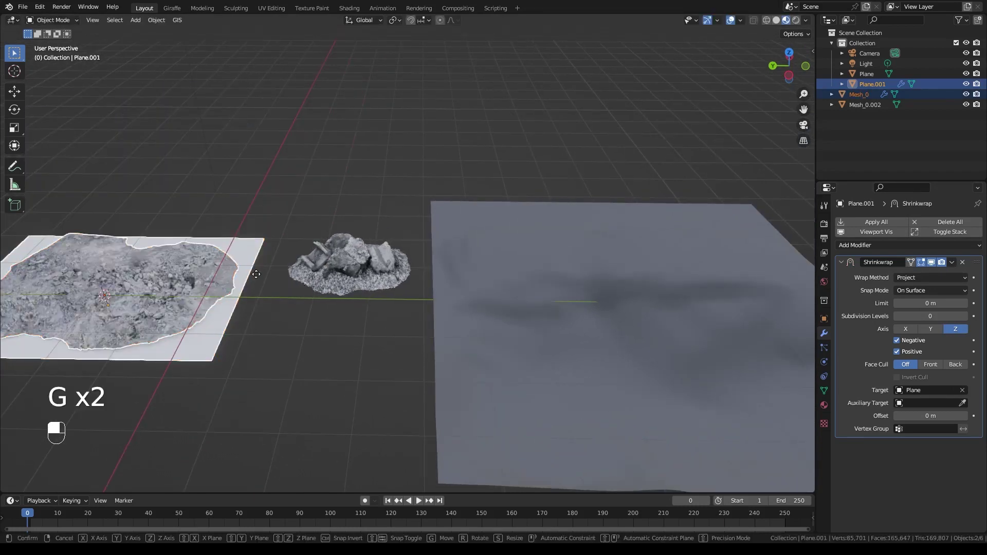
pyautogui.click(707, 300)
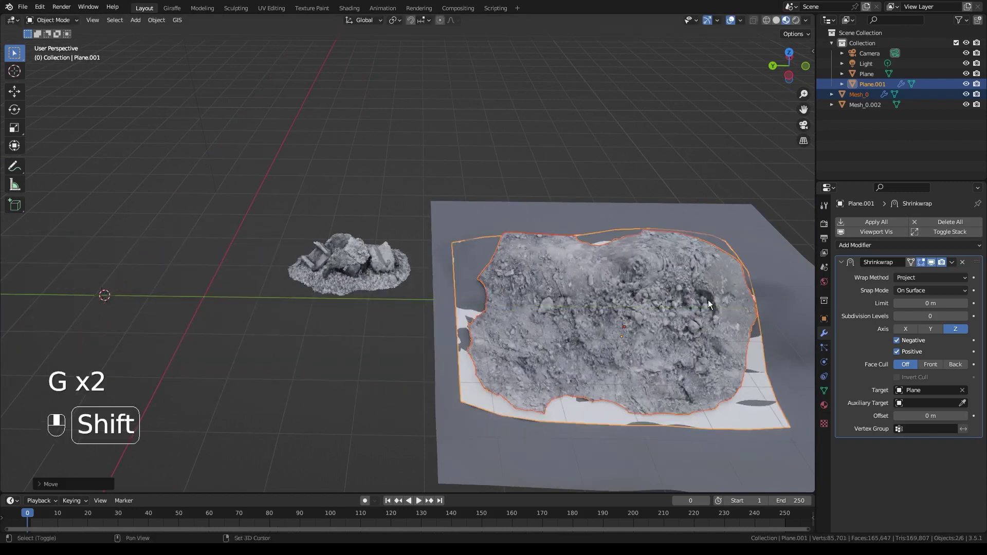
# Step: Move the ground mesh and its cage plane vertically along Z, then reposition both over the hill of the terrain
pyautogui.moveTo(708, 300); pyautogui.dragTo(541, 301, button='middle')
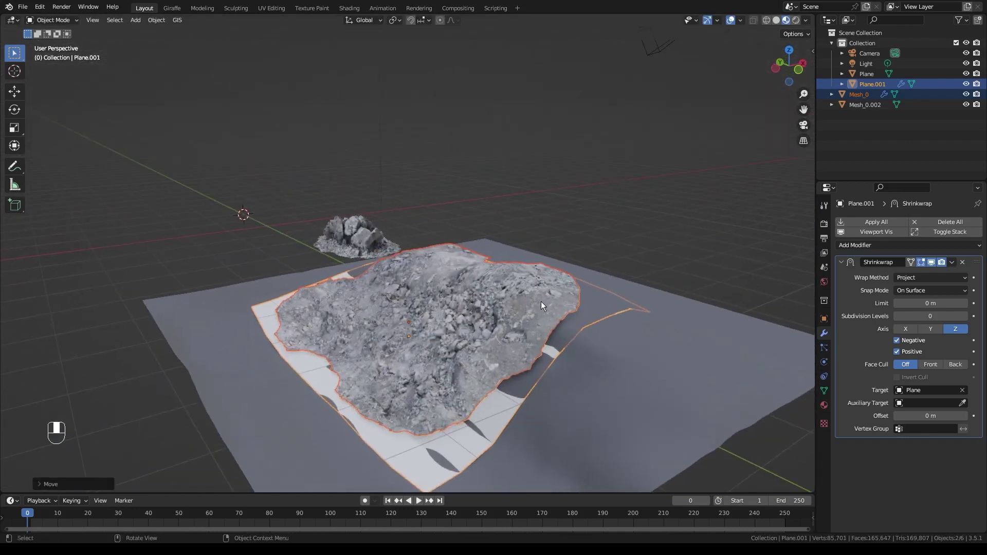
pyautogui.scroll(1, 542, 320)
pyautogui.keyDown('shift'); pyautogui.moveTo(549, 353); pyautogui.dragTo(573, 317, button='middle'); pyautogui.keyUp('shift')
pyautogui.press('g')
pyautogui.press('z')
pyautogui.click(529, 295)
pyautogui.press('g')
pyautogui.click(549, 142)
# Step: Rotate the ground mesh and its cage plane together and shift them horizontally across the terrain with Z locked
pyautogui.keyDown('shift'); pyautogui.moveTo(668, 283); pyautogui.dragTo(525, 272, button='middle'); pyautogui.keyUp('shift')
pyautogui.press('s')
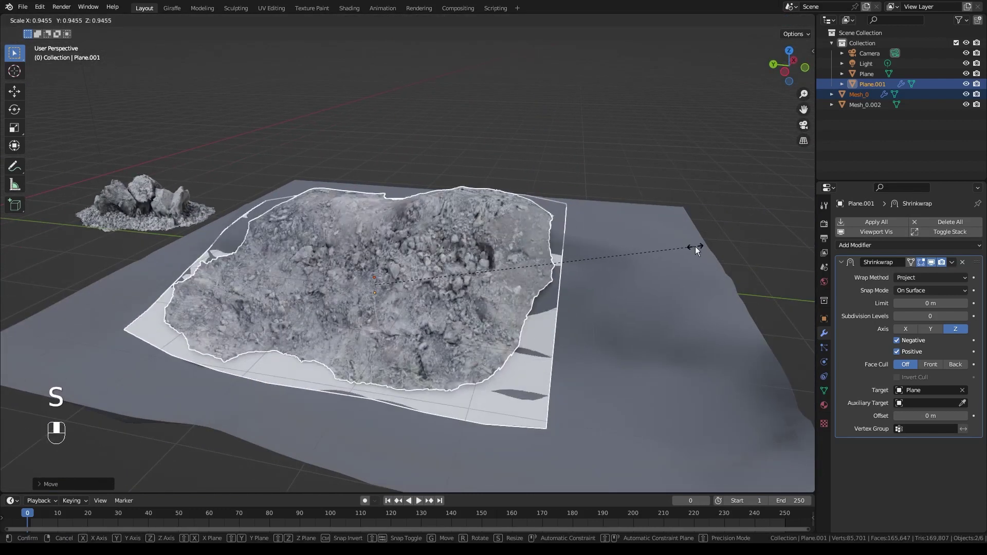
pyautogui.press('r')
pyautogui.click(484, 310)
pyautogui.moveTo(481, 304)
pyautogui.mouseDown(button='middle')
pyautogui.moveTo(433, 332)
pyautogui.moveTo(483, 307)
pyautogui.mouseUp(button='middle')
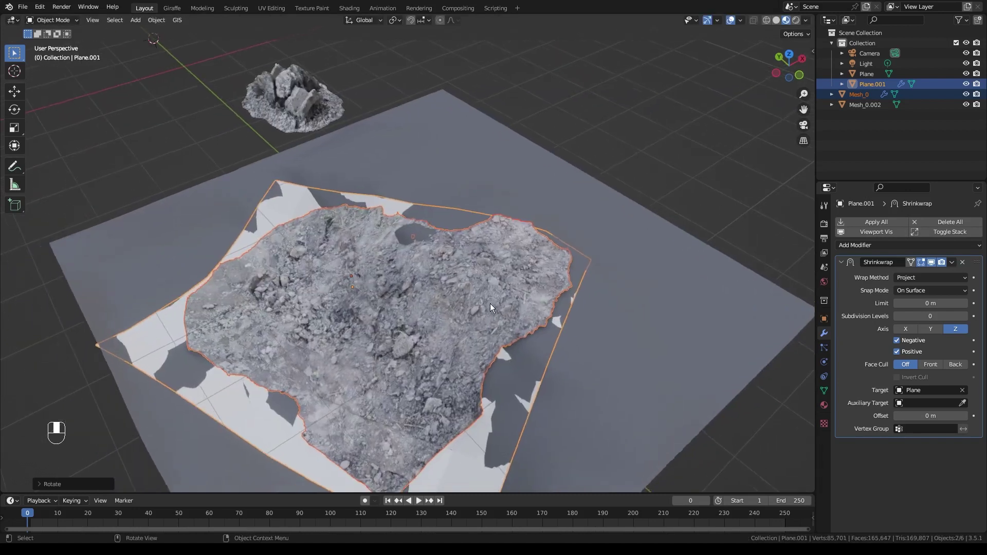
pyautogui.press('g')
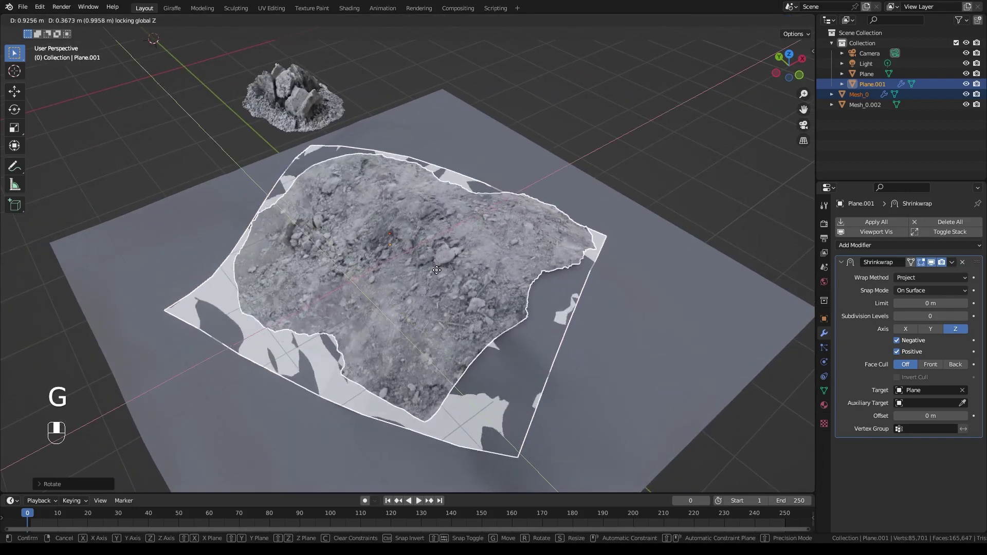
pyautogui.click(479, 279)
pyautogui.moveTo(479, 278); pyautogui.dragTo(221, 258, button='middle')
pyautogui.press('g')
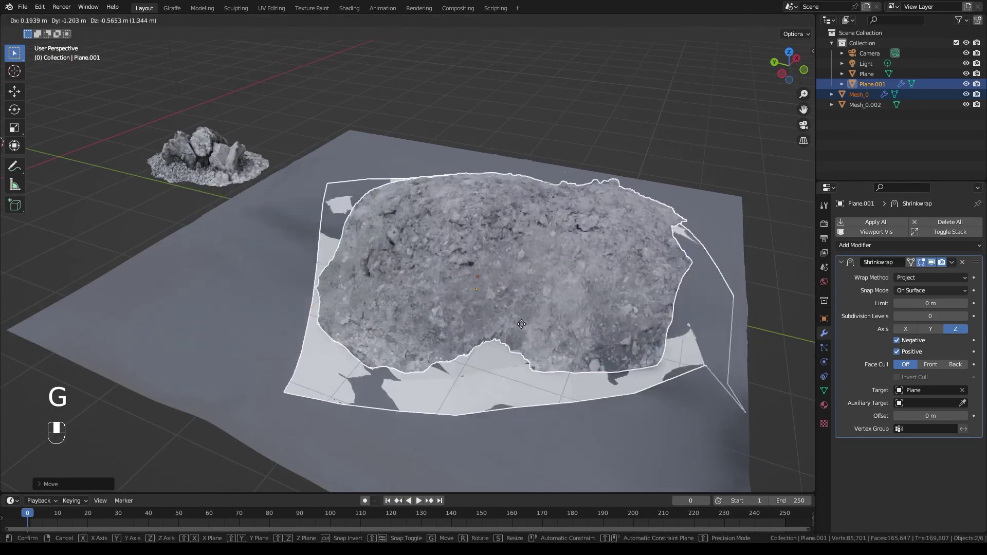
pyautogui.rightClick(505, 292)
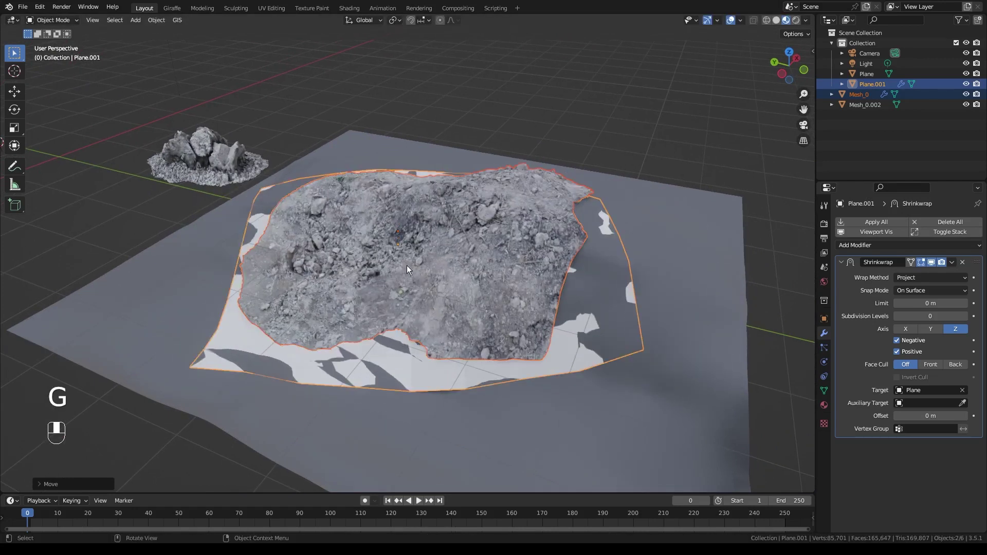
# Step: Examine from several angles and from the side how the ground mesh and cage plane follow the terrain
pyautogui.moveTo(436, 246); pyautogui.dragTo(509, 251, button='middle')
pyautogui.keyDown('shift'); pyautogui.moveTo(509, 251); pyautogui.dragTo(466, 242, button='middle'); pyautogui.keyUp('shift')
pyautogui.scroll(2, 466, 242)
pyautogui.moveTo(601, 257); pyautogui.dragTo(512, 230, button='middle')
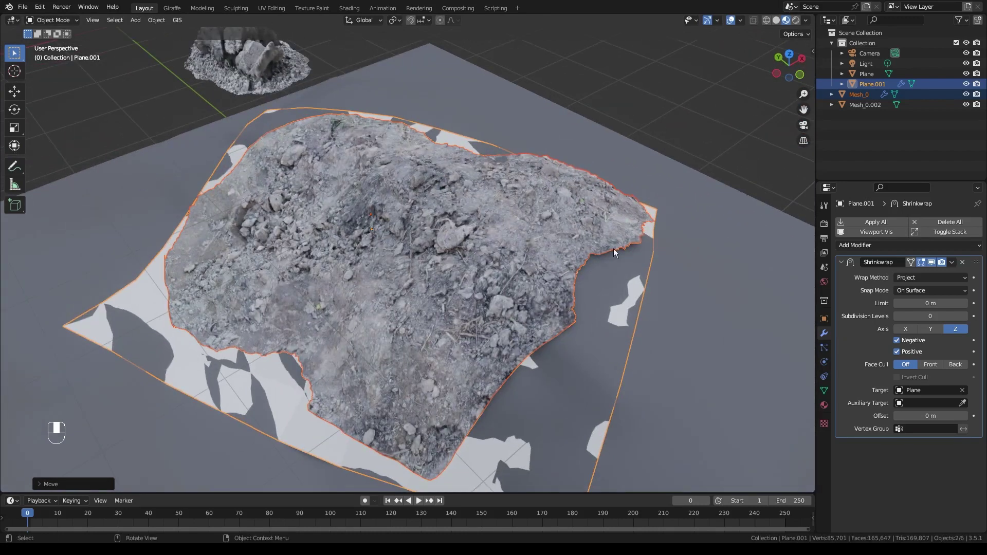
pyautogui.moveTo(580, 332); pyautogui.dragTo(524, 335, button='middle')
pyautogui.scroll(-2, 525, 334)
pyautogui.moveTo(460, 333); pyautogui.dragTo(509, 168, button='middle')
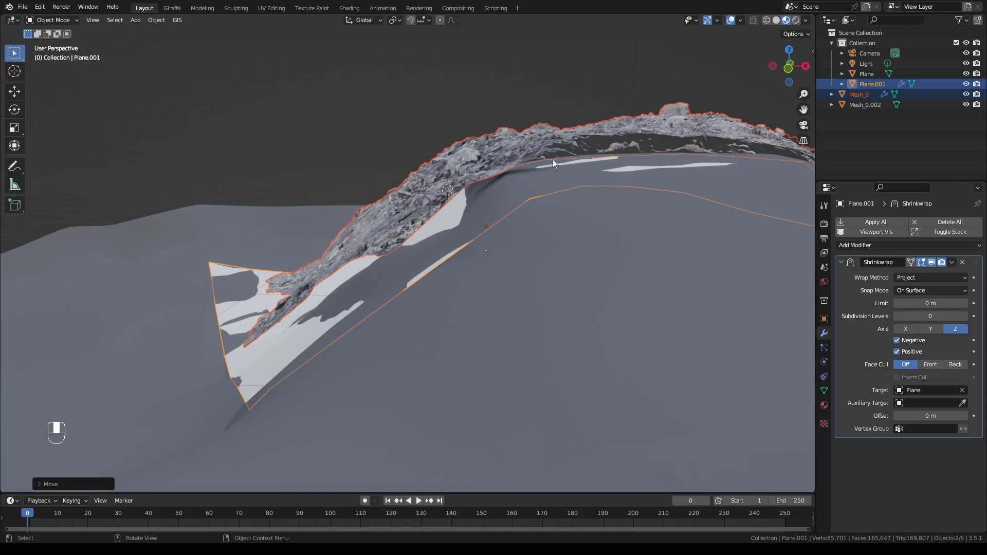
pyautogui.moveTo(486, 214); pyautogui.dragTo(442, 316, button='middle')
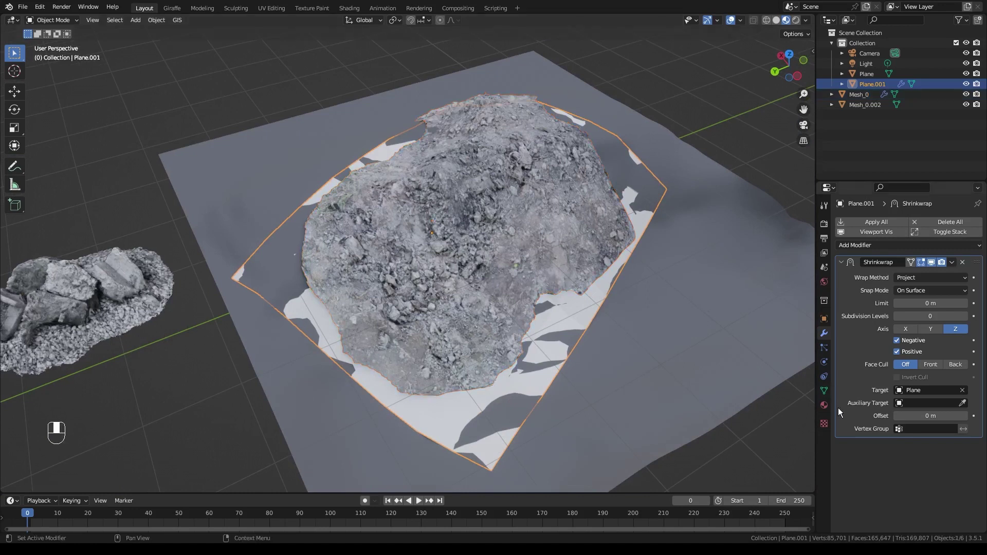
# Step: Give the cage plane a new material and set its surface shader to Transparent BSDF
pyautogui.click(824, 405)
pyautogui.click(919, 267)
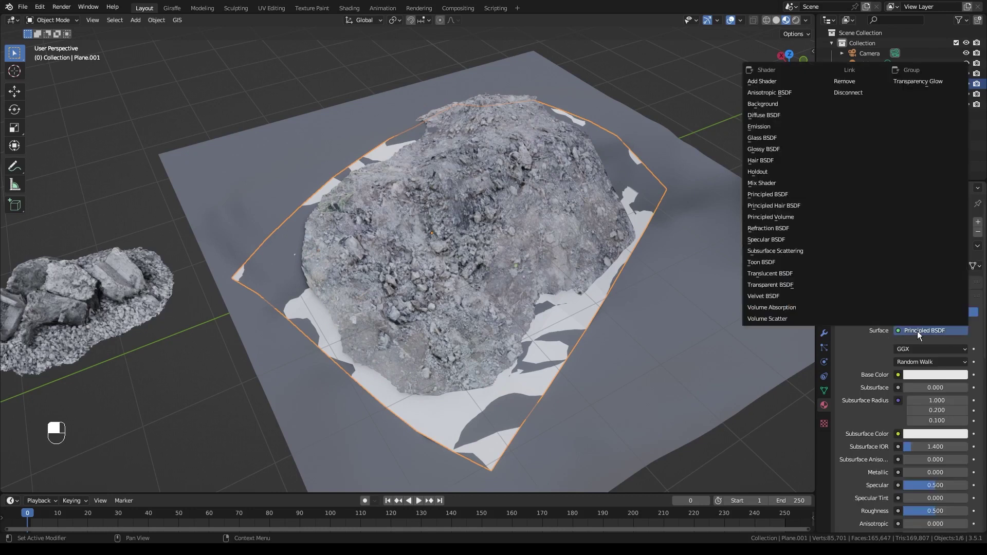
pyautogui.click(782, 289)
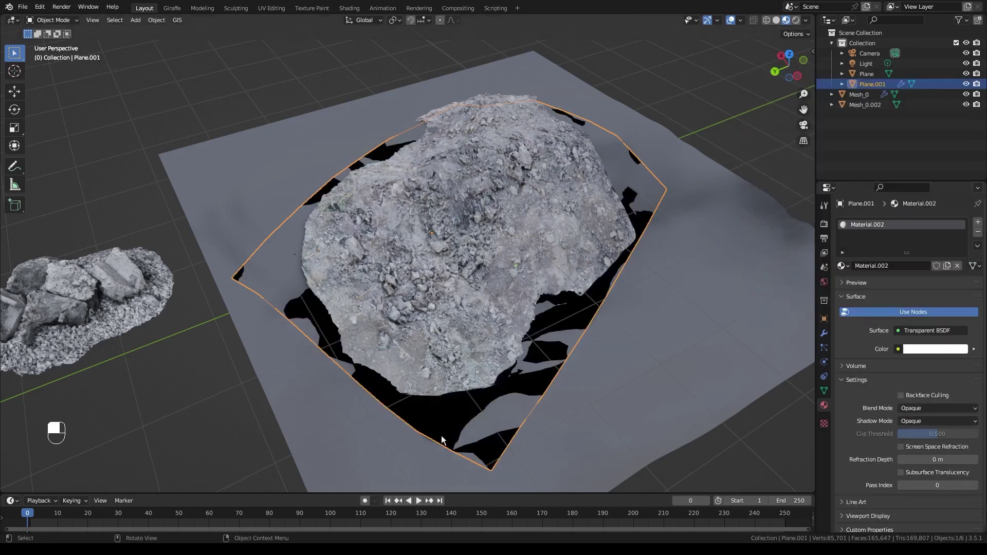
# Step: Set the cage plane material's blend mode to Alpha Clip and change its shadow mode
pyautogui.click(945, 408)
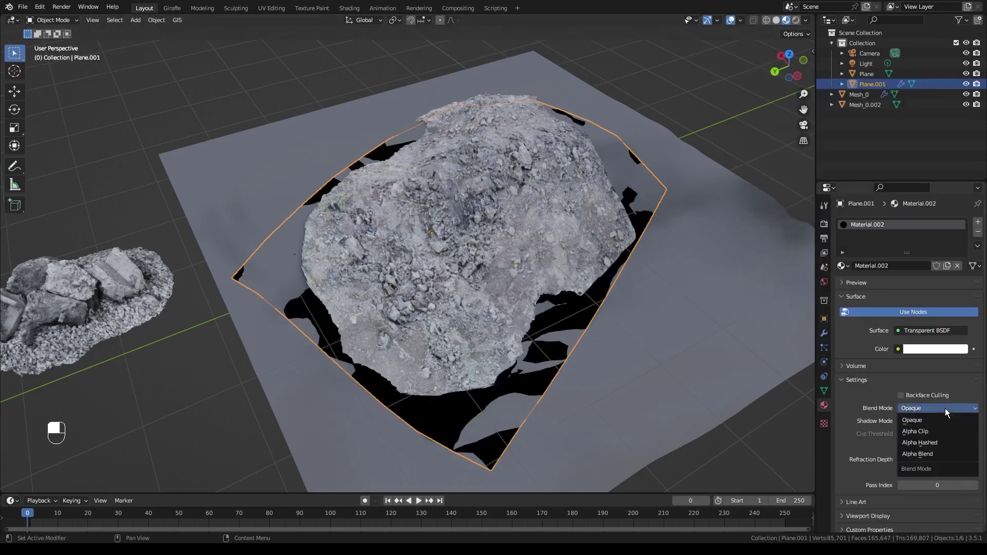
pyautogui.click(929, 429)
pyautogui.click(916, 421)
pyautogui.click(916, 419)
pyautogui.click(921, 431)
pyautogui.moveTo(552, 324); pyautogui.dragTo(658, 315, button='middle')
# Step: Set the offset of the cage plane's Shrinkwrap modifier to 0.007 m
pyautogui.click(825, 333)
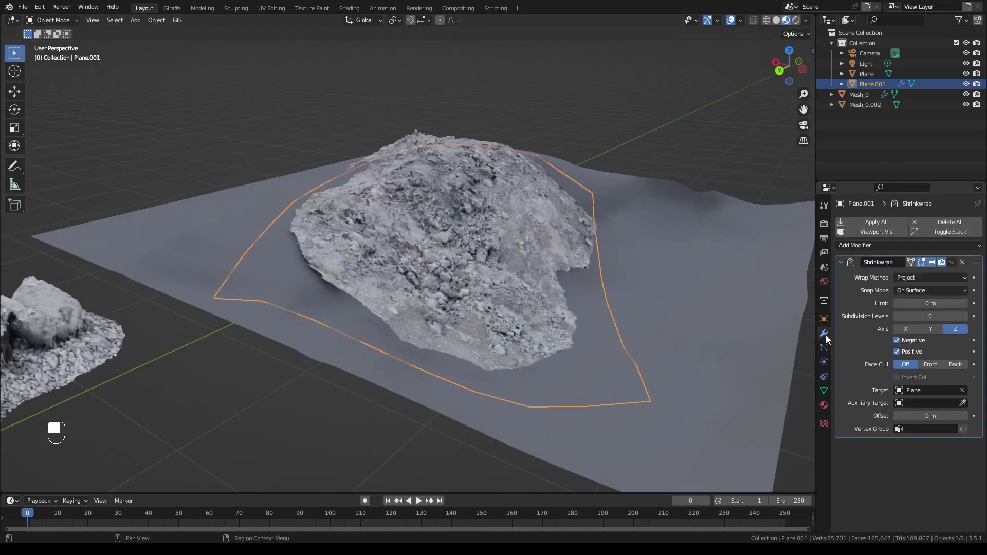
pyautogui.moveTo(480, 319); pyautogui.dragTo(652, 329, button='middle')
pyautogui.scroll(-5, 652, 329)
pyautogui.moveTo(548, 285); pyautogui.dragTo(584, 358, button='middle')
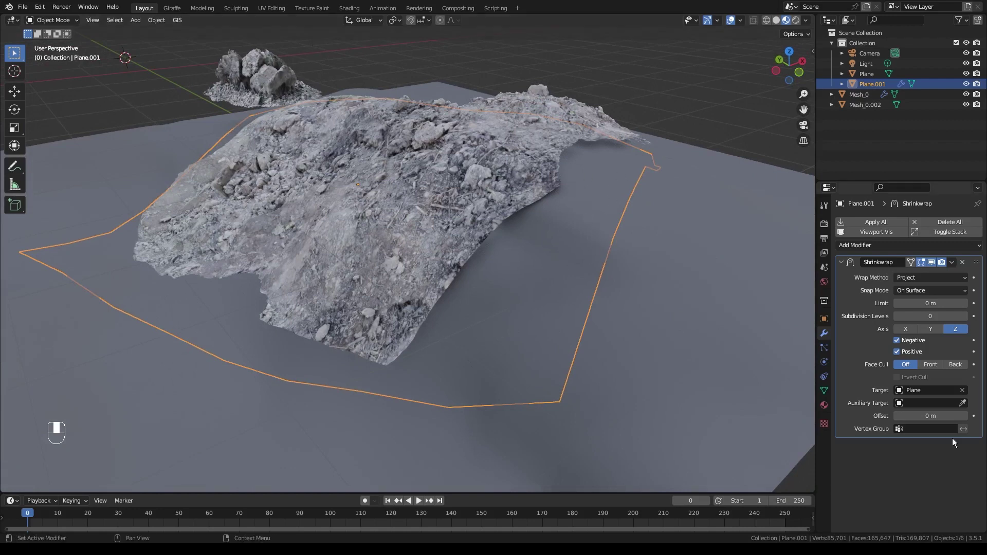
pyautogui.keyDown('shift'); pyautogui.moveTo(920, 416); pyautogui.dragTo(925, 415); pyautogui.keyUp('shift')
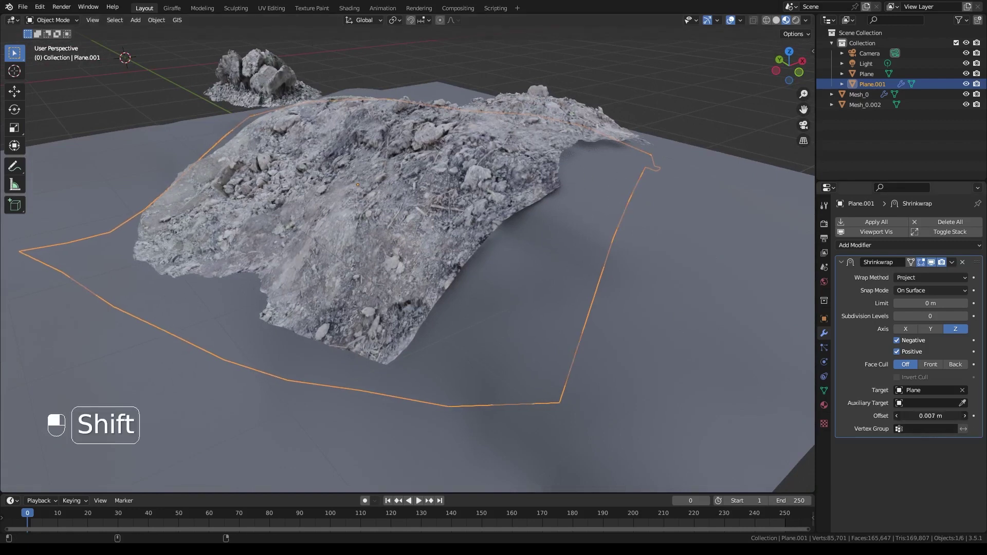
pyautogui.moveTo(339, 329); pyautogui.dragTo(513, 362, button='middle')
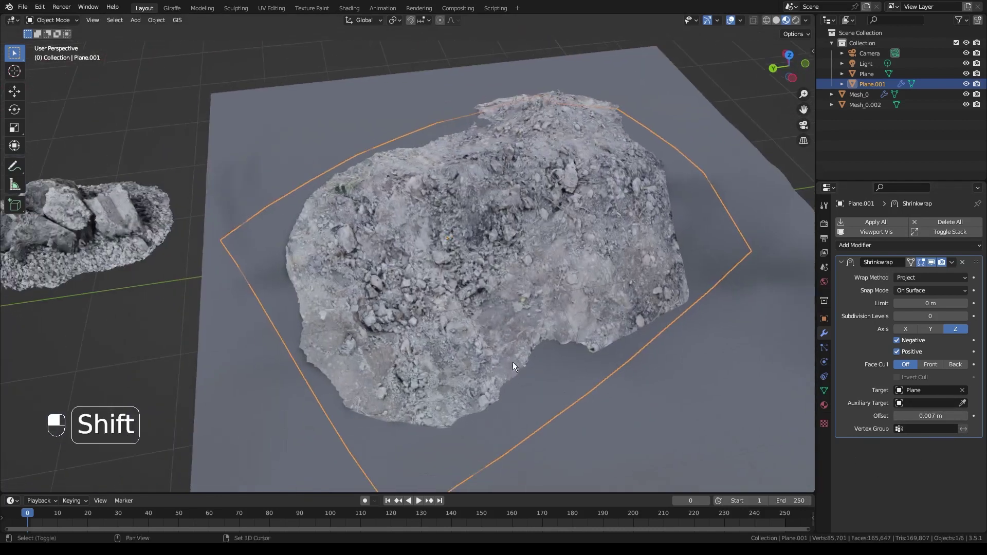
# Step: Add the ground mesh to the selection and scale it and its cage plane to about 0.70
pyautogui.keyDown('shift'); pyautogui.click(435, 294); pyautogui.keyUp('shift')
pyautogui.moveTo(435, 294); pyautogui.dragTo(532, 316, button='middle')
pyautogui.scroll(-2, 531, 314)
pyautogui.scroll(-1, 533, 317)
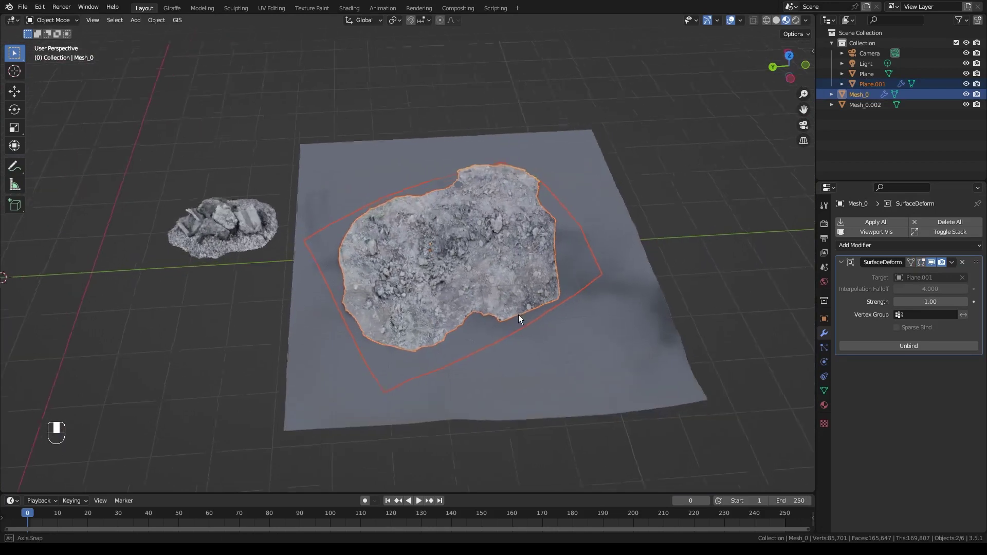
pyautogui.scroll(1, 660, 329)
pyautogui.press('s')
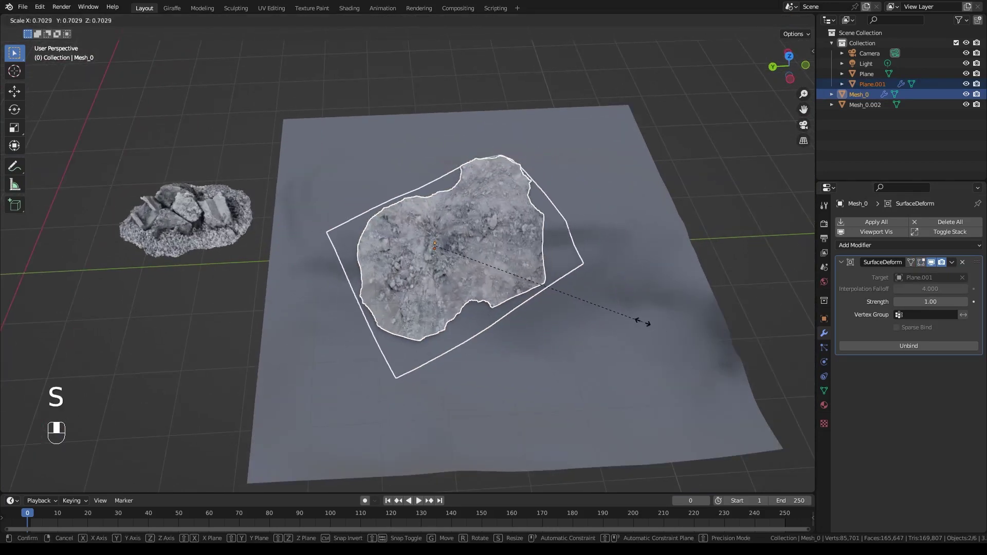
pyautogui.click(643, 322)
# Step: Make a linked duplicate of the ground mesh and its cage, offset it horizontally, and rotate it about 32° around Z
pyautogui.keyDown('alt'); pyautogui.moveTo(632, 333); pyautogui.dragTo(574, 309); pyautogui.keyUp('alt')
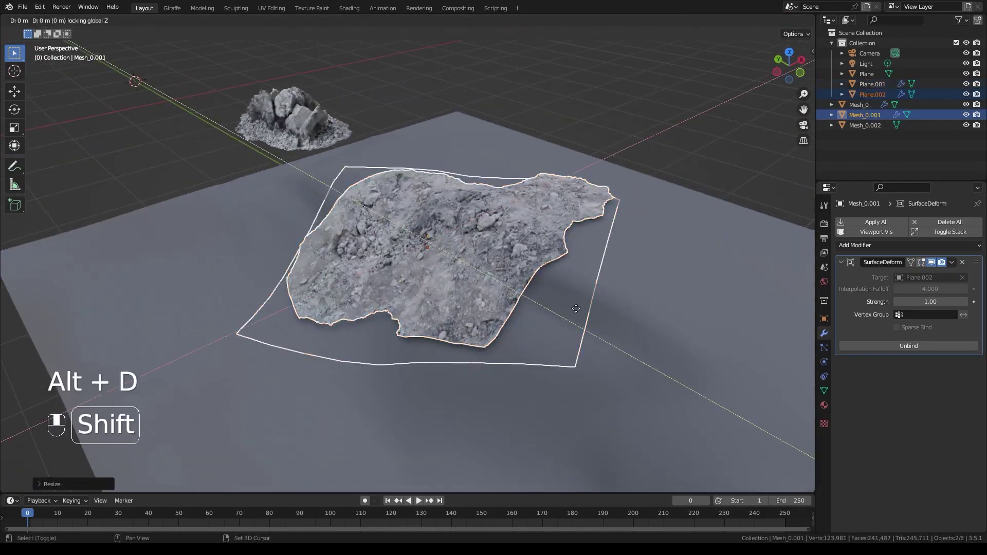
pyautogui.click(624, 377)
pyautogui.press('r')
pyautogui.press('z')
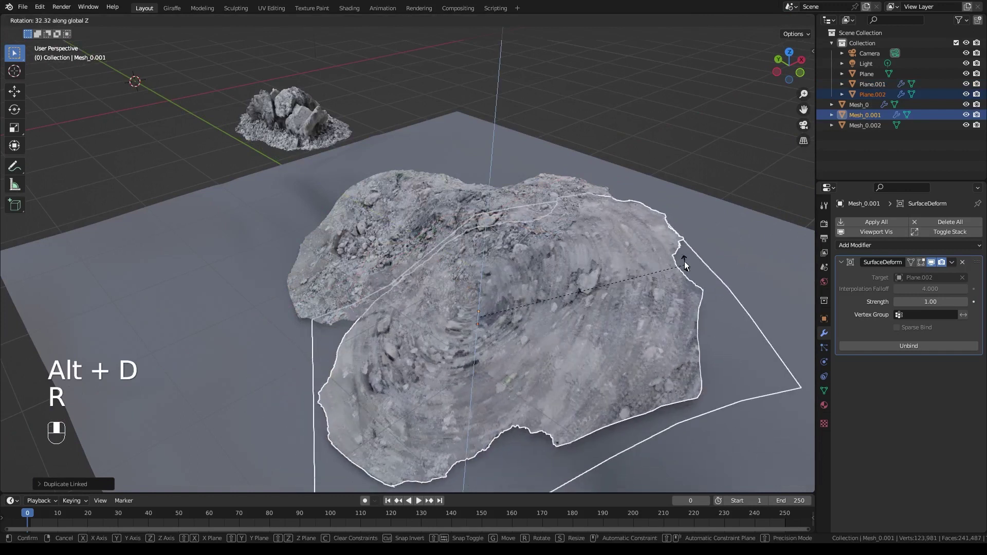
pyautogui.click(685, 266)
# Step: Place a second linked duplicate of the pair toward the terrain's front edge, keeping Z locked, and rotate it around Z
pyautogui.keyDown('shift'); pyautogui.moveTo(681, 280); pyautogui.dragTo(607, 305, button='middle'); pyautogui.keyUp('shift')
pyautogui.scroll(-3, 555, 318)
pyautogui.moveTo(484, 329); pyautogui.dragTo(572, 376, button='middle')
pyautogui.hotkey('alt', 'd')
pyautogui.hotkey('shift', 'z')
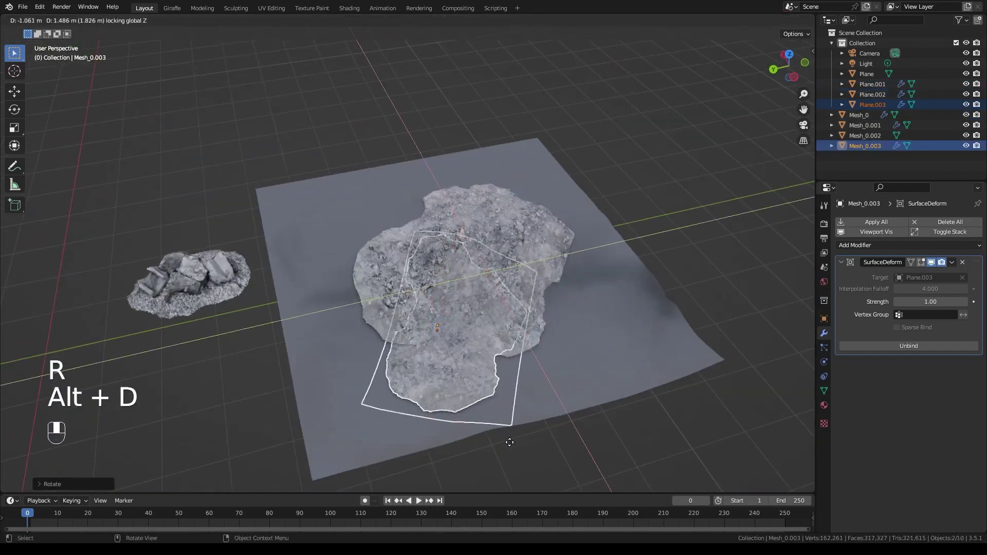
pyautogui.press('z')
pyautogui.scroll(5, 443, 236)
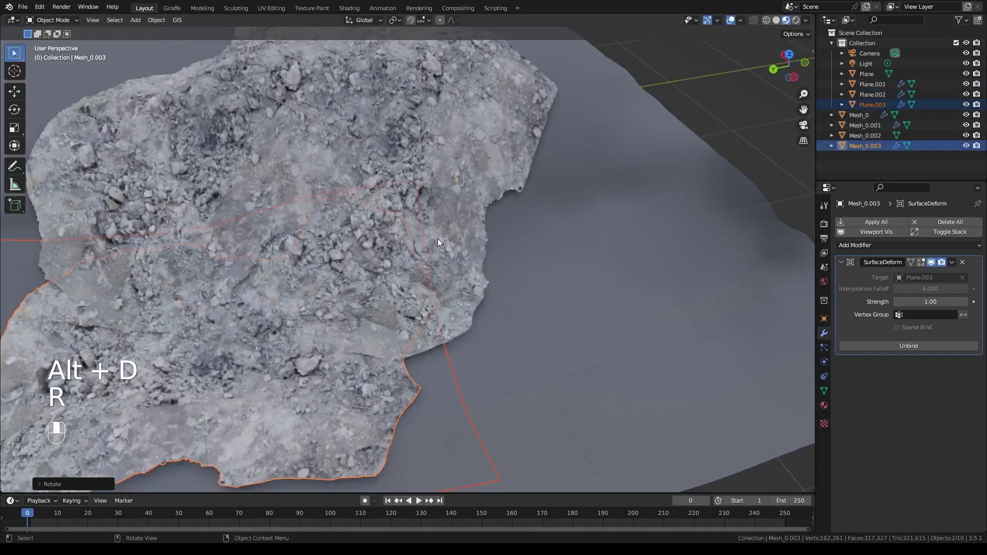
# Step: Place a third linked duplicate of the pair beside the others with Z locked and turn it around Z
pyautogui.hotkey('alt', 'd')
pyautogui.hotkey('shift', 'z')
pyautogui.click(770, 223)
pyautogui.press('r')
pyautogui.press('z')
pyautogui.click(619, 108)
pyautogui.scroll(-5, 514, 185)
# Step: Clear the selection, then open the original ground mesh in Edit Mode near its overlap with a duplicate
pyautogui.scroll(2, 486, 254)
pyautogui.keyDown('shift'); pyautogui.moveTo(415, 217); pyautogui.dragTo(507, 282, button='middle'); pyautogui.keyUp('shift')
pyautogui.hotkey('alt', 'a')
pyautogui.moveTo(425, 257); pyautogui.dragTo(401, 261, button='middle')
pyautogui.scroll(2, 416, 245)
pyautogui.scroll(3, 450, 248)
pyautogui.click(351, 285)
pyautogui.moveTo(401, 261)
pyautogui.keyDown('shift'); pyautogui.mouseDown(button='middle')
pyautogui.moveTo(491, 276)
pyautogui.moveTo(507, 288)
pyautogui.moveTo(479, 284)
pyautogui.moveTo(516, 291)
pyautogui.moveTo(485, 287)
pyautogui.moveTo(519, 317)
pyautogui.moveTo(487, 300)
pyautogui.moveTo(457, 246)
pyautogui.moveTo(414, 260)
pyautogui.mouseUp(button='middle'); pyautogui.keyUp('shift')
pyautogui.press('Tab')
# Step: Lower the geometry along the overlap seam in Z using proportional editing with a size of about 0.087 m
pyautogui.moveTo(478, 214); pyautogui.dragTo(506, 206, button='middle')
pyautogui.scroll(3, 507, 205)
pyautogui.keyDown('shift'); pyautogui.moveTo(507, 206); pyautogui.dragTo(561, 173, button='middle'); pyautogui.keyUp('shift')
pyautogui.press('z')
pyautogui.scroll(3, 553, 161)
pyautogui.scroll(4, 552, 161)
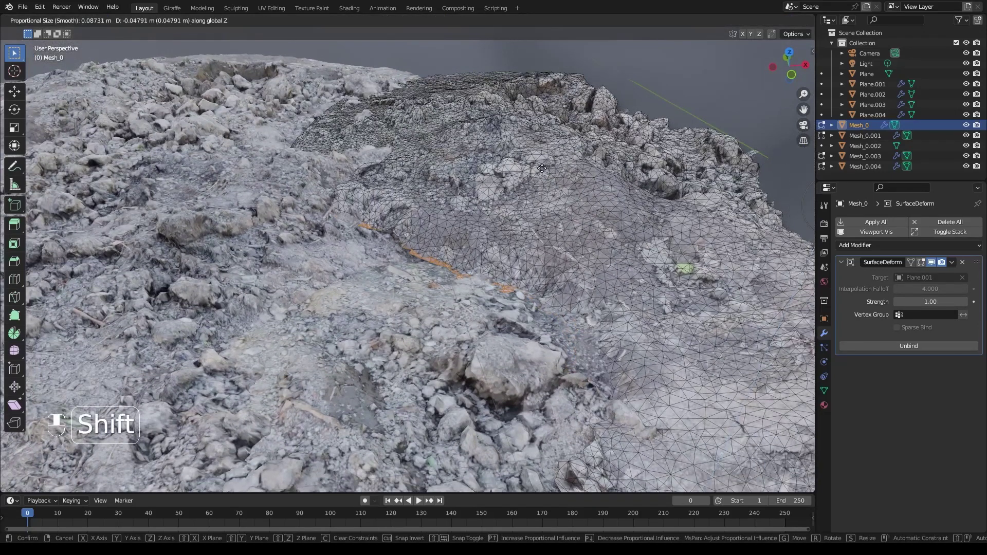
pyautogui.click(532, 184)
# Step: Lower another spot on the seam along Z with a proportional size of about 0.30 m, leave Edit Mode and deselect everything
pyautogui.scroll(1, 437, 249)
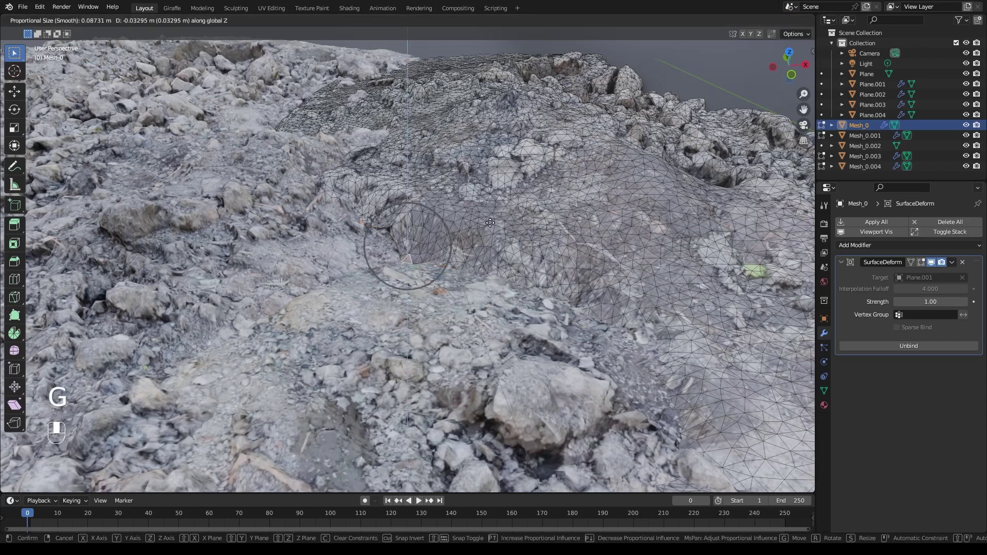
pyautogui.scroll(-2, 485, 228)
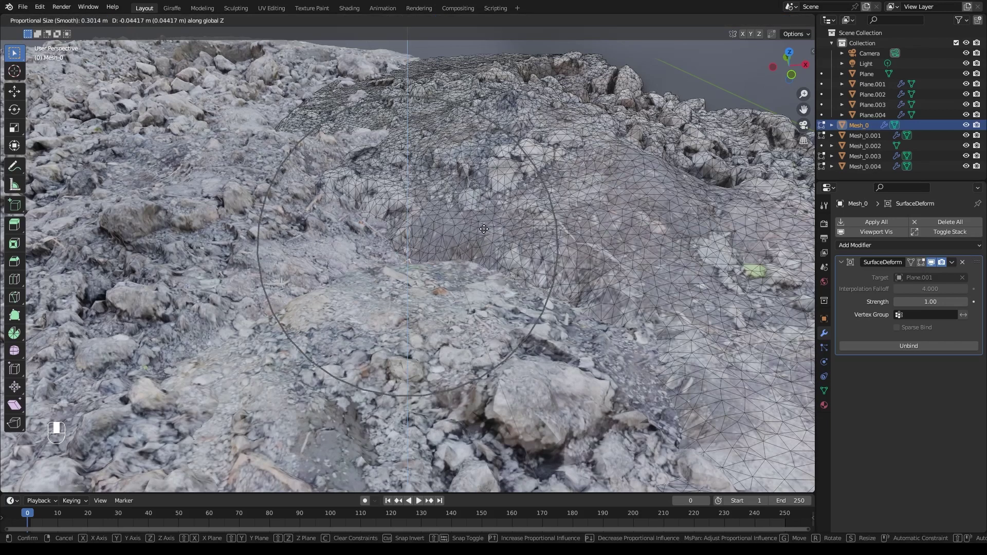
pyautogui.press('Tab')
pyautogui.moveTo(600, 244); pyautogui.dragTo(514, 323, button='middle')
pyautogui.hotkey('alt', 'a')
pyautogui.click(469, 318)
pyautogui.scroll(-4, 526, 318)
pyautogui.scroll(5, 514, 316)
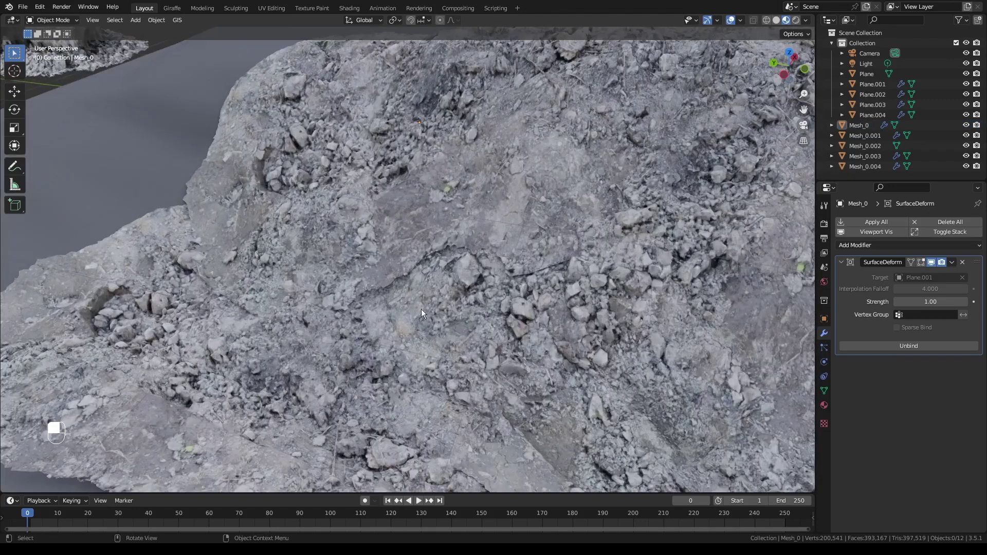
pyautogui.moveTo(414, 250); pyautogui.dragTo(489, 326, button='middle')
# Step: Select the original ground mesh with its own cage plane and rotate both around Z
pyautogui.keyDown('shift'); pyautogui.click(289, 244); pyautogui.keyUp('shift')
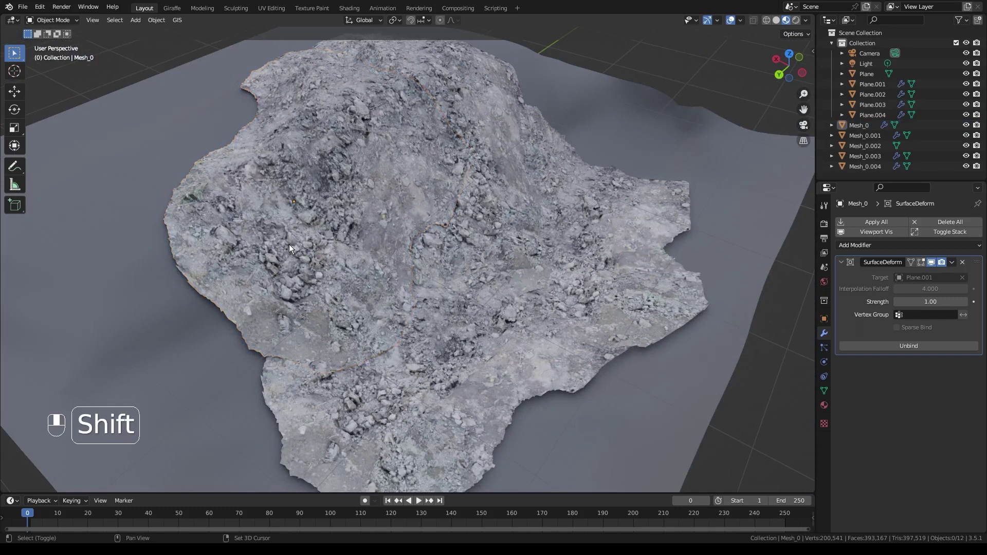
pyautogui.click(230, 375)
pyautogui.click(163, 307)
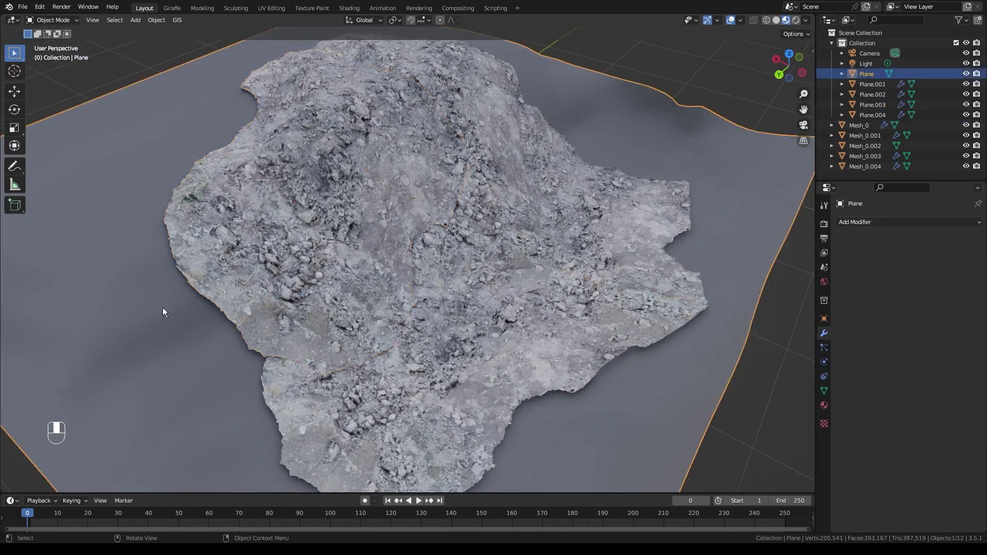
pyautogui.click(158, 261)
pyautogui.keyDown('shift'); pyautogui.click(298, 243); pyautogui.keyUp('shift')
pyautogui.moveTo(452, 225); pyautogui.dragTo(426, 226, button='middle')
pyautogui.scroll(-2, 452, 226)
pyautogui.press('r')
pyautogui.press('z')
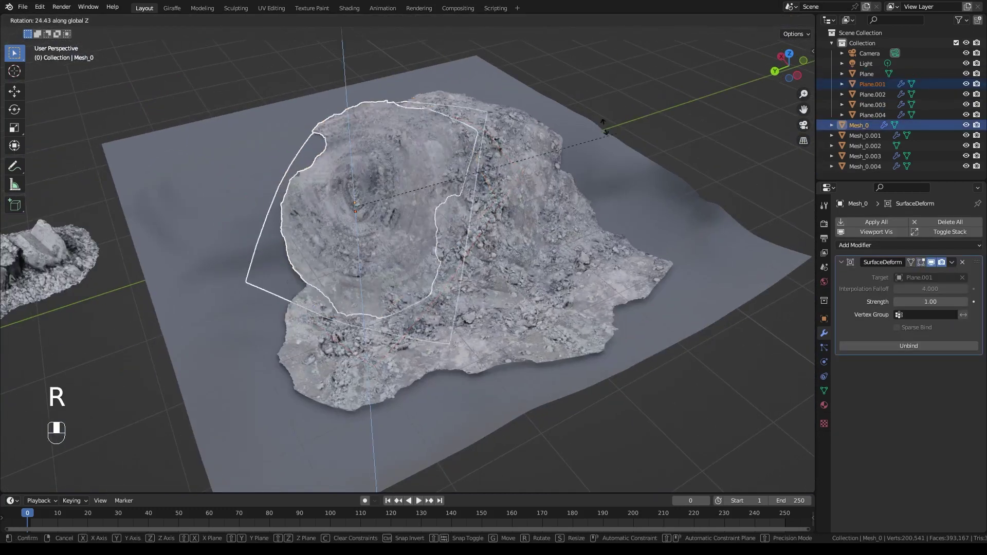
pyautogui.click(550, 140)
# Step: Deselect everything and examine how the rotated ground mesh meets the overlapping duplicates
pyautogui.scroll(5, 470, 192)
pyautogui.moveTo(470, 191); pyautogui.dragTo(478, 216, button='middle')
pyautogui.hotkey('alt', 'a')
pyautogui.moveTo(478, 216); pyautogui.dragTo(462, 273, button='middle')
pyautogui.scroll(-5, 375, 316)
pyautogui.scroll(5, 447, 257)
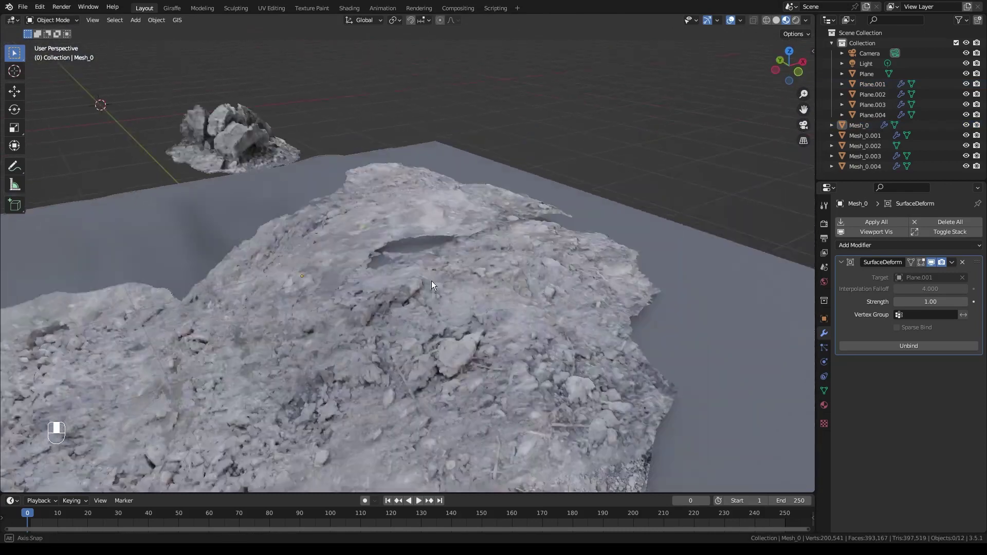
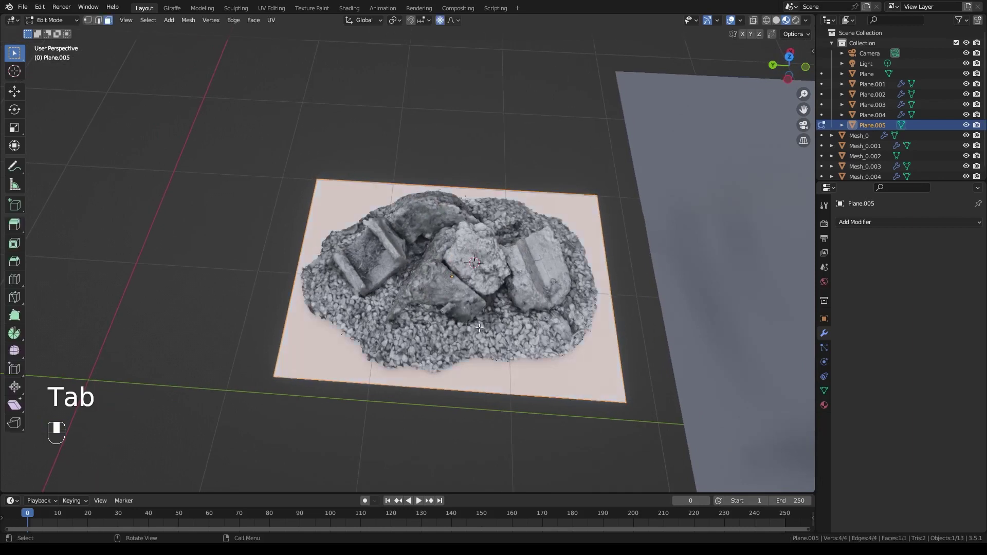
# Step: Add one loop cut to the plane under the rubble pile, subdivide it into 32 faces and leave Edit Mode
pyautogui.hotkey('ctrl', 'r')
pyautogui.click(440, 328)
pyautogui.press('a')
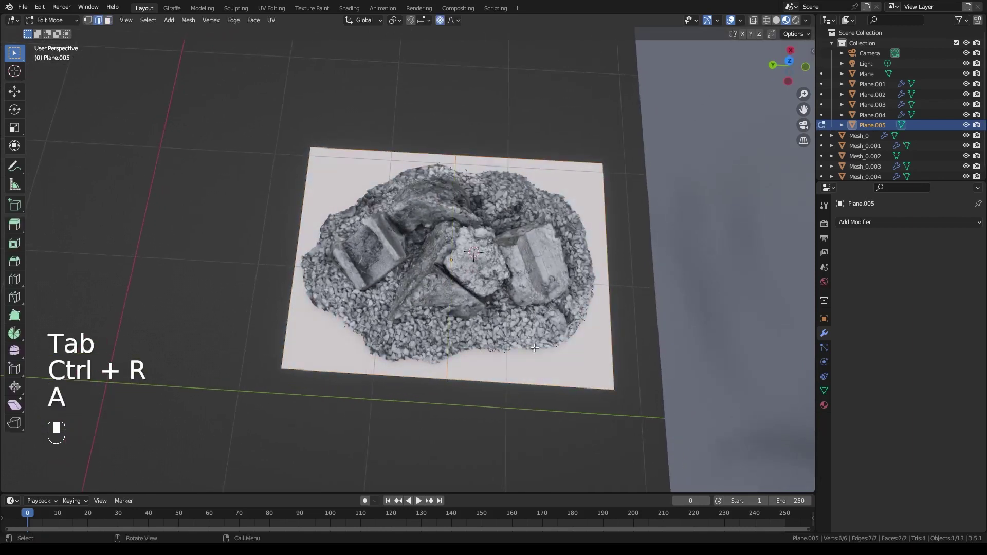
pyautogui.rightClick(565, 362)
pyautogui.click(531, 236)
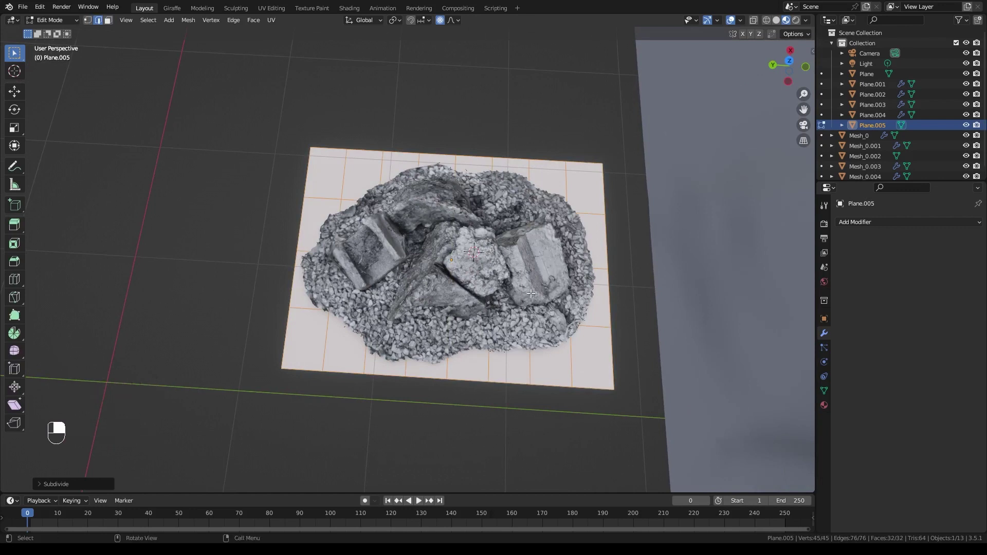
pyautogui.press('Tab')
# Step: Leave Edit Mode, add a Surface Deform modifier to the rubble pile with the subdivided plane beneath it as target, and bind it
pyautogui.moveTo(529, 294); pyautogui.dragTo(475, 279, button='middle')
pyautogui.click(475, 278)
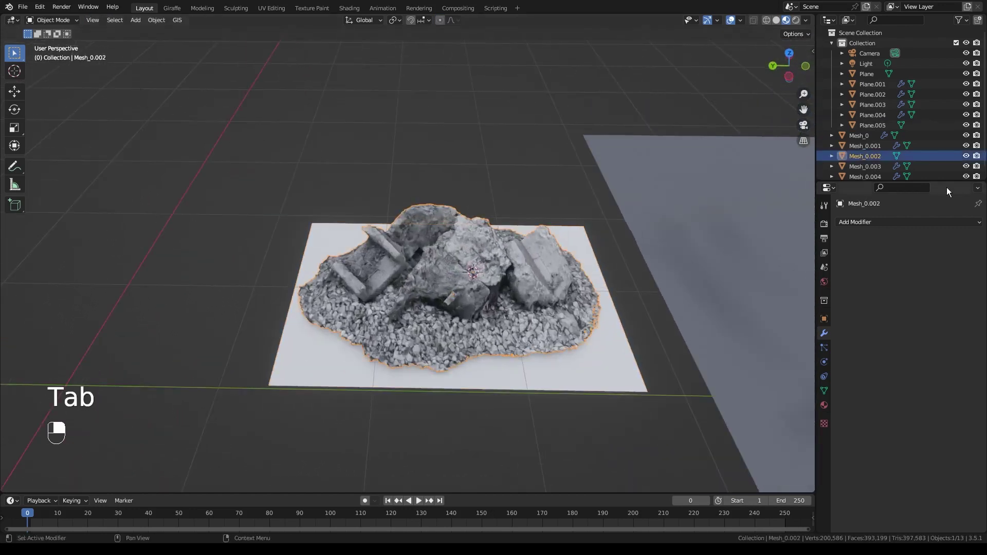
pyautogui.click(911, 222)
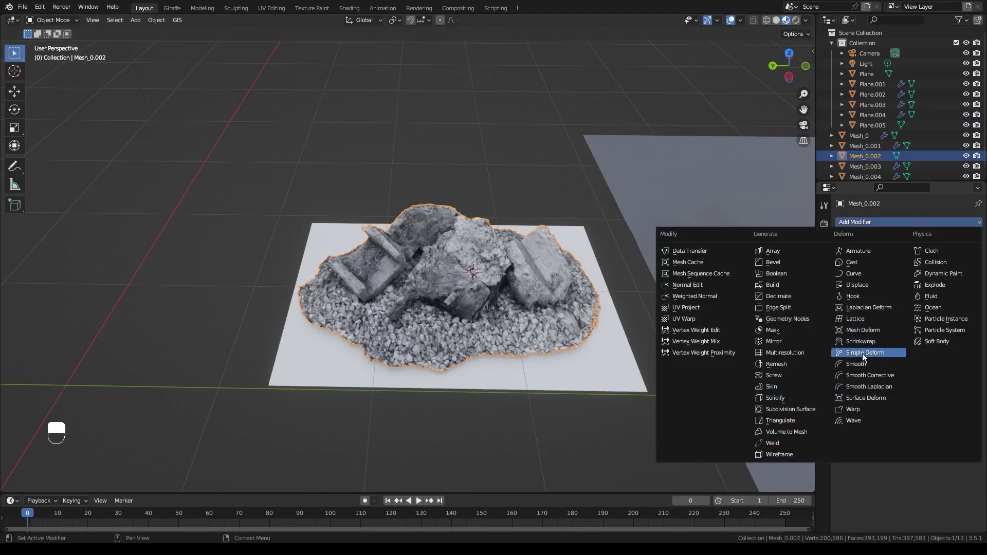
pyautogui.click(875, 396)
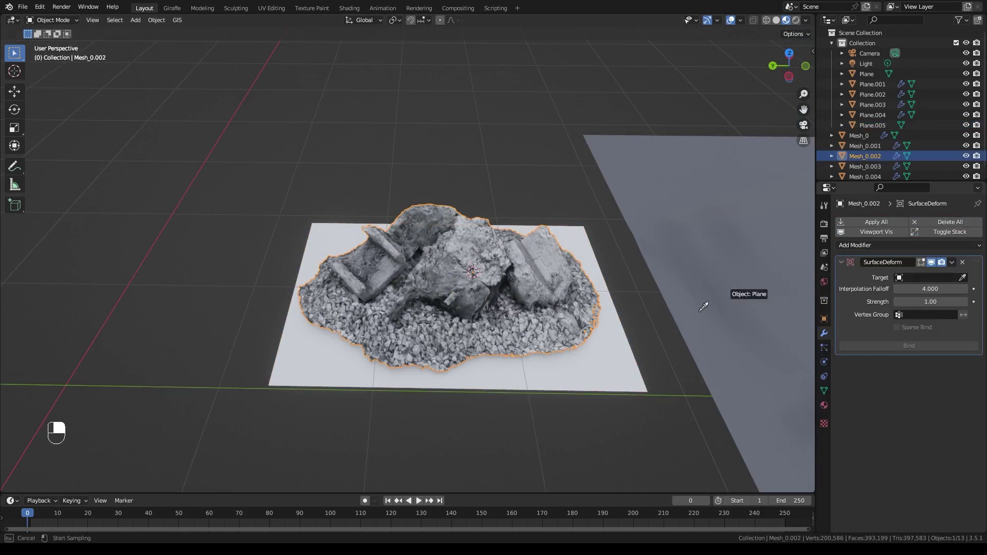
pyautogui.click(921, 344)
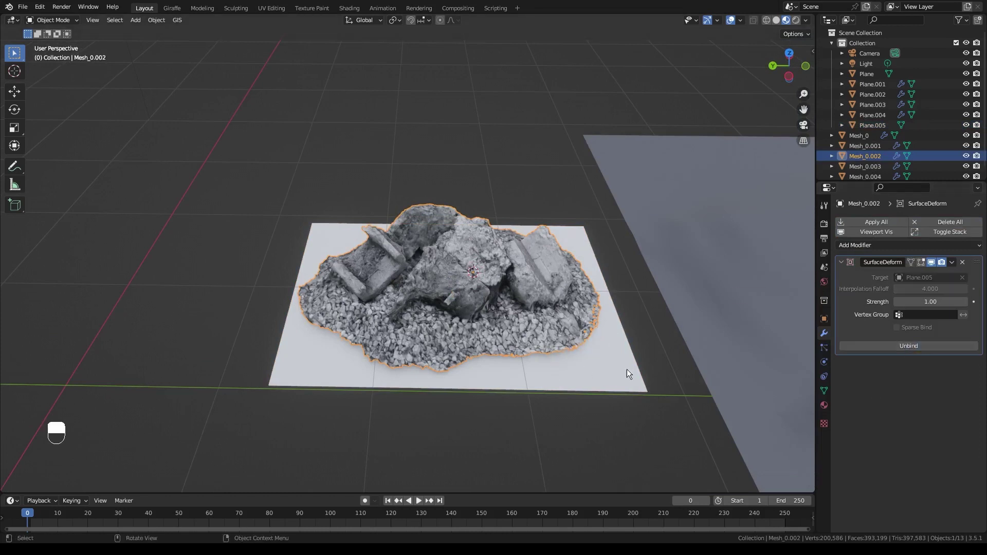
# Step: Give the plane under the rubble a Shrinkwrap modifier targeting the terrain, with Project as wrap method, Z axis and Negative enabled
pyautogui.click(558, 373)
pyautogui.click(897, 221)
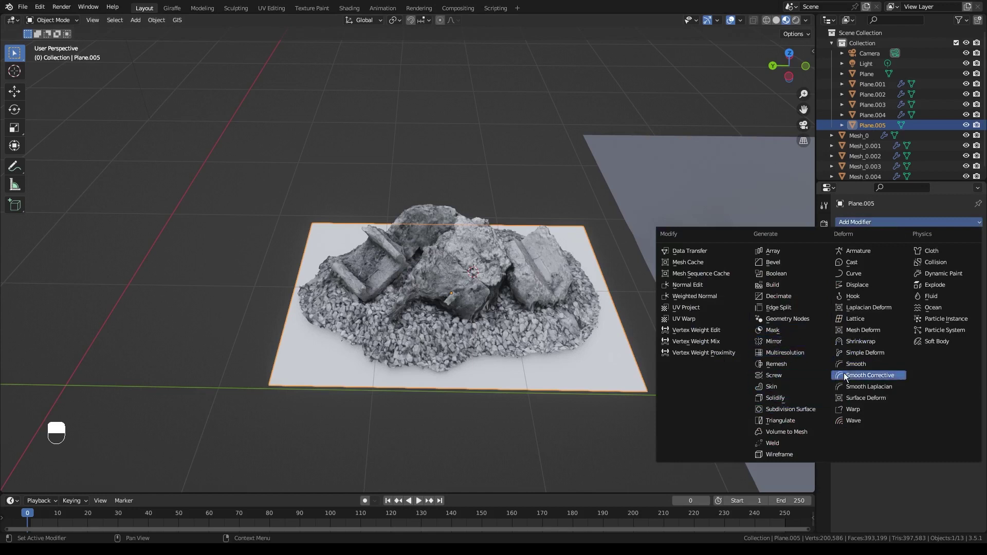
pyautogui.click(860, 342)
pyautogui.keyDown('shift'); pyautogui.moveTo(547, 334); pyautogui.dragTo(547, 311, button='middle'); pyautogui.keyUp('shift')
pyautogui.hotkey('ctrl', 'z')
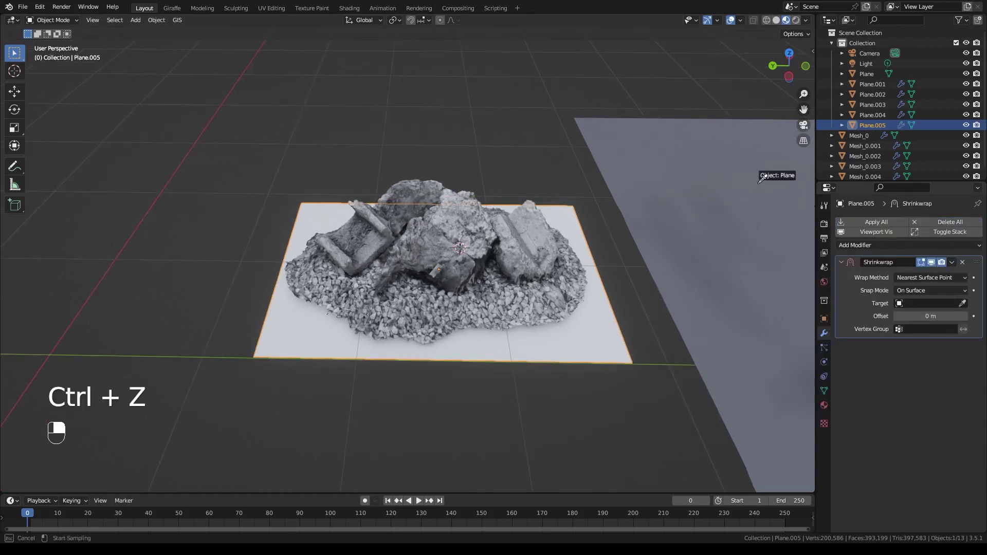
pyautogui.click(742, 162)
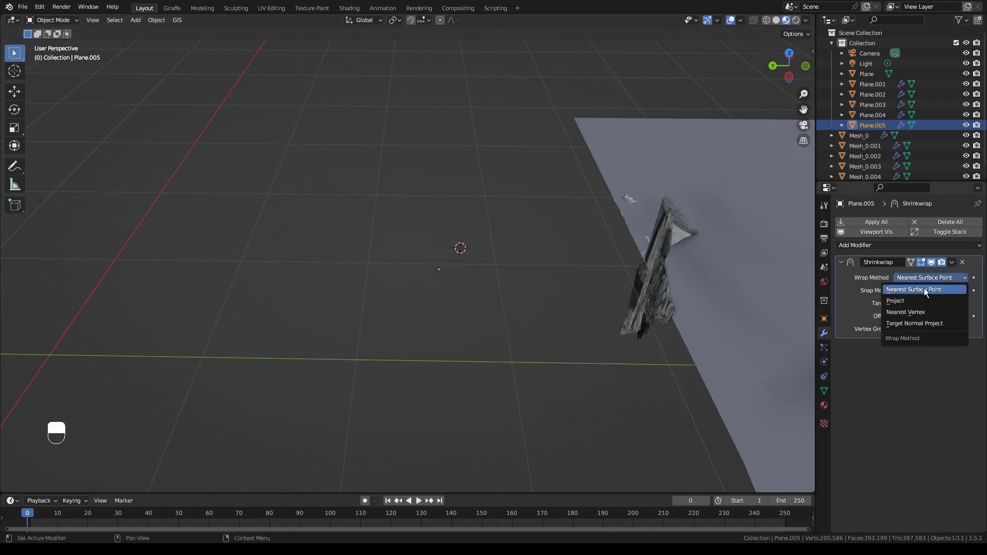
pyautogui.click(907, 301)
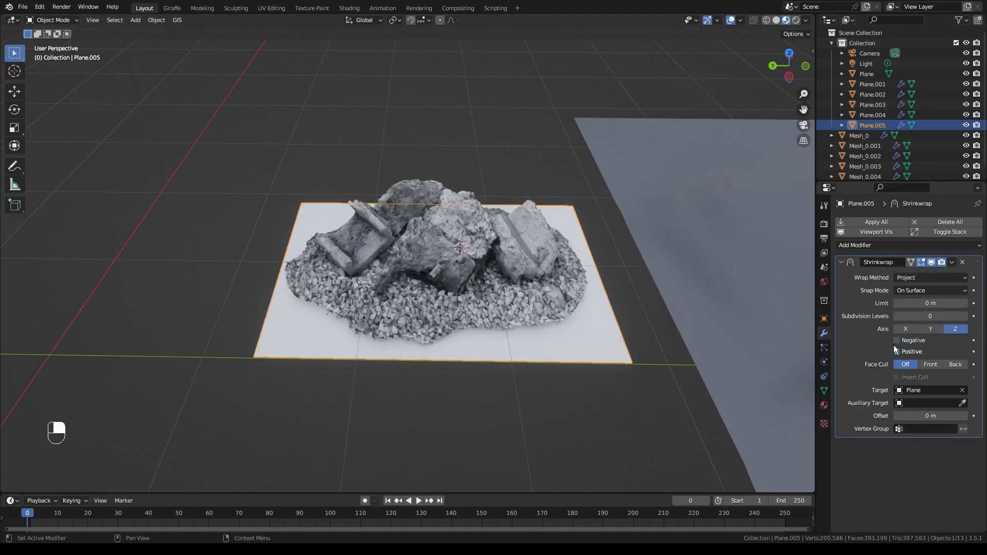
# Step: Select the rubble pile together with its cage plane and move both horizontally onto the terrain, locking Z
pyautogui.moveTo(348, 155); pyautogui.dragTo(460, 415)
pyautogui.scroll(-3, 459, 411)
pyautogui.keyDown('shift'); pyautogui.moveTo(544, 279); pyautogui.dragTo(437, 295, button='middle'); pyautogui.keyUp('shift')
pyautogui.scroll(-2, 435, 291)
pyautogui.moveTo(381, 272); pyautogui.dragTo(353, 284, button='middle')
pyautogui.press('g')
pyautogui.hotkey('shift', 'z')
pyautogui.click(598, 363)
pyautogui.moveTo(594, 360); pyautogui.dragTo(374, 193, button='middle')
pyautogui.scroll(1, 520, 329)
# Step: Reposition the rubble pile and its cage plane over the raised part of the scanned ground
pyautogui.press('g')
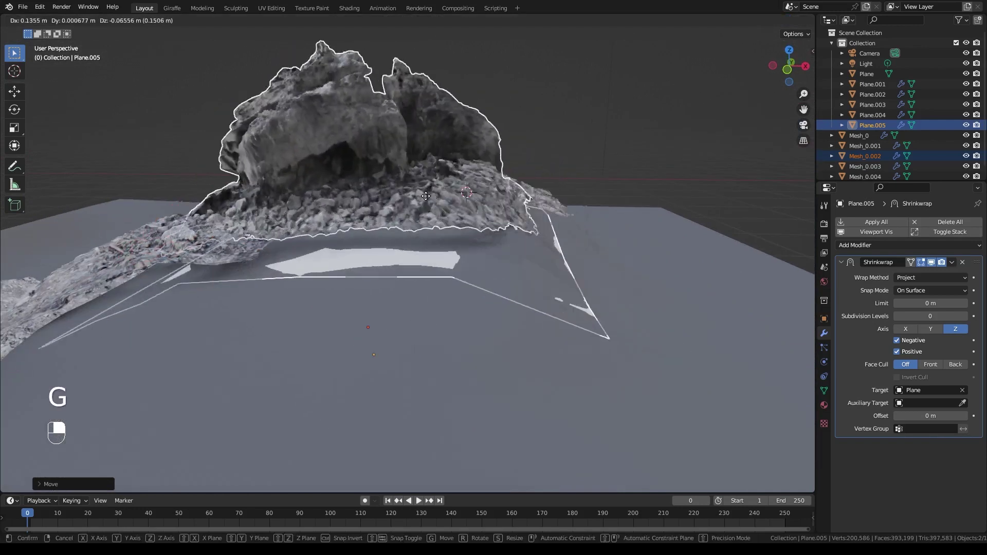
pyautogui.click(392, 206)
pyautogui.keyDown('shift'); pyautogui.moveTo(198, 127); pyautogui.dragTo(264, 162, button='middle'); pyautogui.keyUp('shift')
pyautogui.press('g')
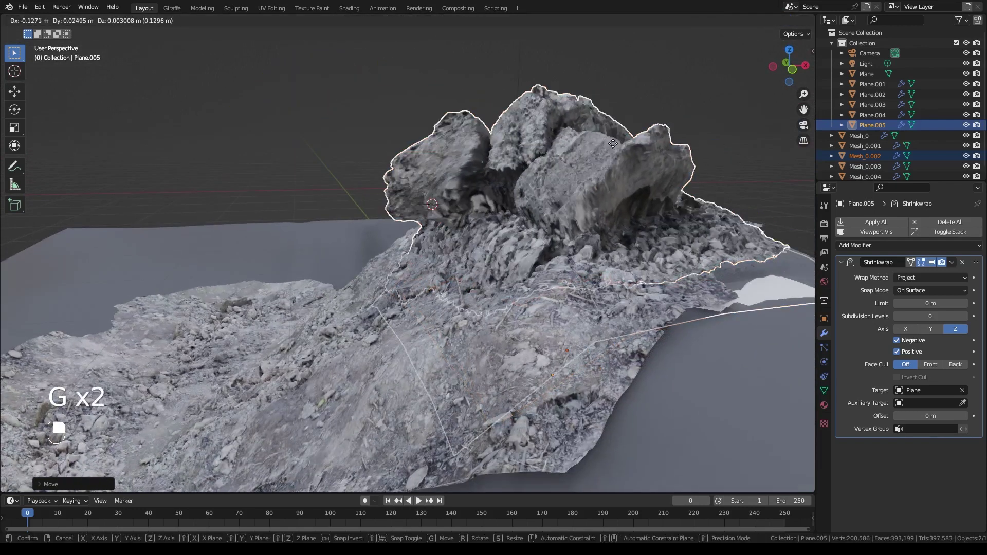
pyautogui.click(562, 157)
pyautogui.moveTo(562, 157); pyautogui.dragTo(406, 226, button='middle')
pyautogui.moveTo(406, 226)
pyautogui.mouseDown(button='middle')
pyautogui.moveTo(368, 232)
pyautogui.moveTo(406, 216)
pyautogui.mouseUp(button='middle')
# Step: Move the rubble and its cage plane to the ground's edge, rotate both around Z, adjust their horizontal position and deselect them
pyautogui.press('g')
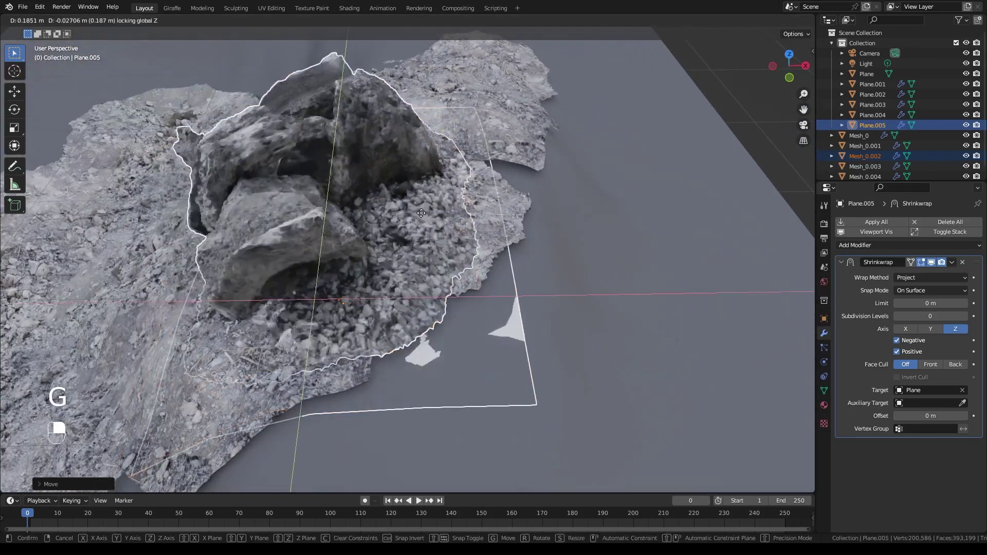
pyautogui.press('r')
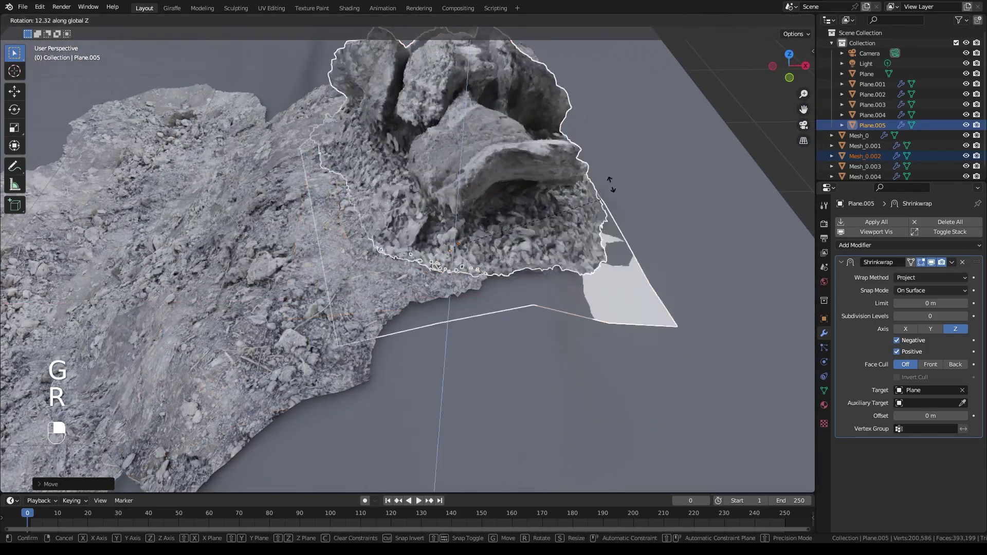
pyautogui.click(679, 88)
pyautogui.press('g')
pyautogui.hotkey('shift', 'z')
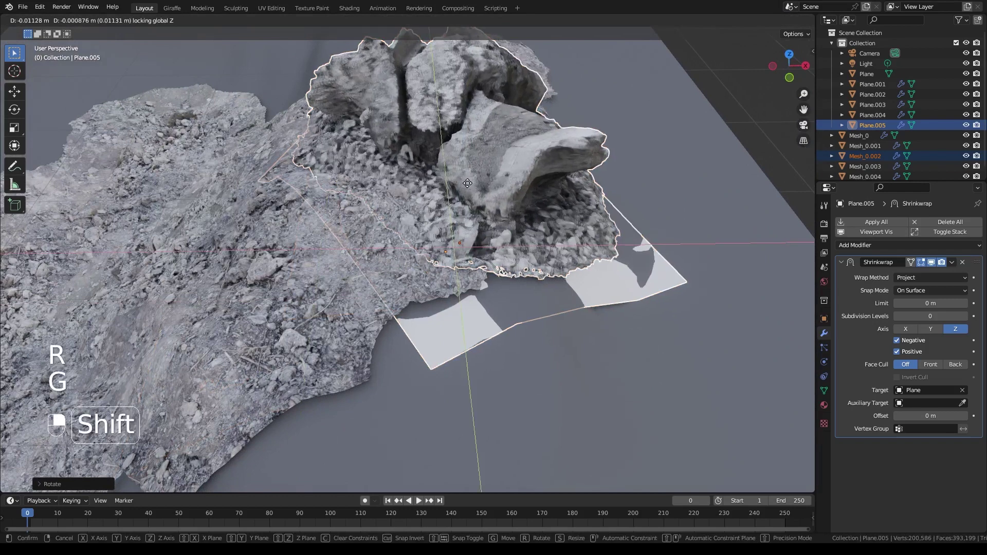
pyautogui.click(393, 205)
pyautogui.moveTo(392, 204); pyautogui.dragTo(617, 238, button='middle')
pyautogui.hotkey('alt', 'a')
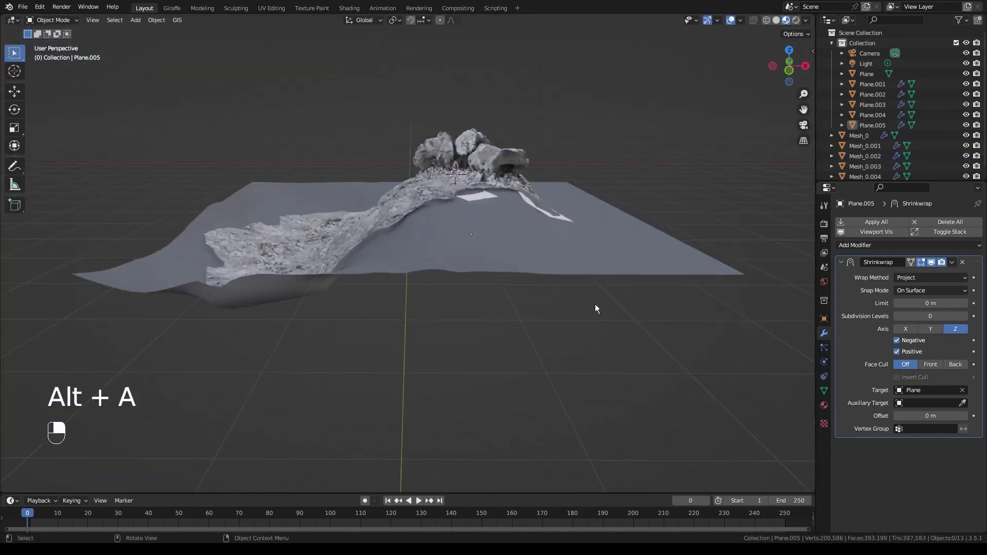
# Step: Select the terrain plane and scale it down along Z to make its slopes flatter
pyautogui.moveTo(482, 240); pyautogui.dragTo(741, 162, button='middle')
pyautogui.click(529, 236)
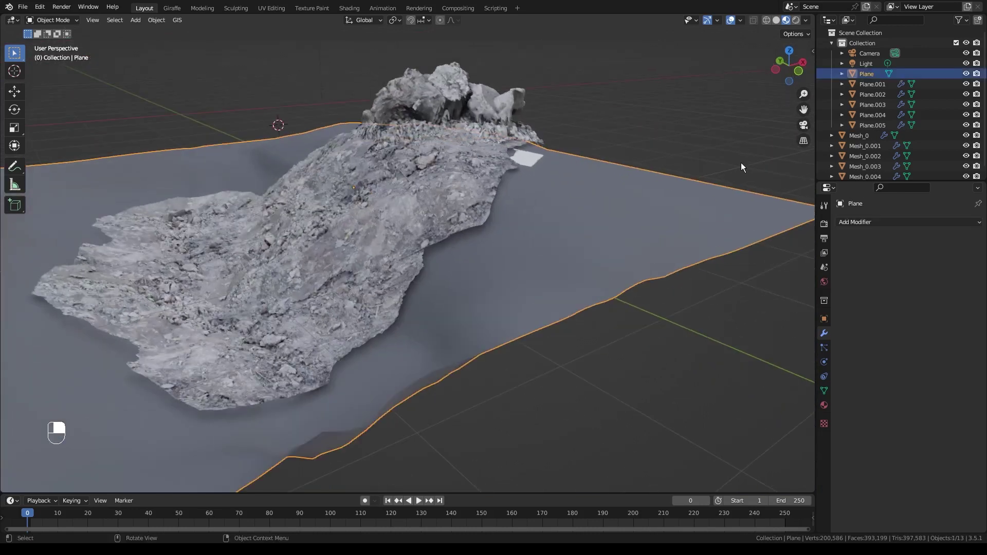
pyautogui.press('s')
pyautogui.press('z')
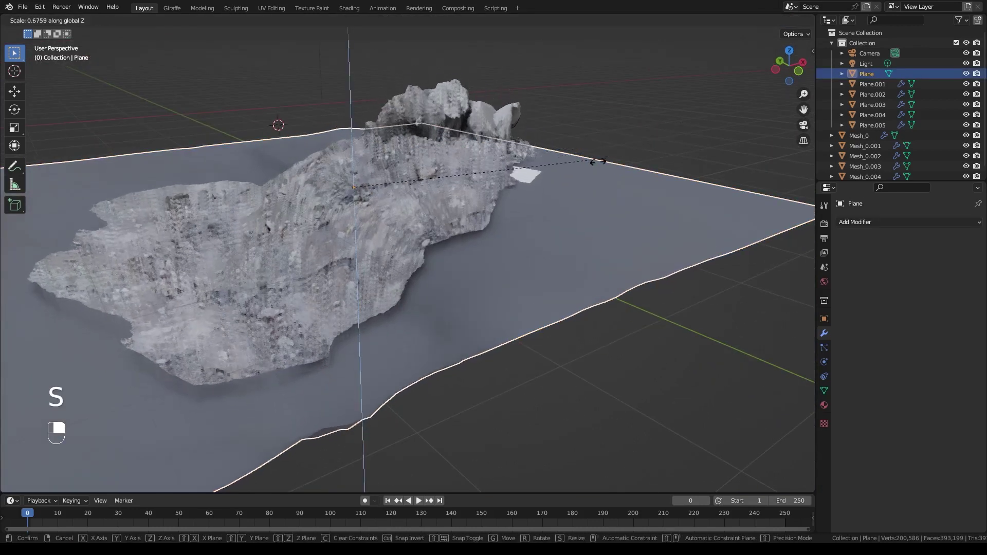
pyautogui.click(559, 168)
# Step: Deselect the terrain and examine from several sides how the rubble pile and ground pieces sit on the flattened surface
pyautogui.scroll(-3, 558, 252)
pyautogui.moveTo(581, 257); pyautogui.dragTo(534, 264, button='middle')
pyautogui.scroll(2, 533, 264)
pyautogui.hotkey('alt', 'a')
pyautogui.scroll(2, 355, 215)
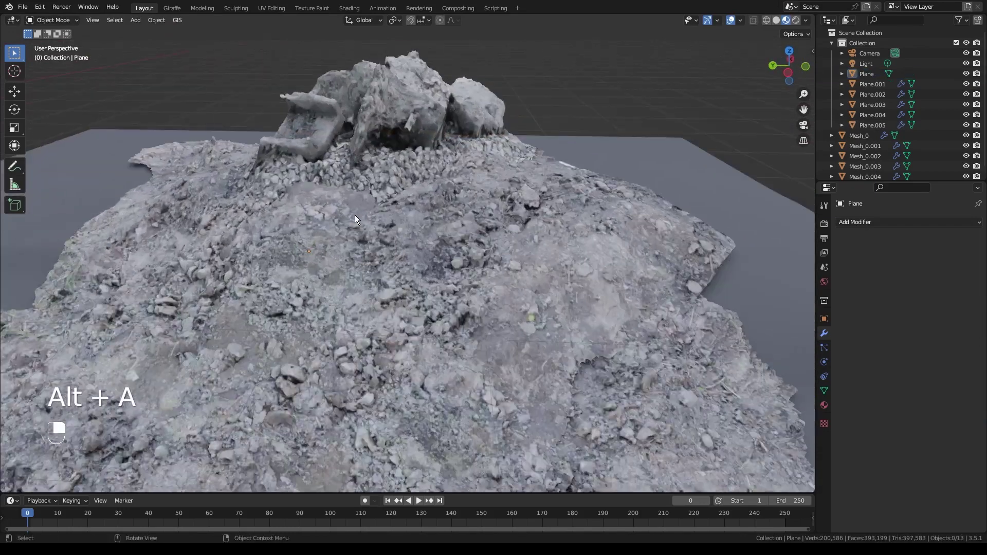
pyautogui.moveTo(355, 215); pyautogui.dragTo(442, 226, button='middle')
pyautogui.keyDown('shift'); pyautogui.moveTo(443, 227); pyautogui.dragTo(339, 189, button='middle'); pyautogui.keyUp('shift')
pyautogui.scroll(-3, 339, 189)
pyautogui.moveTo(391, 231); pyautogui.dragTo(366, 254, button='middle')
pyautogui.moveTo(534, 261); pyautogui.dragTo(430, 259, button='middle')
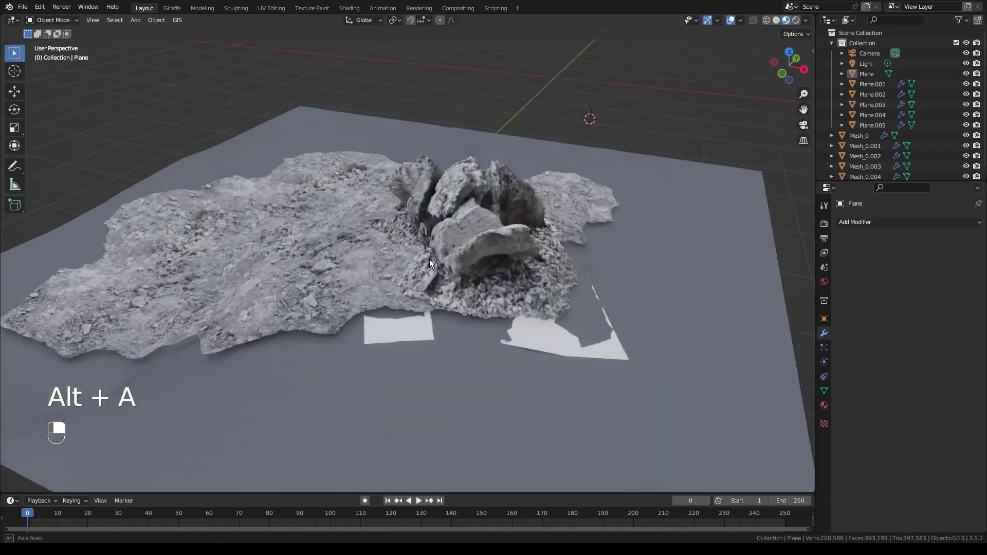
pyautogui.keyDown('shift'); pyautogui.moveTo(388, 307); pyautogui.dragTo(499, 270, button='middle'); pyautogui.keyUp('shift')
# Step: Select only the rubble pile and adjust its height above the ground by moving it along Z
pyautogui.click(477, 308)
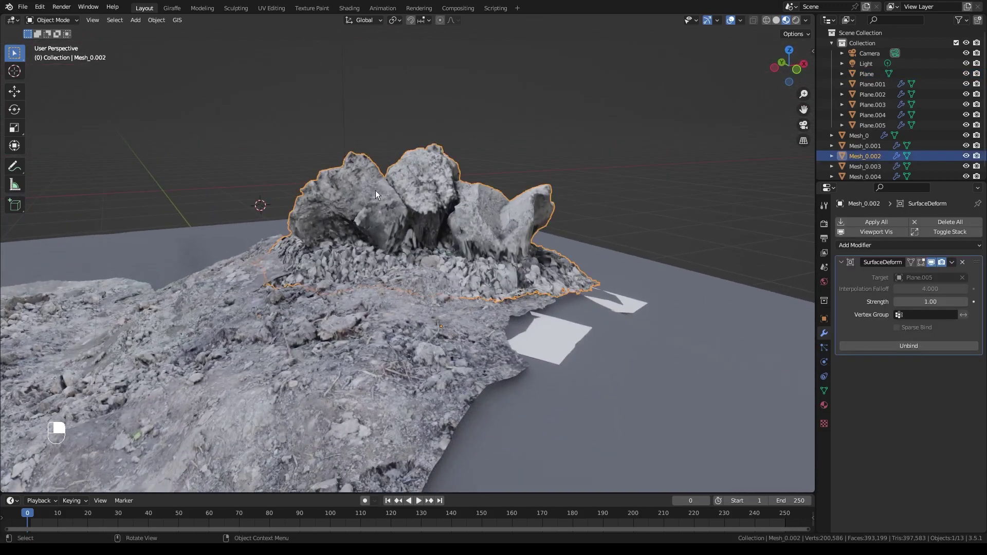
pyautogui.moveTo(376, 192); pyautogui.dragTo(426, 234, button='middle')
pyautogui.moveTo(373, 106); pyautogui.dragTo(509, 191, button='middle')
pyautogui.press('g')
pyautogui.press('z')
pyautogui.rightClick(469, 283)
pyautogui.press('g')
pyautogui.press('z')
pyautogui.click(474, 233)
# Step: Set the Shrinkwrap offset of the rubble's cage plane to -0.03 m
pyautogui.moveTo(474, 233); pyautogui.dragTo(534, 377, button='middle')
pyautogui.click(533, 379)
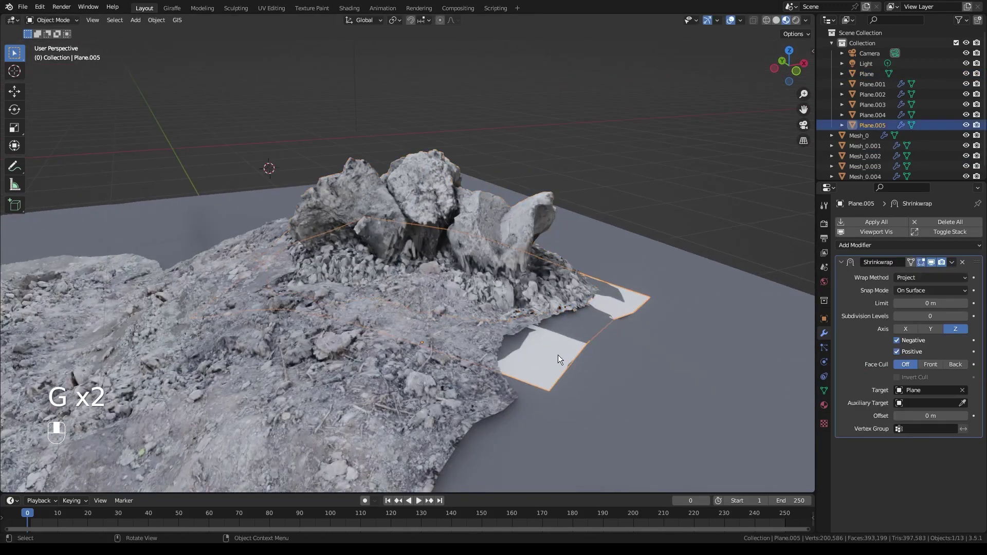
pyautogui.moveTo(930, 416)
pyautogui.keyDown('shift'); pyautogui.mouseDown()
pyautogui.moveTo(874, 416)
pyautogui.moveTo(939, 416)
pyautogui.moveTo(917, 415)
pyautogui.moveTo(926, 416)
pyautogui.mouseUp(); pyautogui.keyUp('shift')
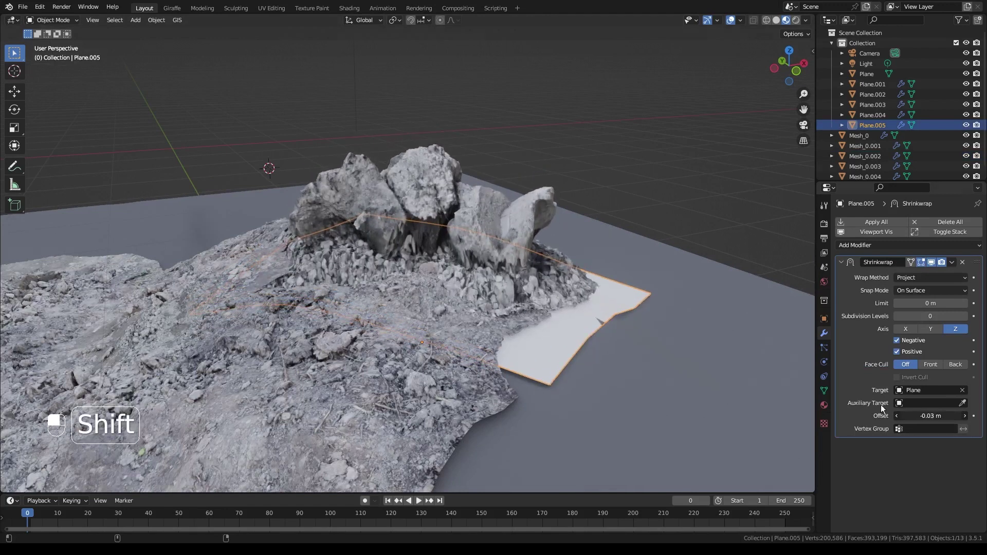
# Step: Select the rubble pile along with its cage plane, shift both horizontally over the ground and deselect everything
pyautogui.moveTo(534, 268); pyautogui.dragTo(523, 279, button='middle')
pyautogui.keyDown('shift'); pyautogui.click(522, 280); pyautogui.keyUp('shift')
pyautogui.press('g')
pyautogui.keyDown('shift'); pyautogui.moveTo(548, 227); pyautogui.dragTo(540, 230, button='middle'); pyautogui.keyUp('shift')
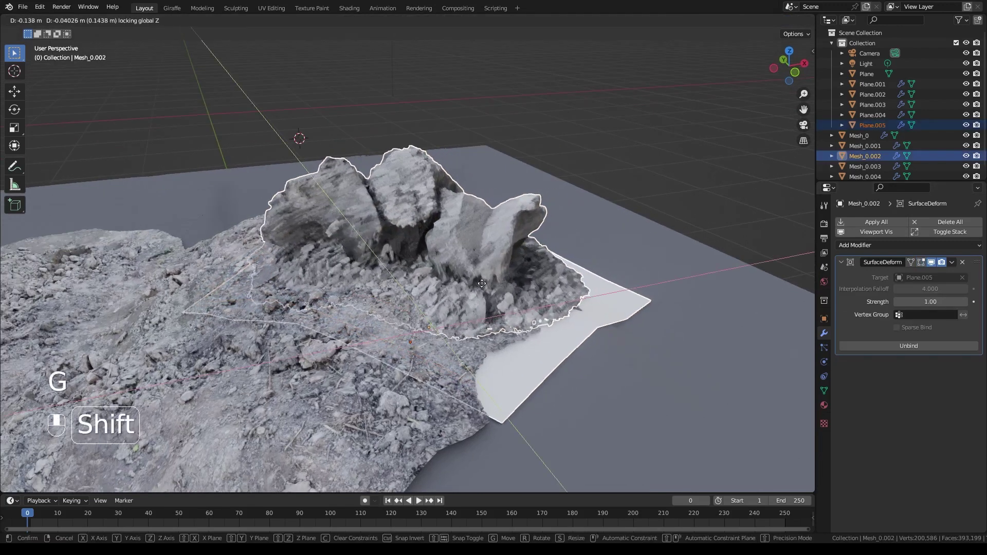
pyautogui.click(533, 241)
pyautogui.moveTo(350, 355); pyautogui.dragTo(544, 315, button='middle')
pyautogui.hotkey('alt', 'a')
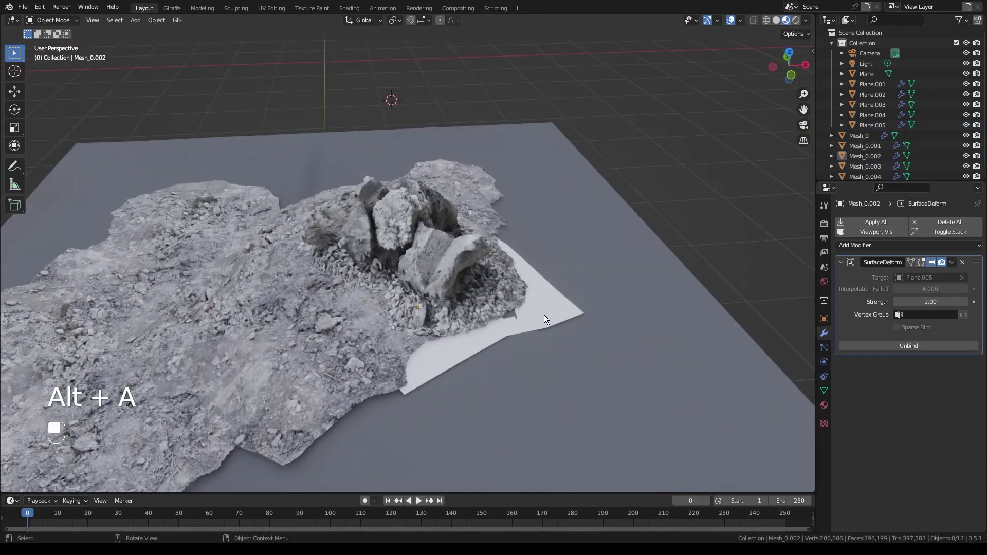
pyautogui.click(544, 315)
pyautogui.scroll(-3, 458, 340)
pyautogui.keyDown('shift'); pyautogui.moveTo(295, 408); pyautogui.dragTo(366, 376, button='middle'); pyautogui.keyUp('shift')
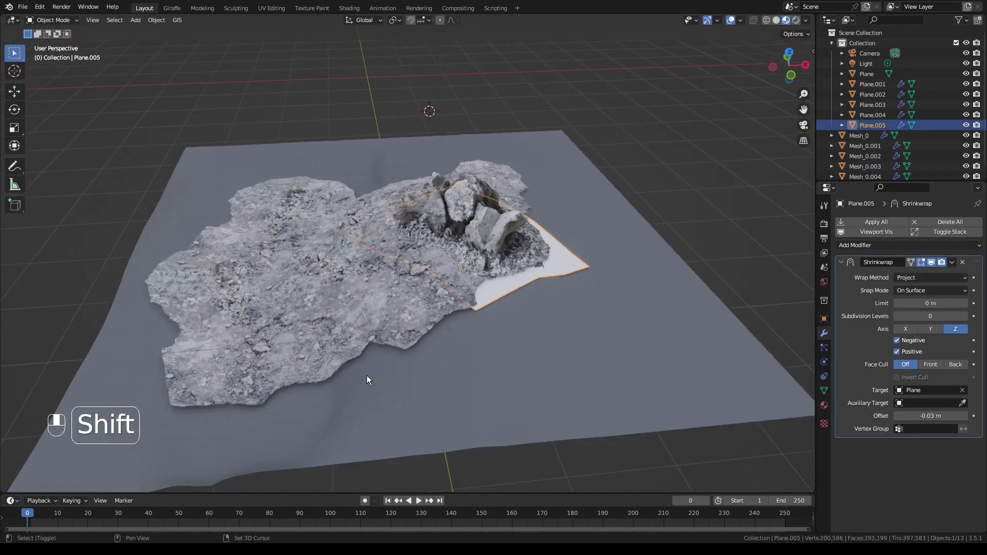
pyautogui.keyDown('shift'); pyautogui.click(367, 378); pyautogui.keyUp('shift')
pyautogui.hotkey('ctrl', 'z')
pyautogui.click(474, 325)
pyautogui.moveTo(474, 326); pyautogui.dragTo(544, 281, button='middle')
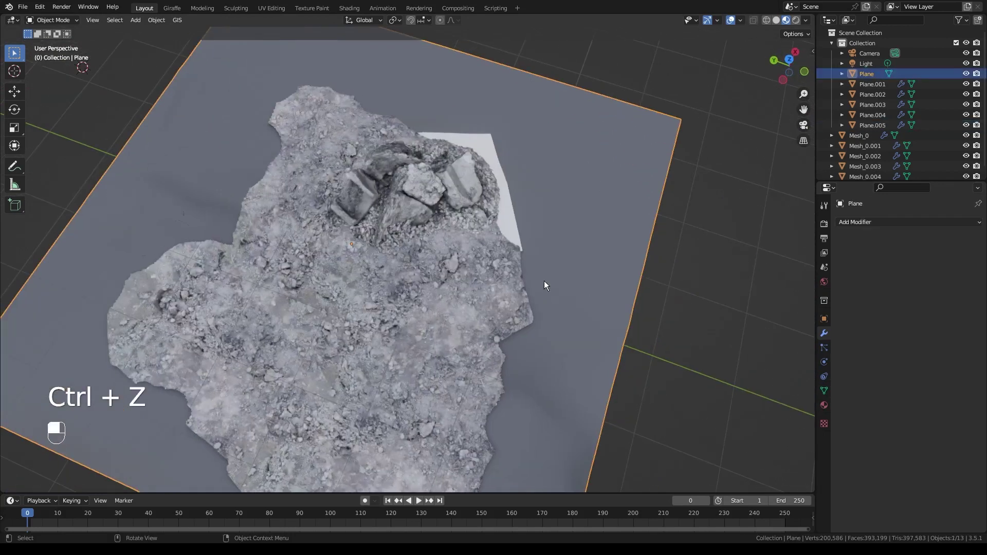
pyautogui.keyDown('shift'); pyautogui.moveTo(257, 194); pyautogui.dragTo(271, 230, button='middle'); pyautogui.keyUp('shift')
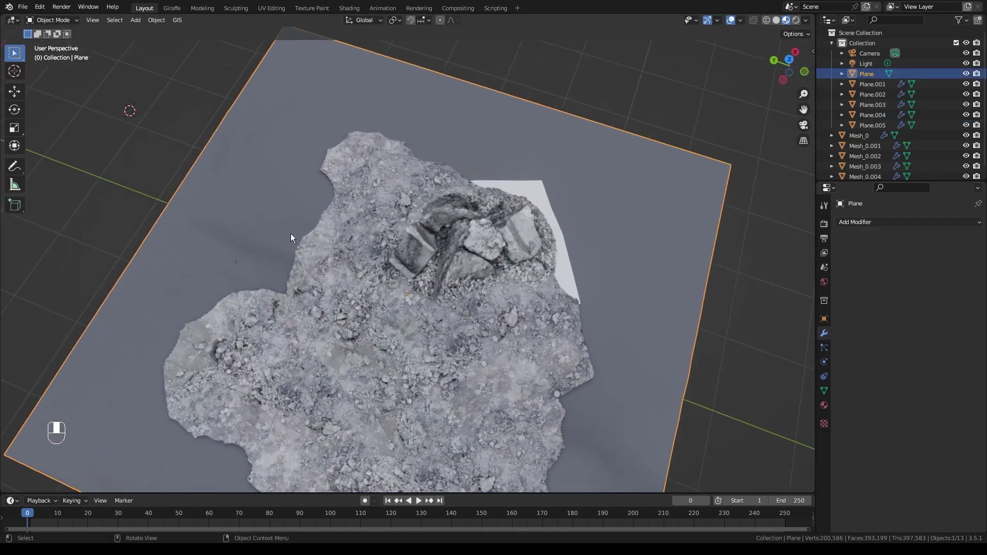
# Step: Assign the existing transparent Material.002 to the rubble's cage plane, rename the material "tranparent" and deselect everything
pyautogui.click(528, 183)
pyautogui.click(824, 405)
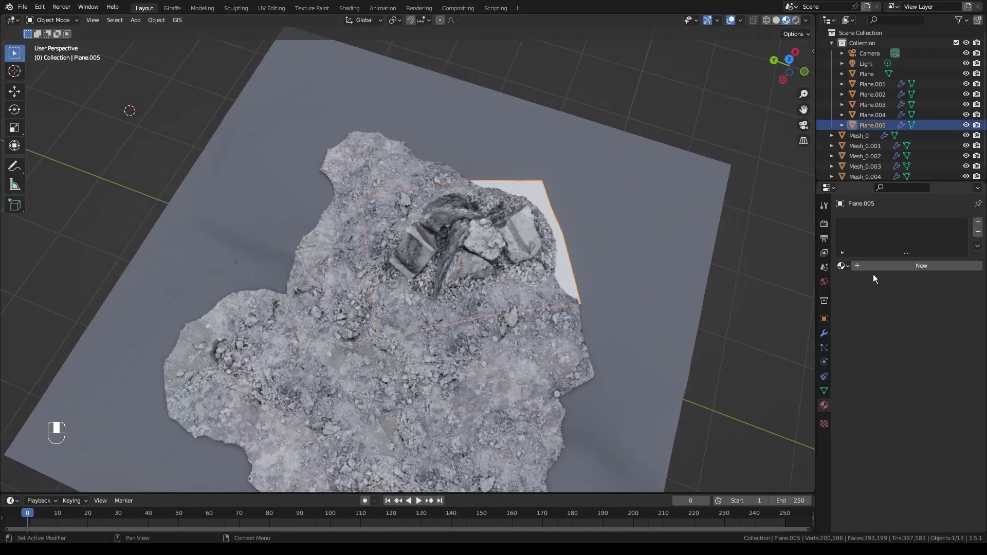
pyautogui.click(843, 265)
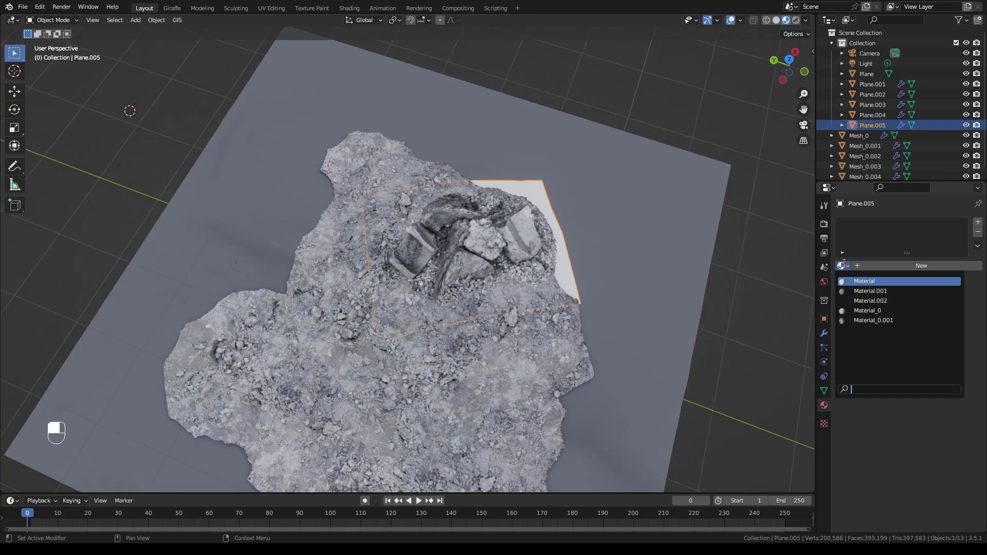
pyautogui.click(894, 301)
pyautogui.moveTo(612, 277); pyautogui.dragTo(518, 364, button='middle')
pyautogui.hotkey('alt', 'a')
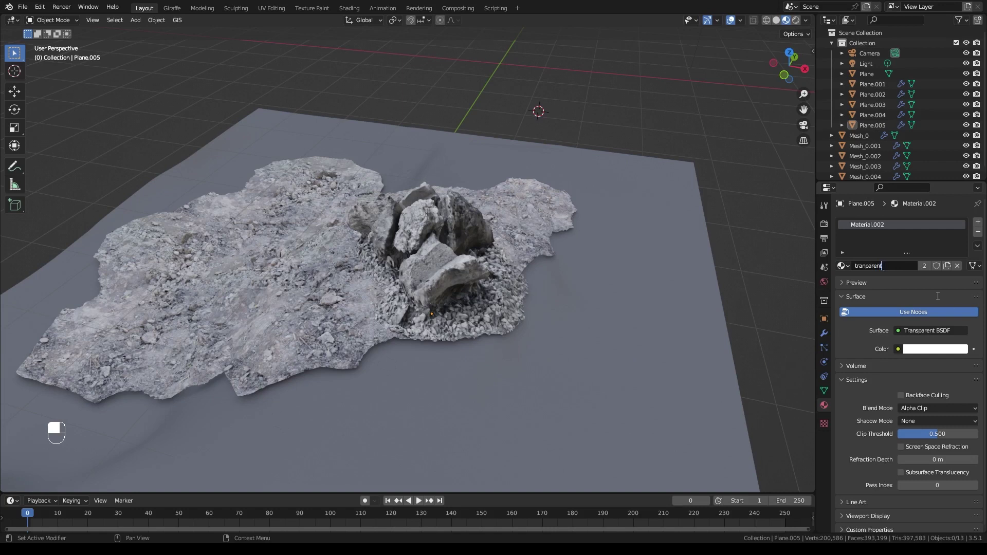
pyautogui.moveTo(393, 228); pyautogui.dragTo(620, 378, button='middle')
pyautogui.hotkey('alt', 'a')
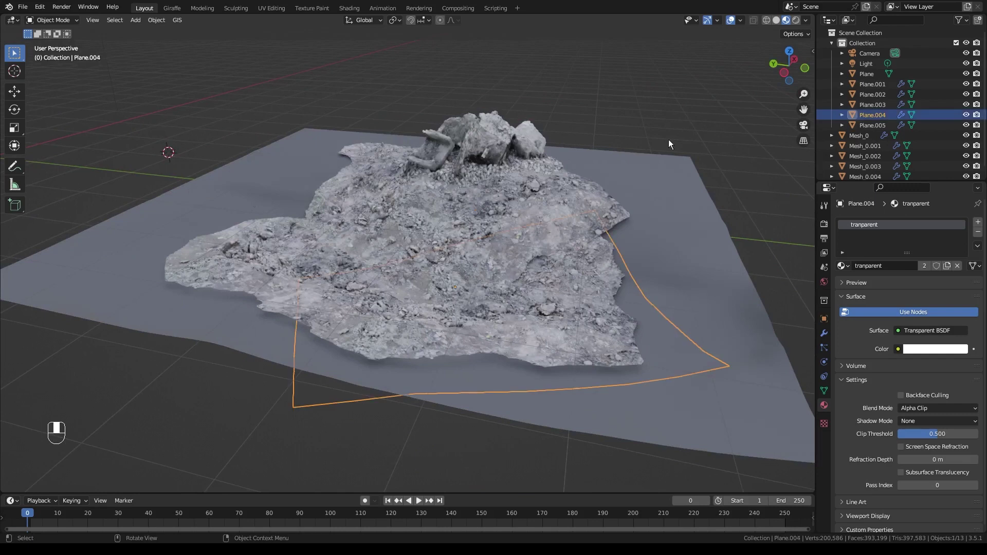
# Step: Select the front ground piece with its cage plane, duplicate both onto the bare terrain on the far side and rotate the copies
pyautogui.keyDown('shift'); pyautogui.click(431, 313); pyautogui.keyUp('shift')
pyautogui.moveTo(500, 326); pyautogui.dragTo(413, 342, button='middle')
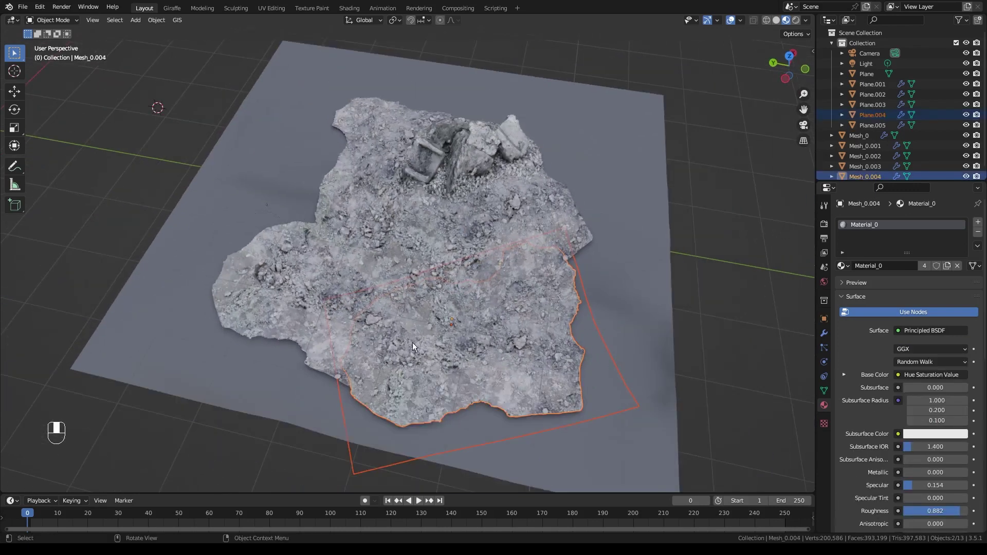
pyautogui.scroll(1, 487, 282)
pyautogui.keyDown('shift'); pyautogui.moveTo(483, 295); pyautogui.dragTo(501, 301, button='middle'); pyautogui.keyUp('shift')
pyautogui.moveTo(501, 301)
pyautogui.mouseDown(button='middle')
pyautogui.moveTo(523, 312)
pyautogui.moveTo(499, 289)
pyautogui.mouseUp(button='middle')
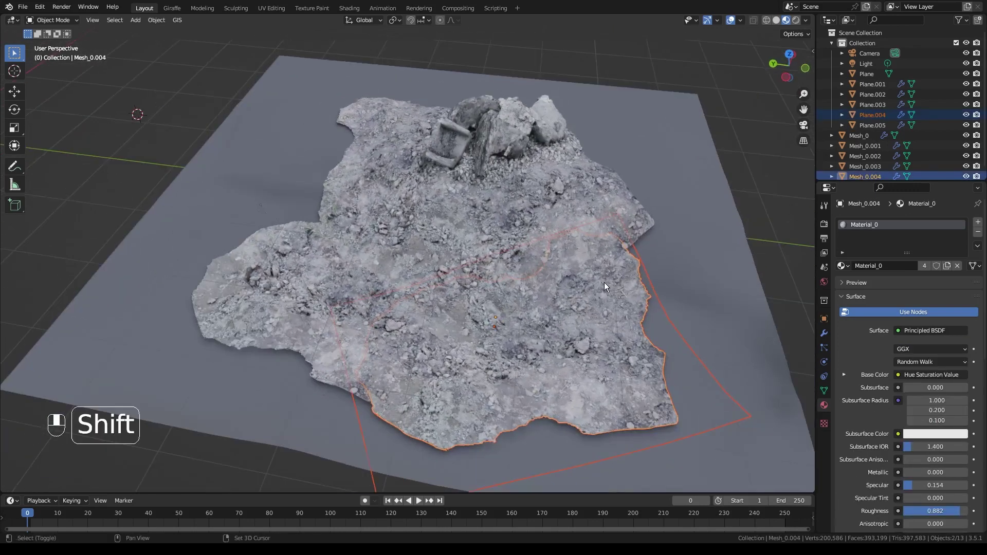
pyautogui.hotkey('shift', 'd')
pyautogui.hotkey('shift', 'z')
pyautogui.press('r')
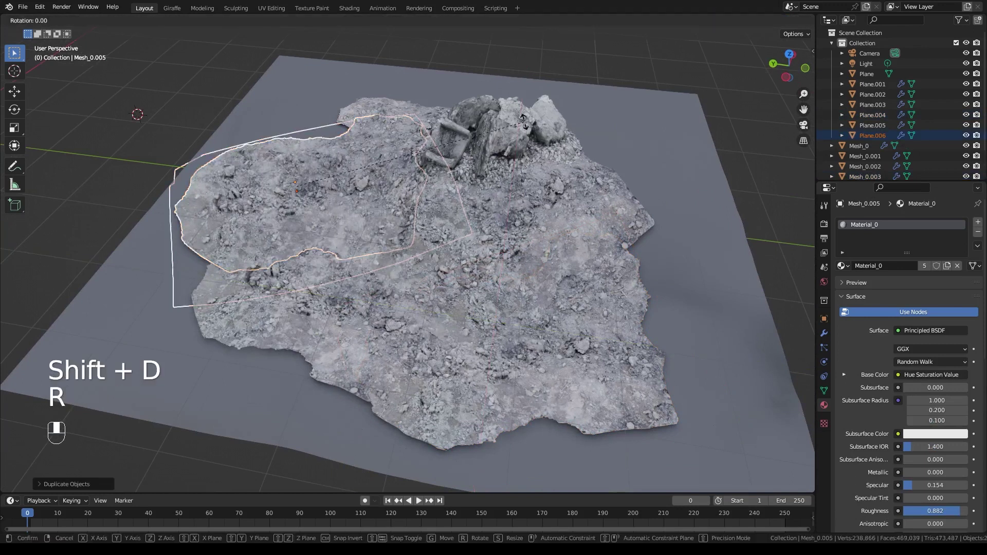
pyautogui.click(273, 364)
# Step: Move the rotated ground duplicate and its cage plane horizontally to overlap the neighbouring ground, deselect them and check the blend
pyautogui.press('g')
pyautogui.hotkey('shift', 'z')
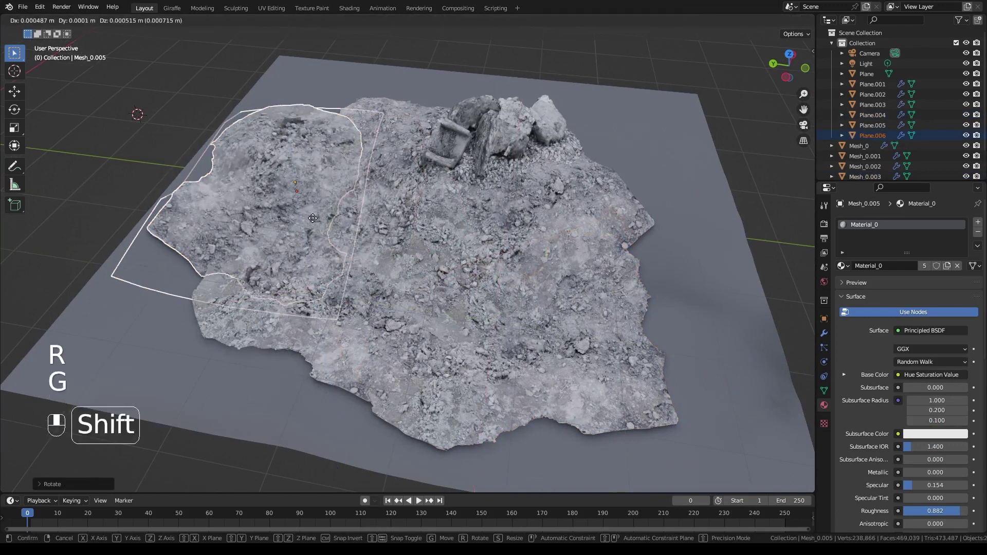
pyautogui.click(397, 153)
pyautogui.hotkey('alt', 'a')
pyautogui.moveTo(603, 235); pyautogui.dragTo(514, 349, button='middle')
pyautogui.scroll(2, 325, 286)
pyautogui.keyDown('shift'); pyautogui.moveTo(514, 350); pyautogui.dragTo(513, 325, button='middle'); pyautogui.keyUp('shift')
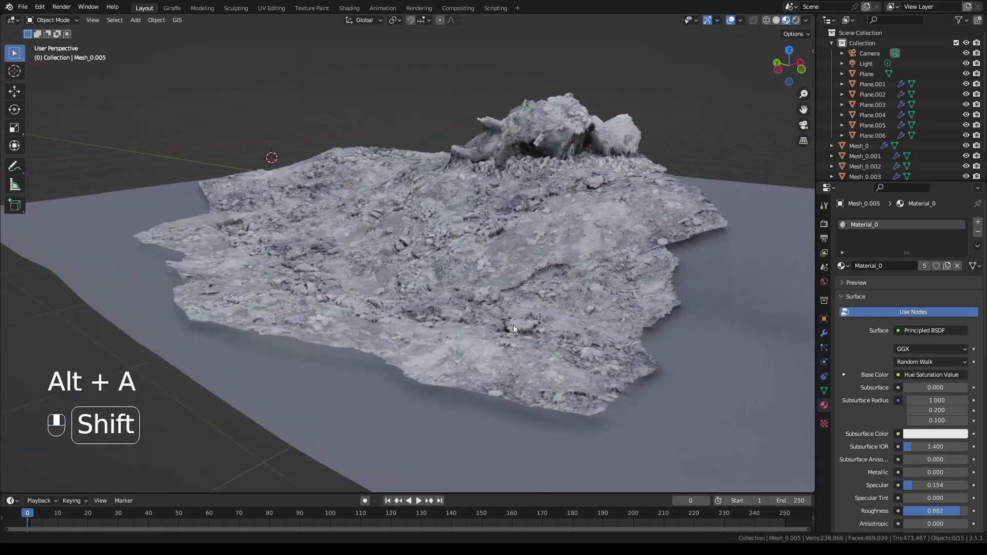
# Step: Examine the front ground piece's mesh and its overlap with the neighbouring pieces in Edit Mode, return to Object Mode and deselect everything
pyautogui.scroll(2, 508, 329)
pyautogui.click(424, 398)
pyautogui.scroll(-5, 424, 397)
pyautogui.click(459, 363)
pyautogui.moveTo(459, 363); pyautogui.dragTo(317, 241, button='middle')
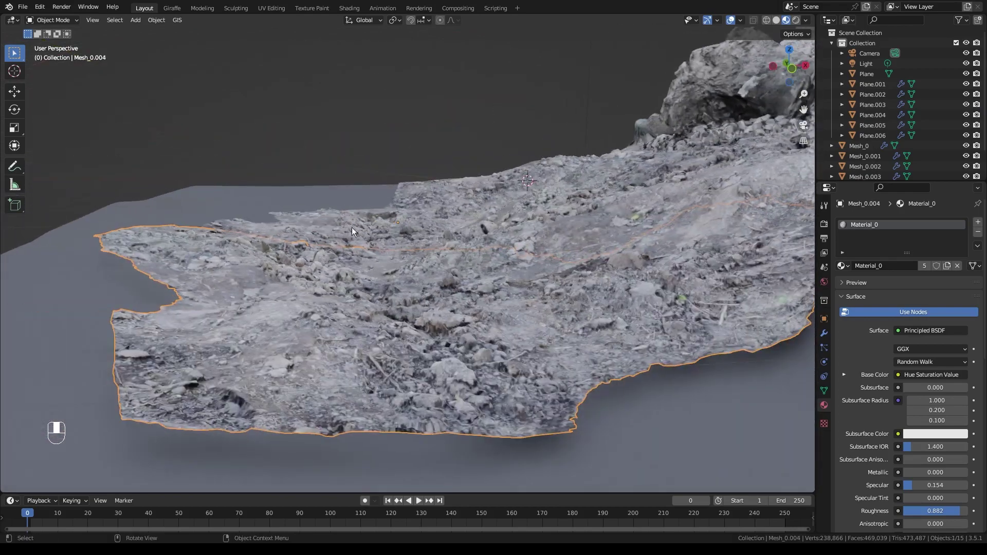
pyautogui.press('Tab')
pyautogui.moveTo(402, 263); pyautogui.dragTo(403, 307, button='middle')
pyautogui.moveTo(304, 268); pyautogui.dragTo(390, 293, button='middle')
pyautogui.scroll(-3, 390, 293)
pyautogui.keyDown('shift'); pyautogui.moveTo(463, 298); pyautogui.dragTo(437, 262, button='middle'); pyautogui.keyUp('shift')
pyautogui.moveTo(555, 257); pyautogui.dragTo(494, 254, button='middle')
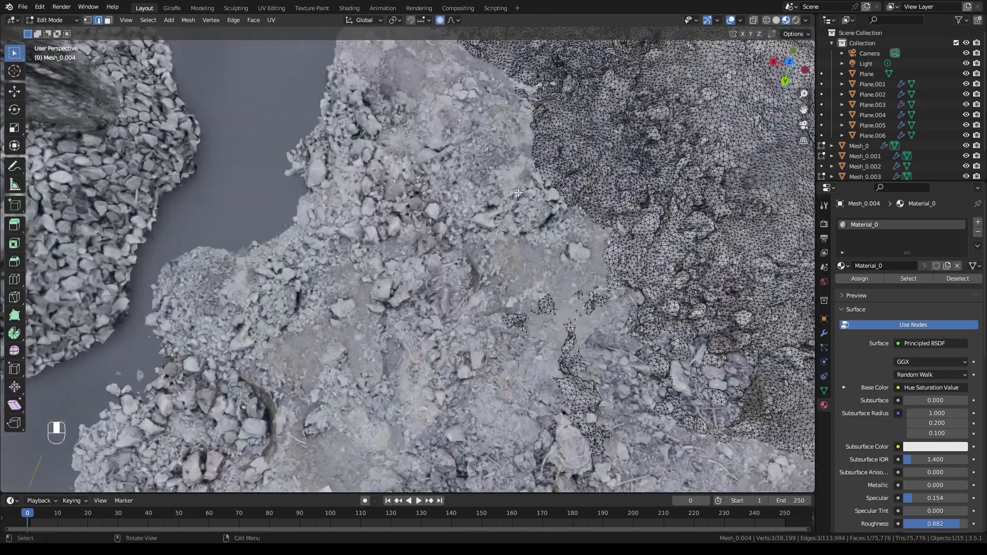
pyautogui.press('Tab')
pyautogui.scroll(-4, 520, 229)
pyautogui.moveTo(532, 243); pyautogui.dragTo(418, 243, button='middle')
pyautogui.hotkey('alt', 'a')
pyautogui.moveTo(627, 371); pyautogui.dragTo(452, 309, button='middle')
pyautogui.moveTo(453, 309); pyautogui.dragTo(535, 263, button='middle')
pyautogui.moveTo(534, 263); pyautogui.dragTo(278, 292, button='middle')
# Step: Select the rubble pile with its cage plane, make a linked duplicate of both on the opposite side of the ground and rotate the copies
pyautogui.click(341, 275)
pyautogui.scroll(-3, 257, 404)
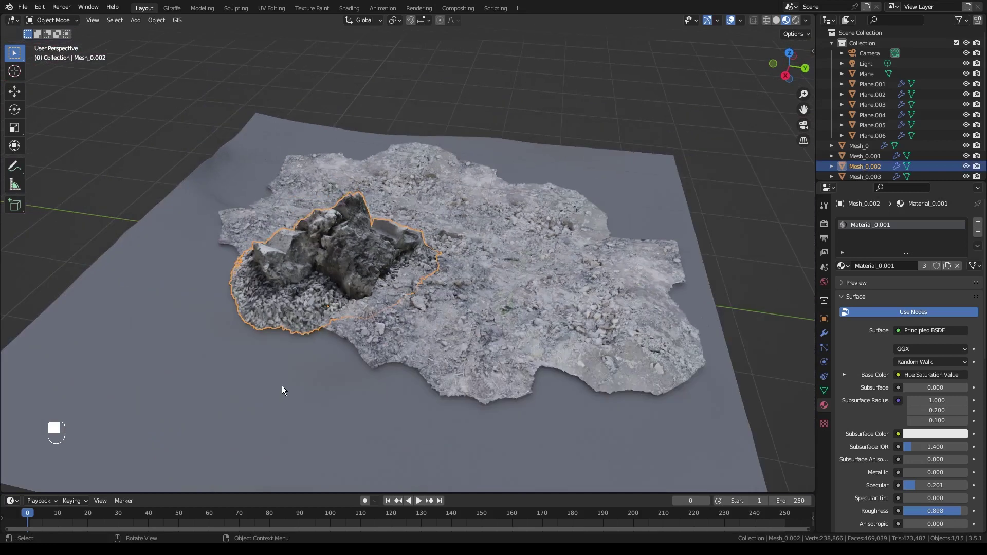
pyautogui.keyDown('shift'); pyautogui.click(328, 360); pyautogui.keyUp('shift')
pyautogui.moveTo(329, 360); pyautogui.dragTo(389, 334, button='middle')
pyautogui.hotkey('alt', 'd')
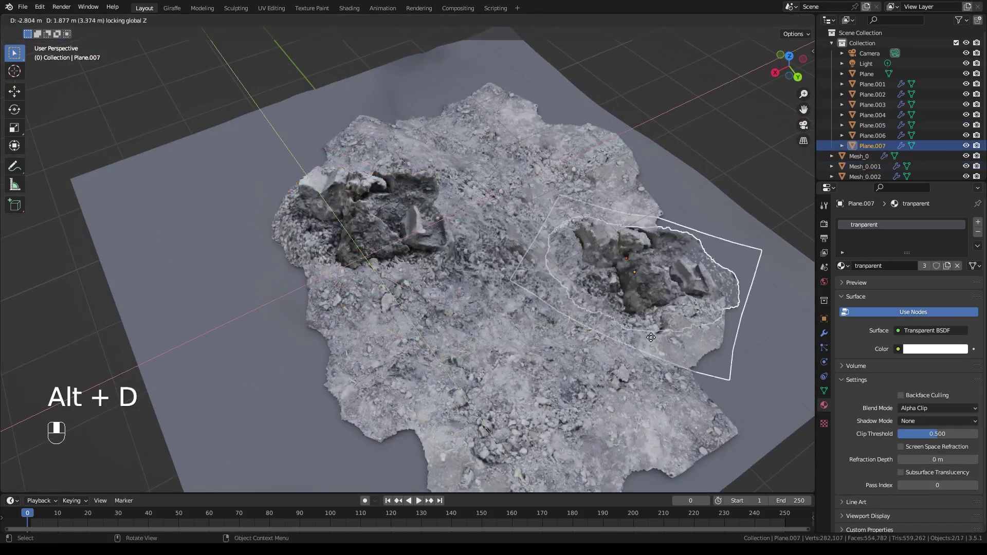
pyautogui.click(681, 329)
pyautogui.moveTo(681, 329); pyautogui.dragTo(504, 248, button='middle')
pyautogui.press('r')
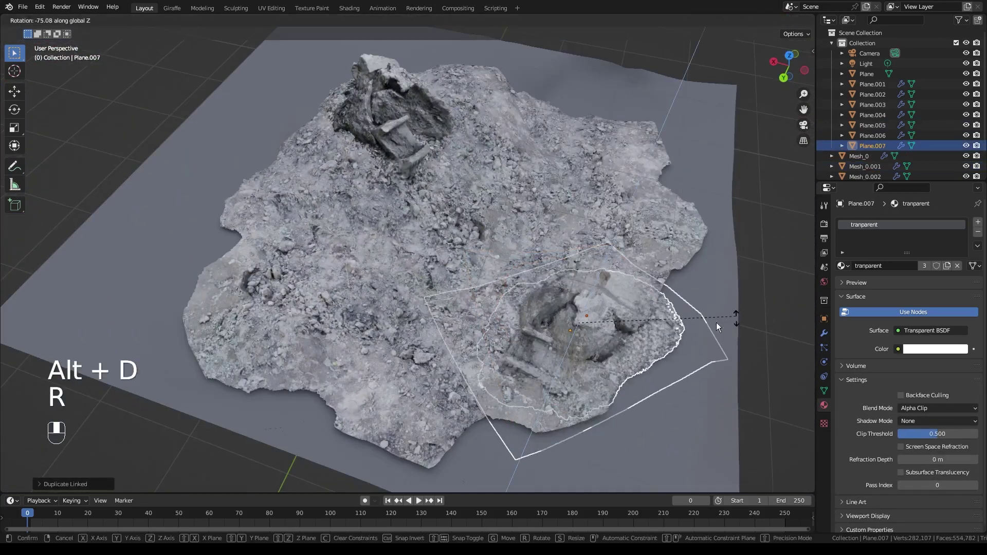
pyautogui.click(716, 323)
# Step: Make another linked duplicate of the rubble and cage plane at the front edge of the ground and rotate it about the Z axis
pyautogui.hotkey('alt', 'd')
pyautogui.click(434, 367)
pyautogui.press('r')
pyautogui.press('z')
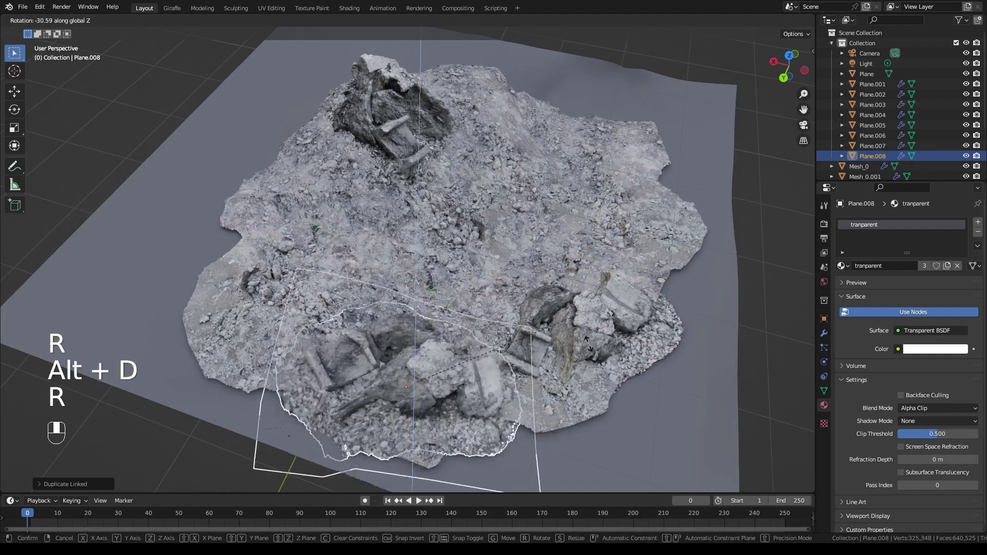
pyautogui.click(549, 387)
pyautogui.keyDown('shift'); pyautogui.moveTo(549, 386); pyautogui.dragTo(256, 220, button='middle'); pyautogui.keyUp('shift')
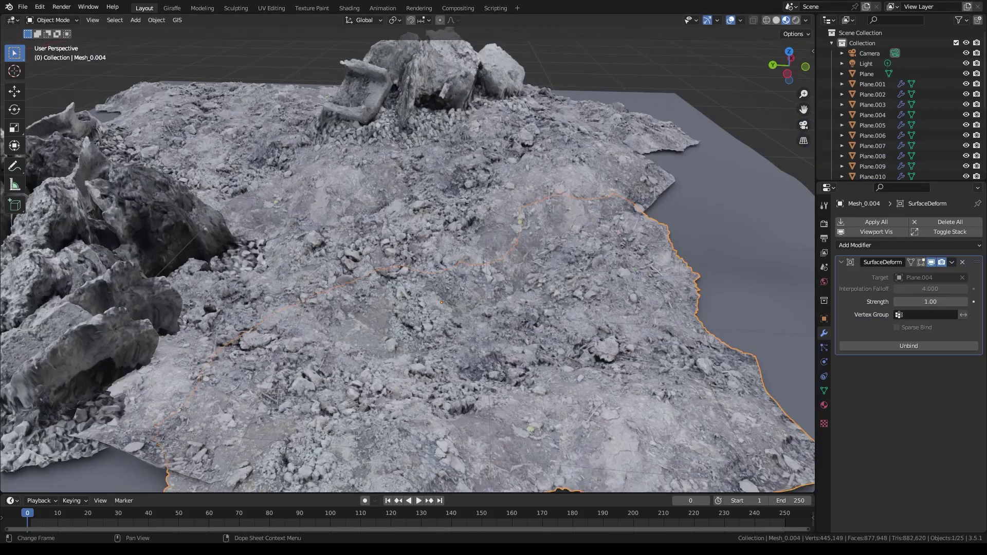
# Step: Pull a small area of the selected ground mesh upward along Z in Edit Mode with smooth proportional editing
pyautogui.moveTo(690, 317); pyautogui.dragTo(613, 301, button='middle')
pyautogui.moveTo(495, 320)
pyautogui.mouseDown(button='middle')
pyautogui.moveTo(567, 297)
pyautogui.moveTo(507, 307)
pyautogui.mouseUp(button='middle')
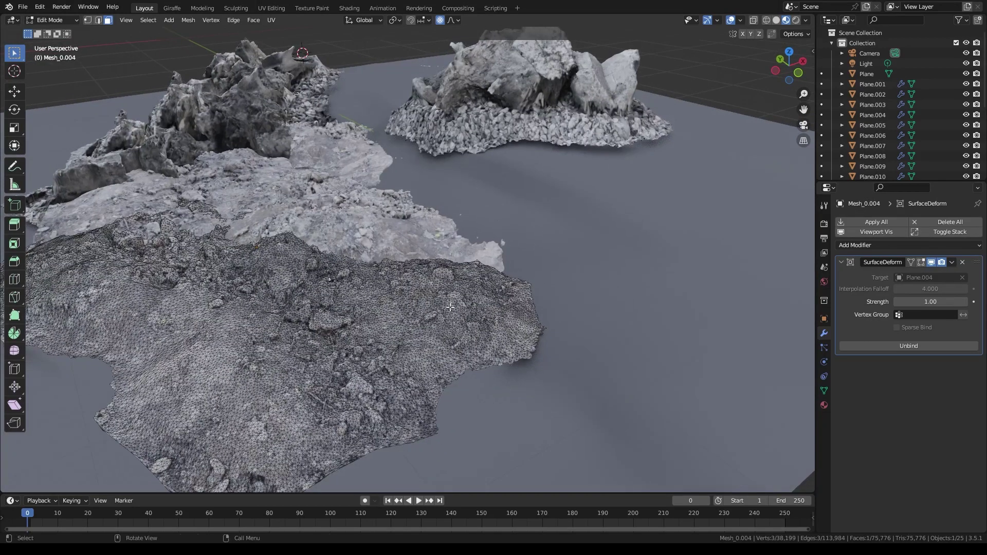
pyautogui.press('g')
pyautogui.press('z')
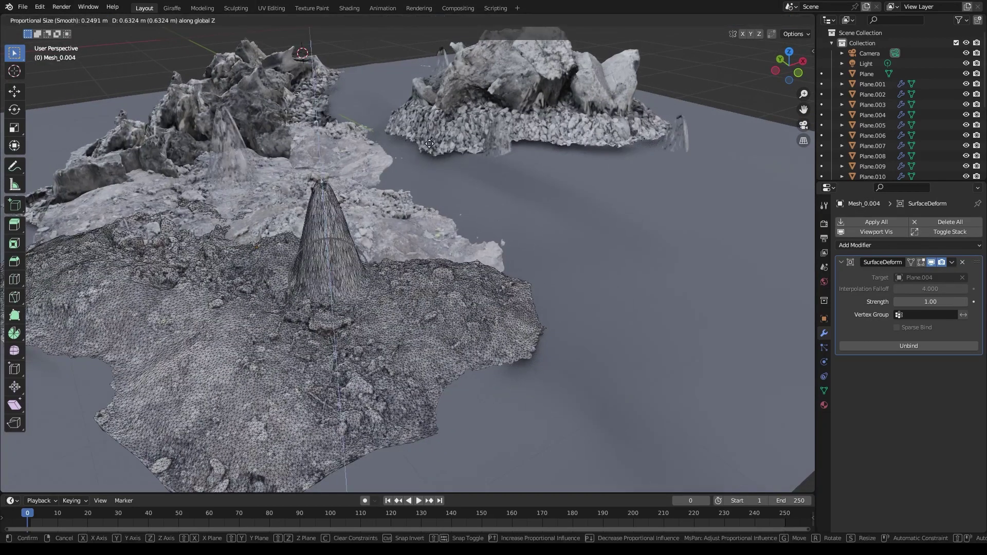
pyautogui.click(553, 254)
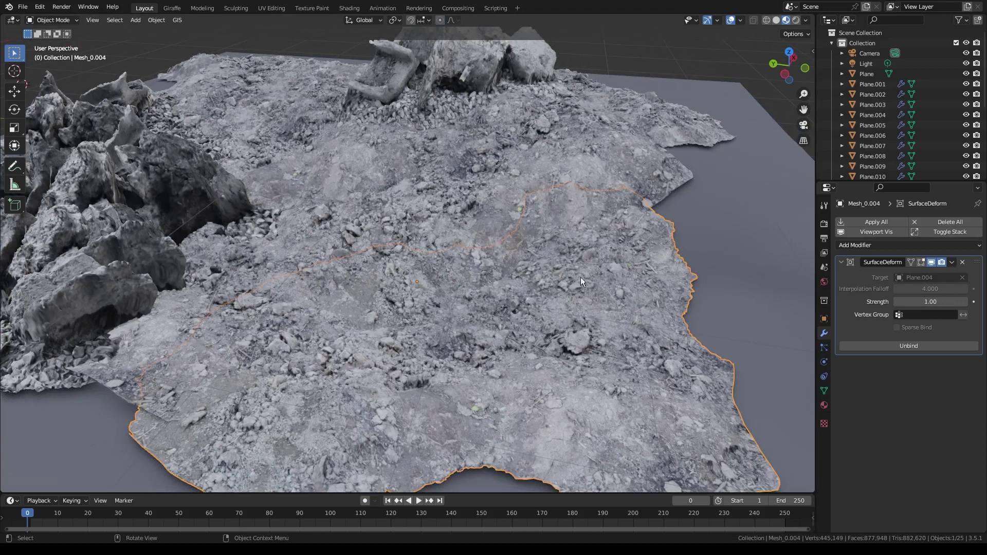
# Step: Disable the viewport display of Plane.004's Shrinkwrap modifier, and unbind and rebind the Surface Deform modifier of the ground piece it controls
pyautogui.moveTo(581, 277); pyautogui.dragTo(446, 353, button='middle')
pyautogui.click(348, 460)
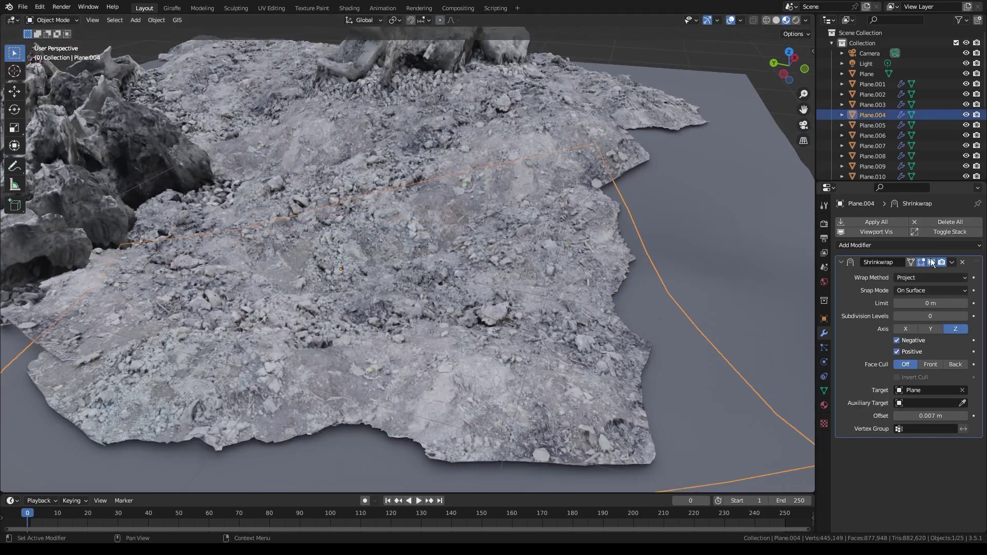
pyautogui.click(930, 259)
pyautogui.click(424, 277)
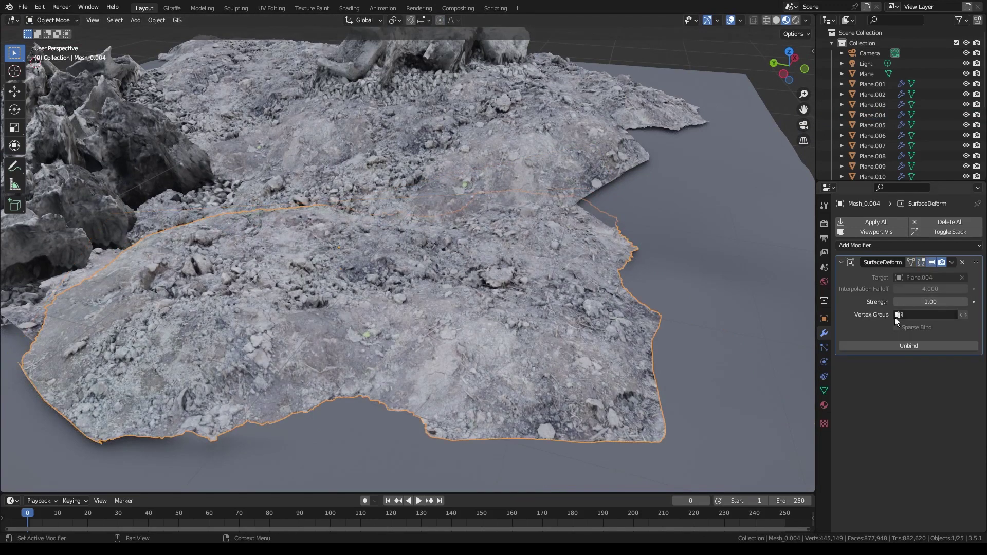
pyautogui.click(909, 346)
pyautogui.click(909, 346)
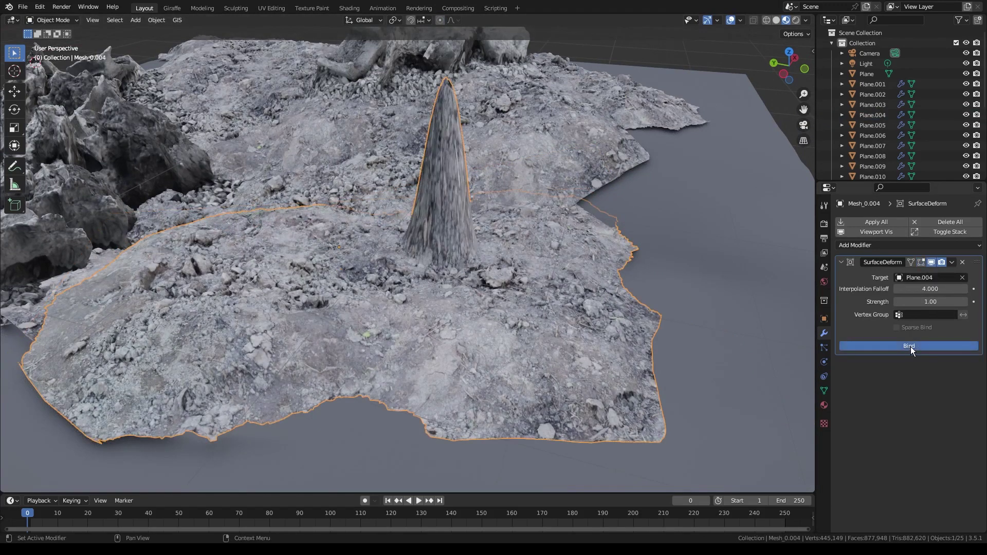
# Step: Reselect cage plane Plane.004, re-enable its Shrinkwrap modifier in the viewport and inspect the ground piece from several angles
pyautogui.click(328, 459)
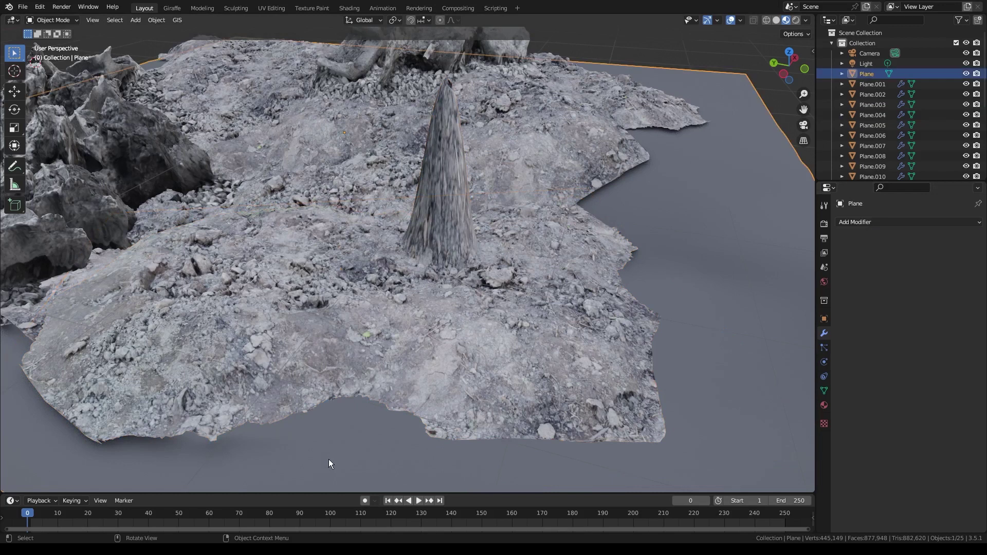
pyautogui.click(337, 460)
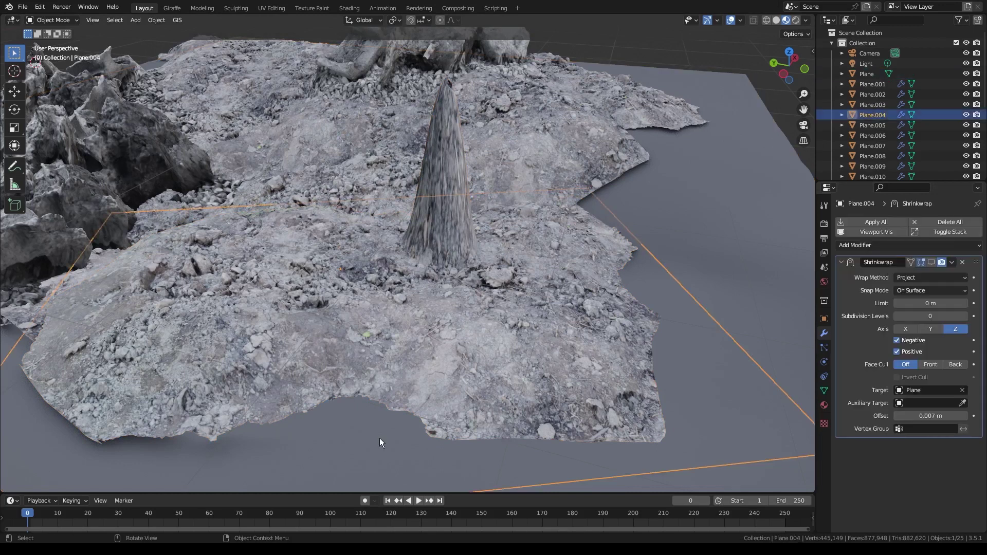
pyautogui.click(931, 262)
pyautogui.moveTo(463, 272); pyautogui.dragTo(427, 301, button='middle')
pyautogui.scroll(2, 427, 301)
pyautogui.moveTo(506, 283); pyautogui.dragTo(390, 294, button='middle')
pyautogui.scroll(2, 391, 294)
pyautogui.scroll(-4, 467, 275)
pyautogui.moveTo(548, 309); pyautogui.dragTo(454, 295, button='middle')
pyautogui.moveTo(394, 310); pyautogui.dragTo(516, 263, button='middle')
# Step: Select the ground piece with the raised spike and undo the last change
pyautogui.click(516, 264)
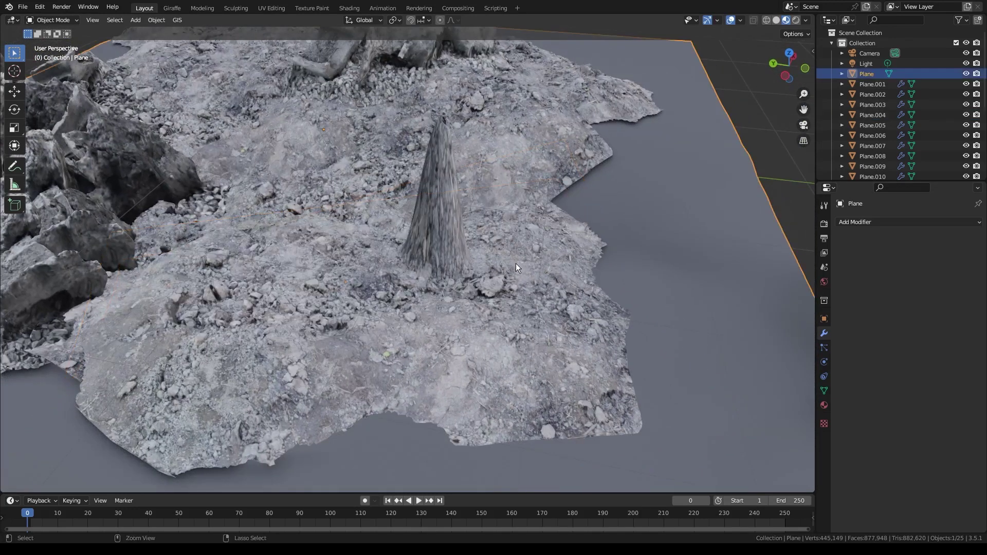
pyautogui.click(516, 263)
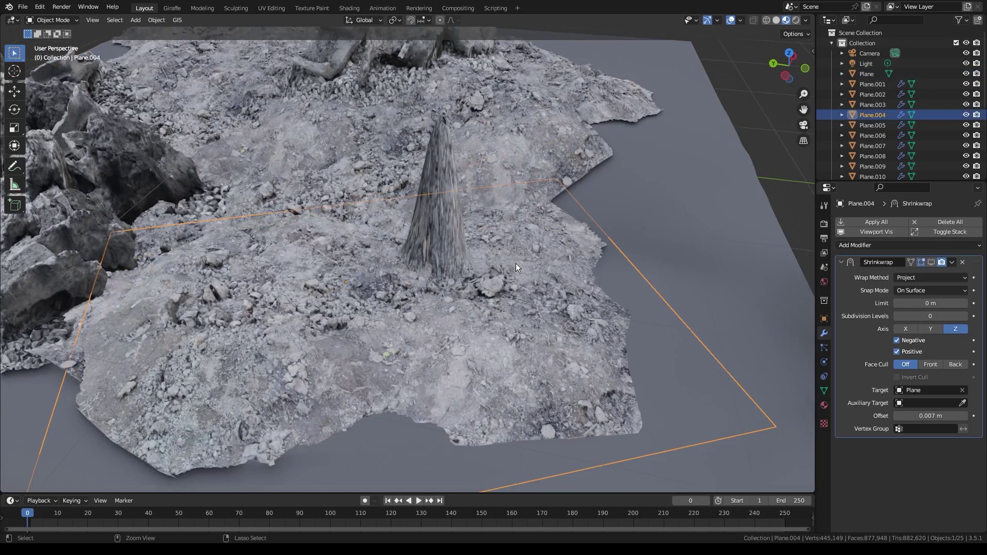
pyautogui.click(516, 266)
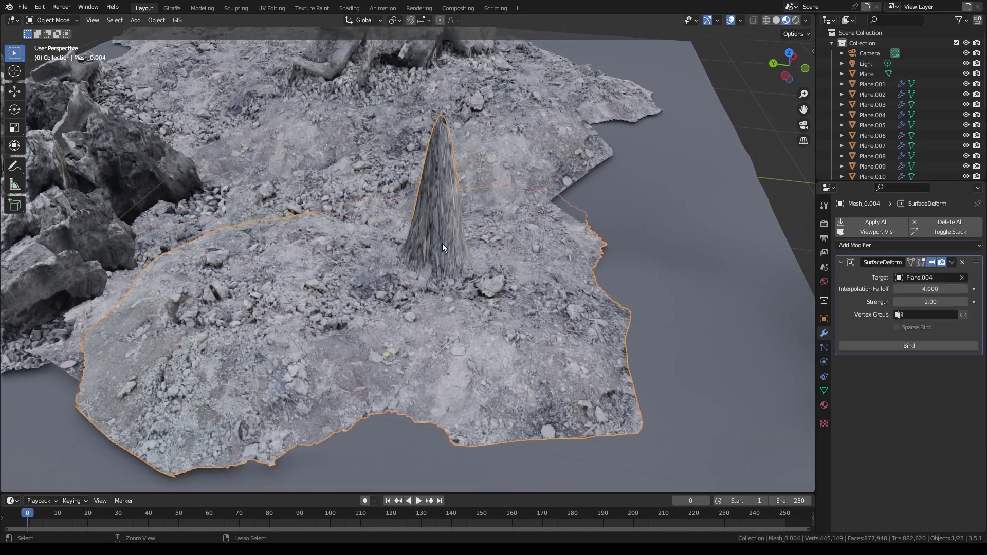
pyautogui.hotkey('ctrl', 'z')
# Step: Lower the rubble pile Mesh_0.008 by about 0.02 m along Z to settle it into the ground, and deselect it
pyautogui.moveTo(495, 218); pyautogui.dragTo(533, 197, button='middle')
pyautogui.hotkey('alt', 'a')
pyautogui.scroll(3, 461, 190)
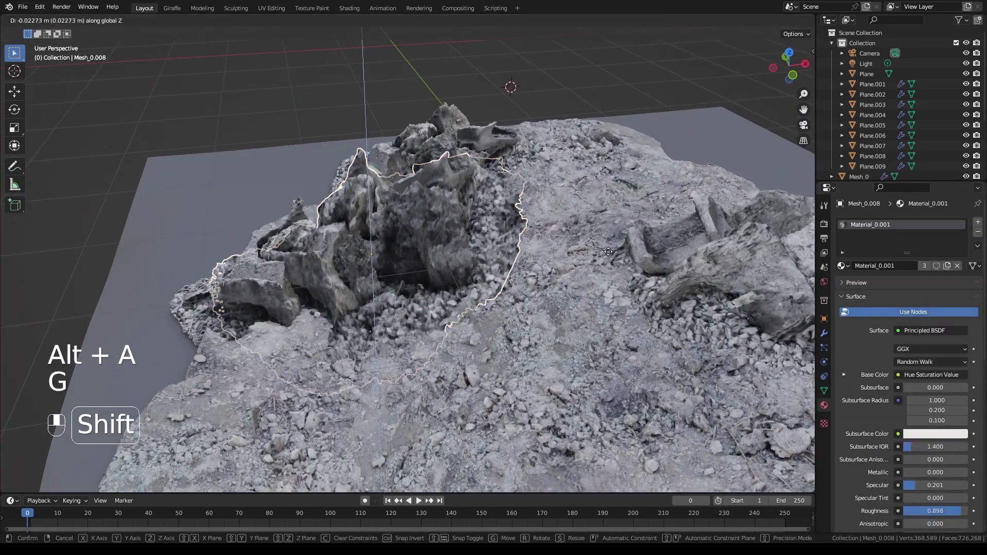
pyautogui.click(608, 252)
pyautogui.hotkey('alt', 'a')
# Step: Adjust the placement of another piece in the ground cover, deselect everything and check the blended layout from different angles
pyautogui.keyDown('shift'); pyautogui.moveTo(609, 251); pyautogui.dragTo(501, 294, button='middle'); pyautogui.keyUp('shift')
pyautogui.press('g')
pyautogui.click(606, 292)
pyautogui.hotkey('alt', 'a')
pyautogui.moveTo(606, 292); pyautogui.dragTo(424, 315, button='middle')
pyautogui.click(597, 360)
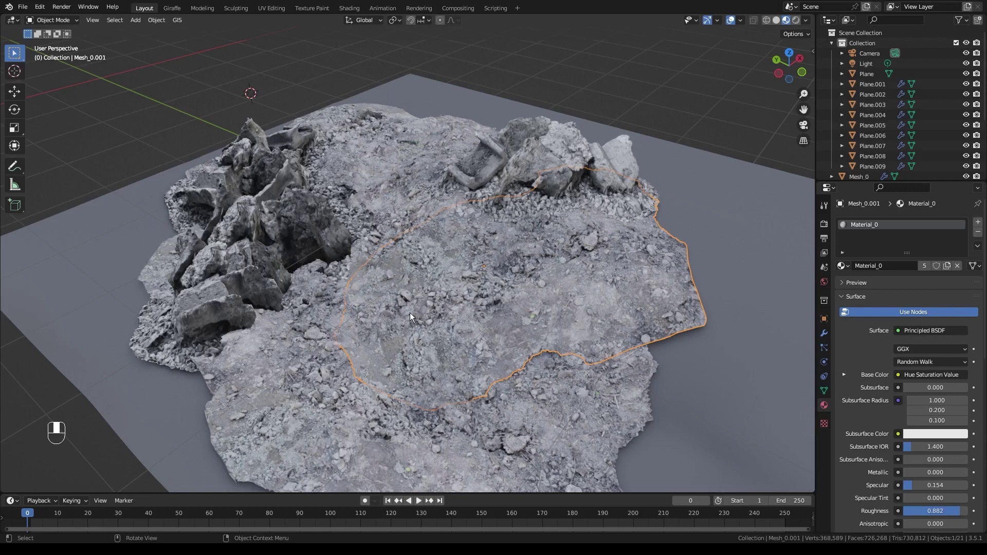
pyautogui.hotkey('alt', 'a')
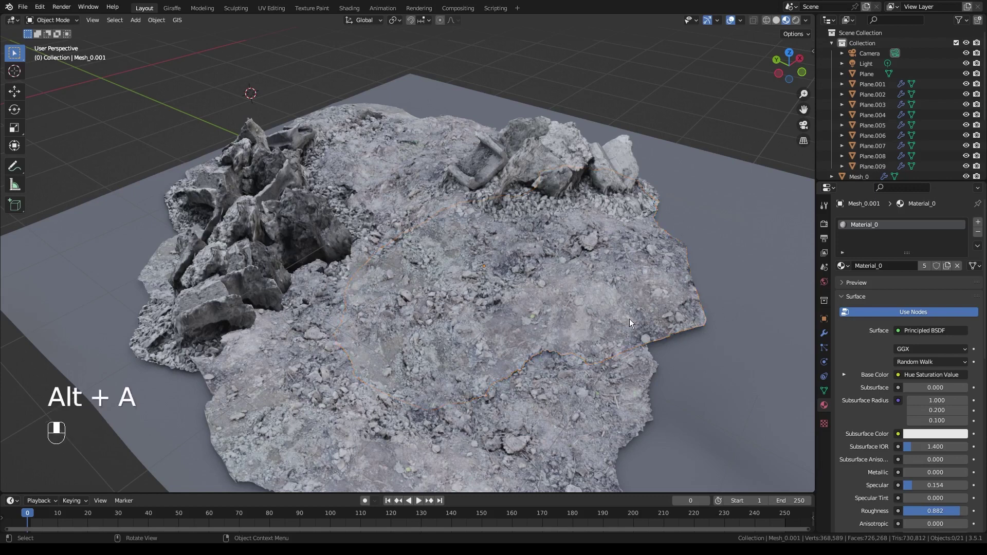
pyautogui.moveTo(396, 299); pyautogui.dragTo(471, 283, button='middle')
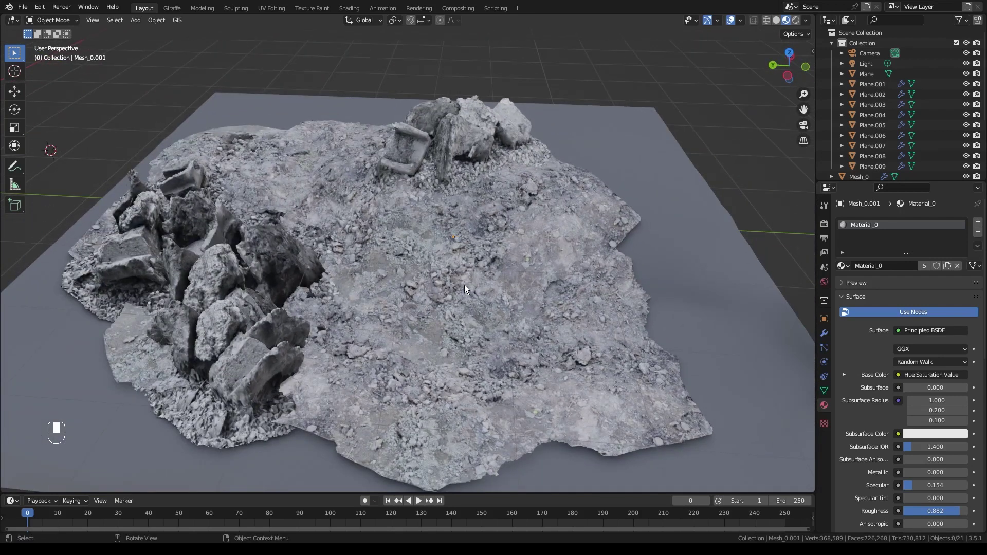